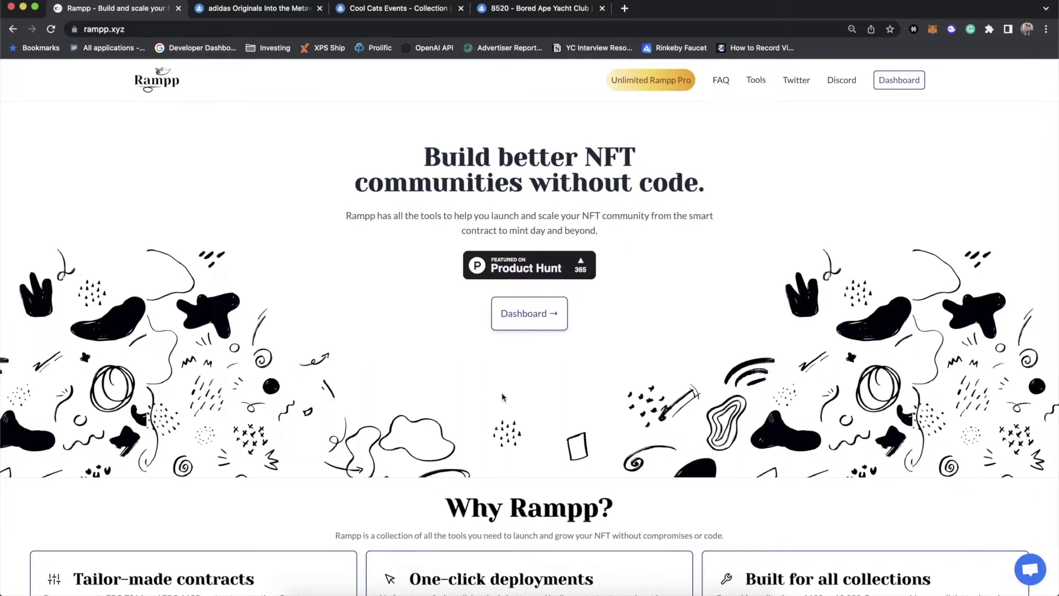
Open the Bored Ape Yacht Club collection from item #8520 and look over its items.
left_click(560, 11)
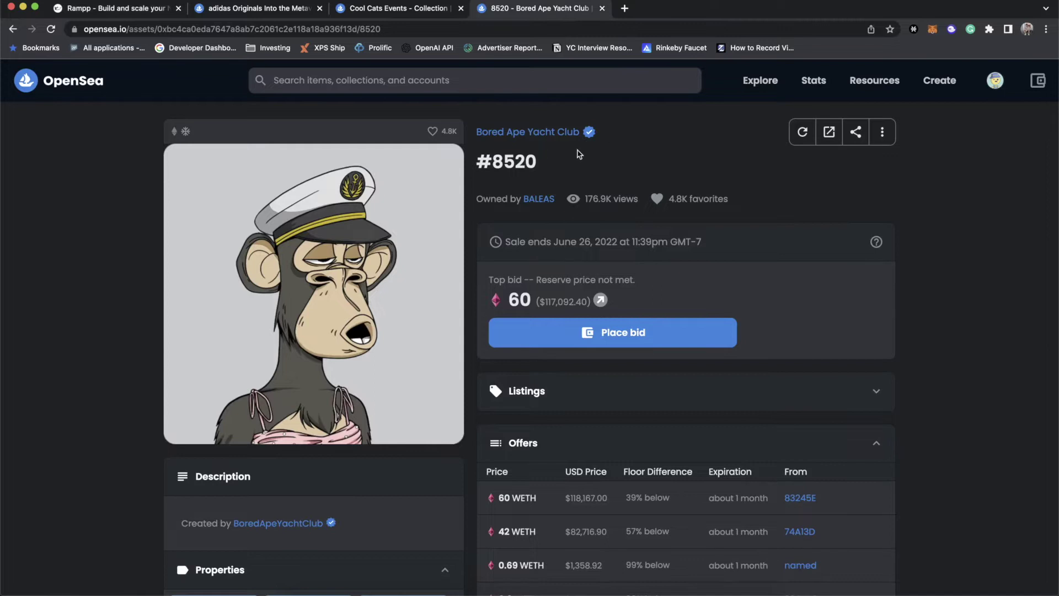
left_click(511, 133)
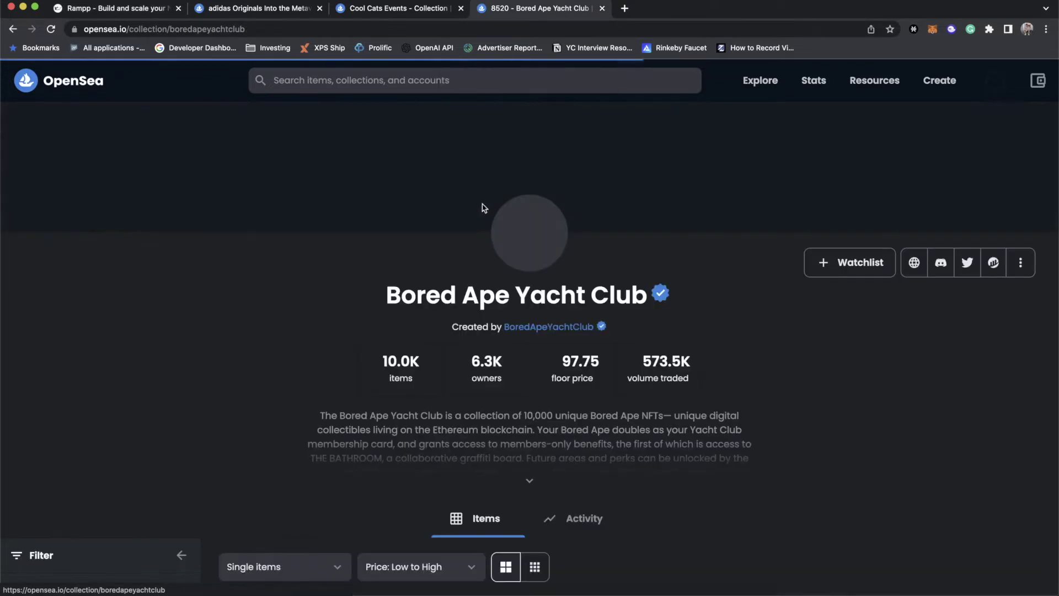
scroll(436, 370, "down", 8)
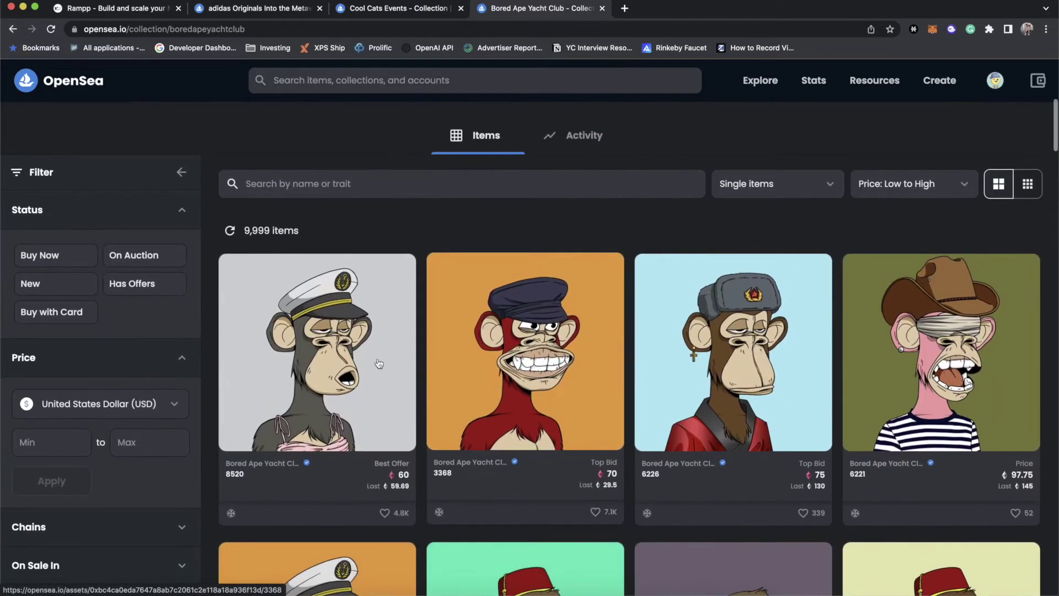
scroll(375, 367, "up", 2)
Open Bored Ape #8520 and examine the token standard in its expanded details, closing the page when done.
left_click(357, 386)
scroll(510, 364, "down", 5)
scroll(511, 364, "down", 3)
left_click(326, 368)
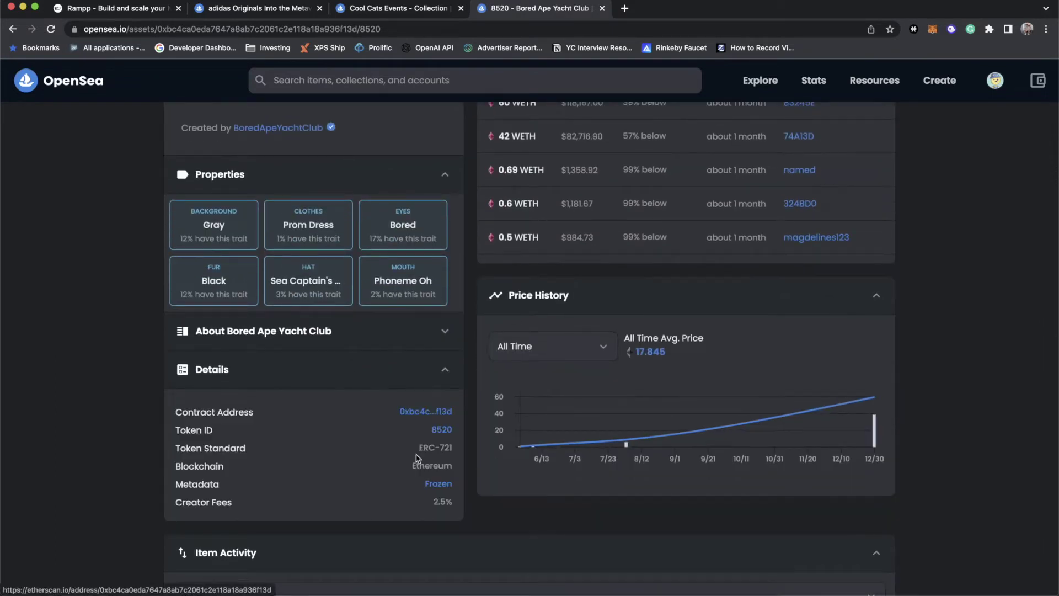
left_click_drag(417, 459, 456, 455)
left_click(458, 455)
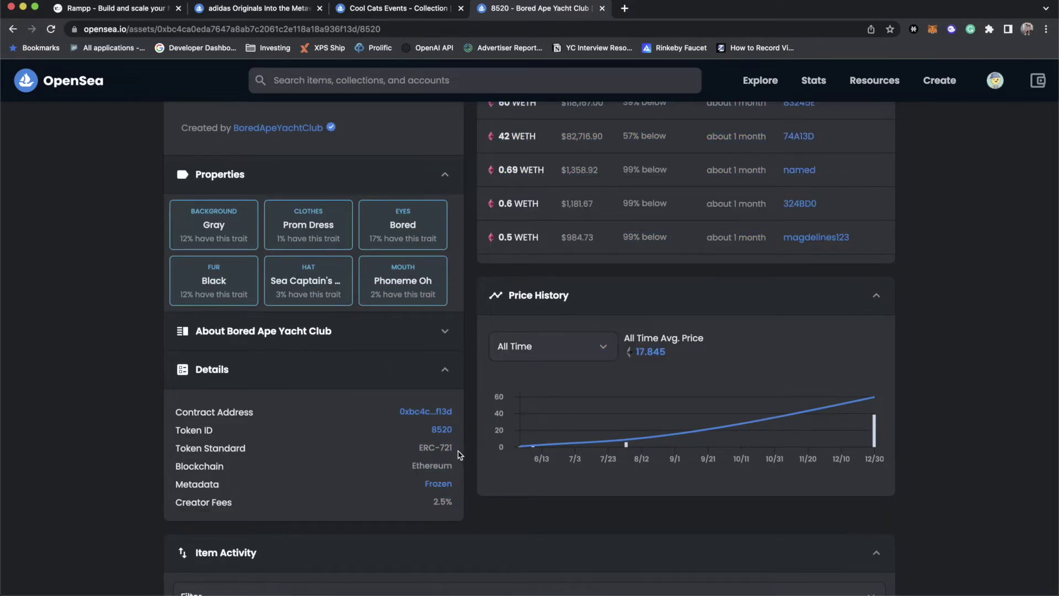
left_click(603, 9)
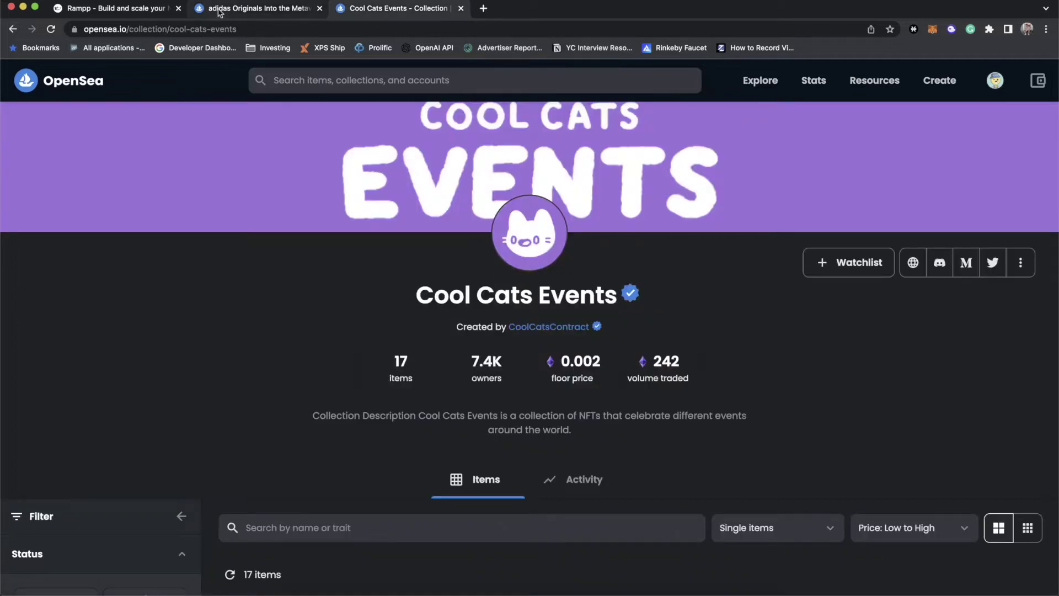
Switch to the adidas Originals Into the Metaverse collection and examine its item and owner statistics and its listed items.
left_click(238, 8)
scroll(411, 309, "up", 2)
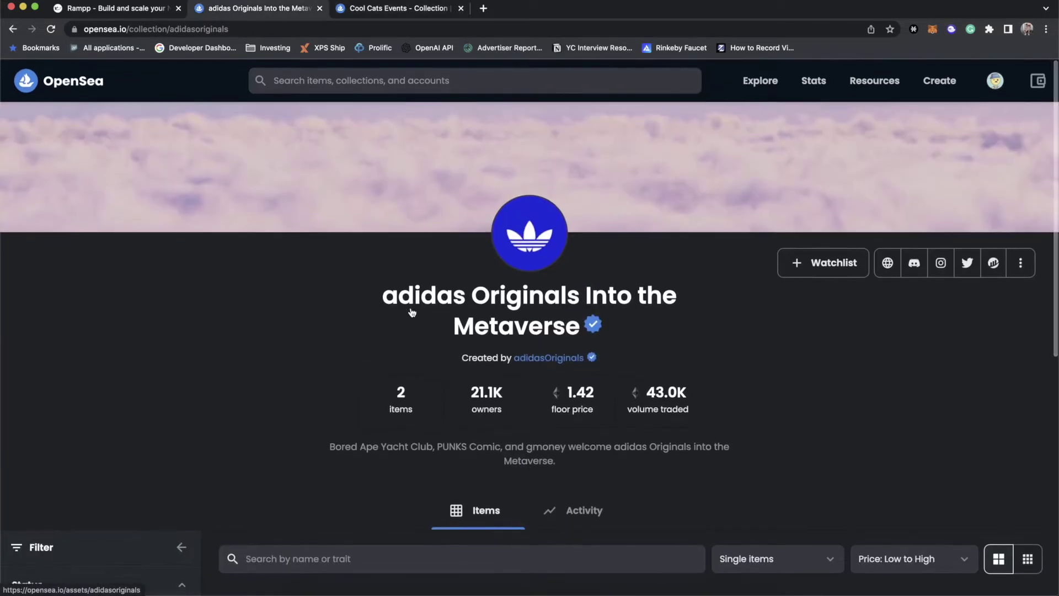
scroll(411, 309, "down", 3)
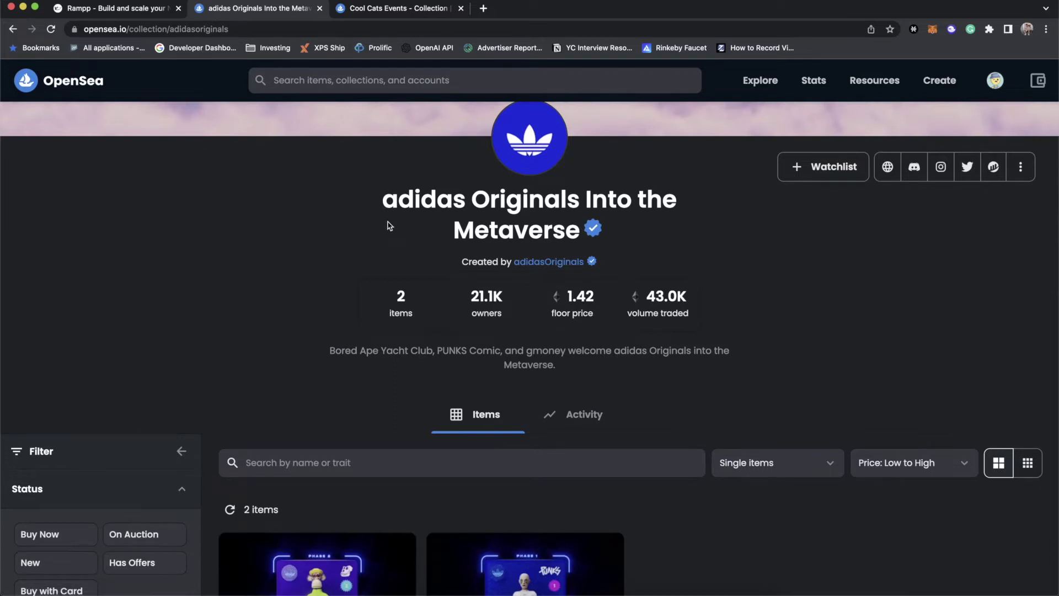
scroll(389, 226, "down", 3)
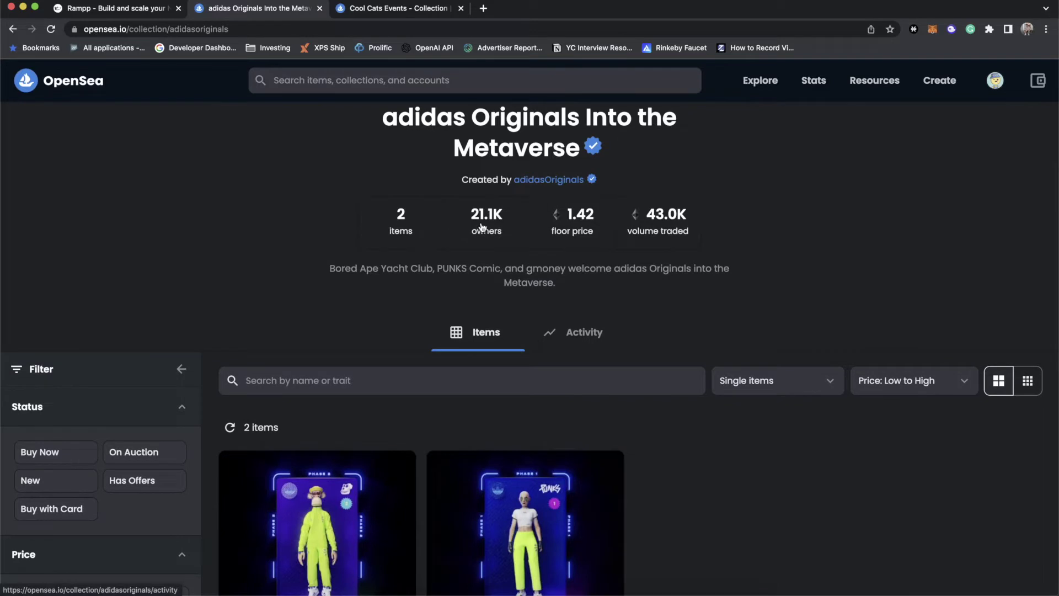
scroll(481, 226, "down", 8)
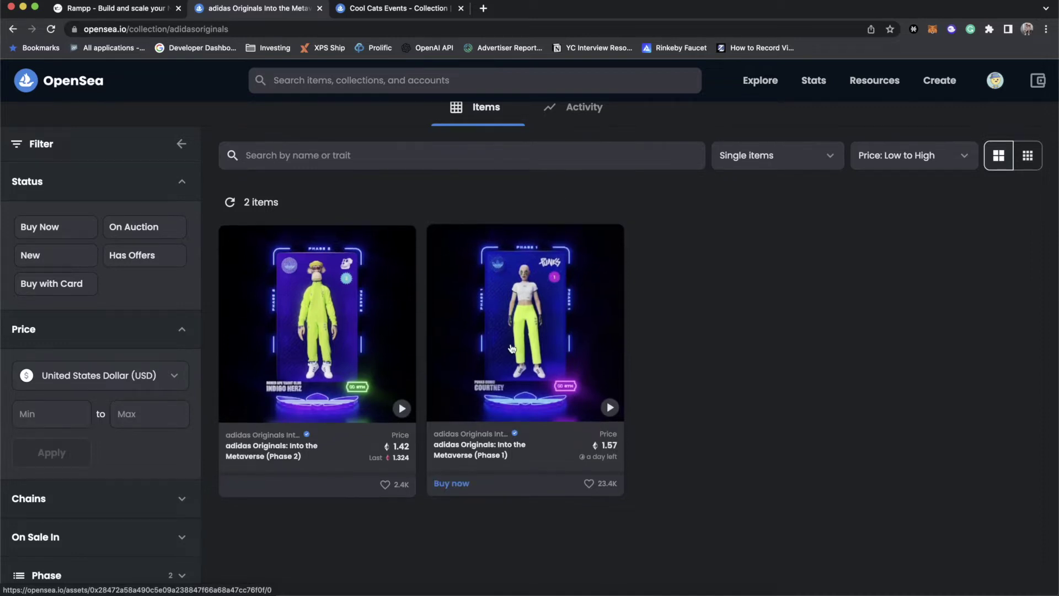
scroll(510, 347, "up", 8)
scroll(511, 347, "down", 8)
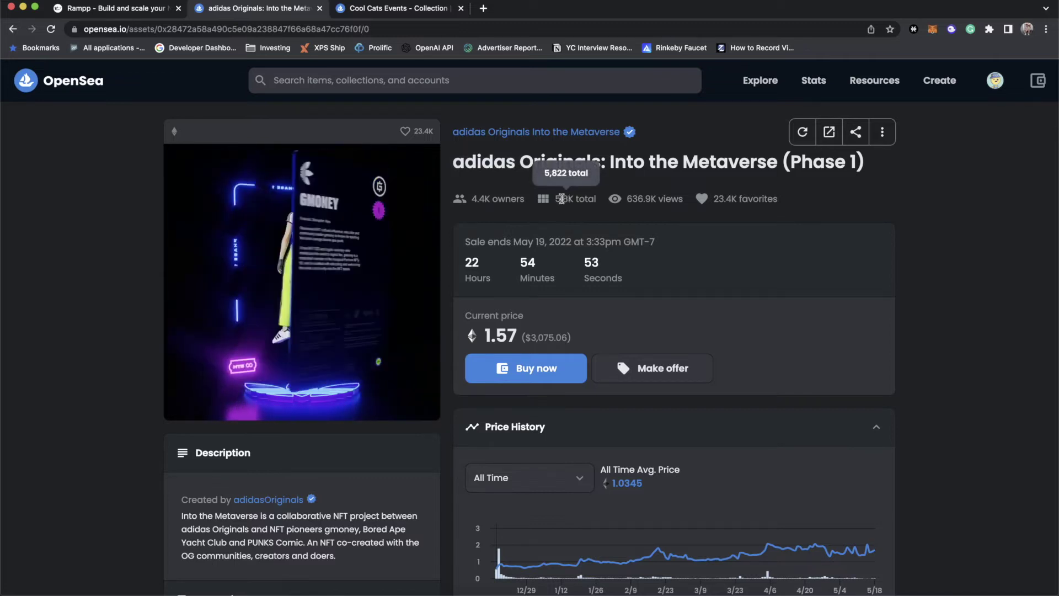
Highlight the token ID at the end of the adidas Phase 1 item's web address and examine the item's listings.
left_click(372, 29)
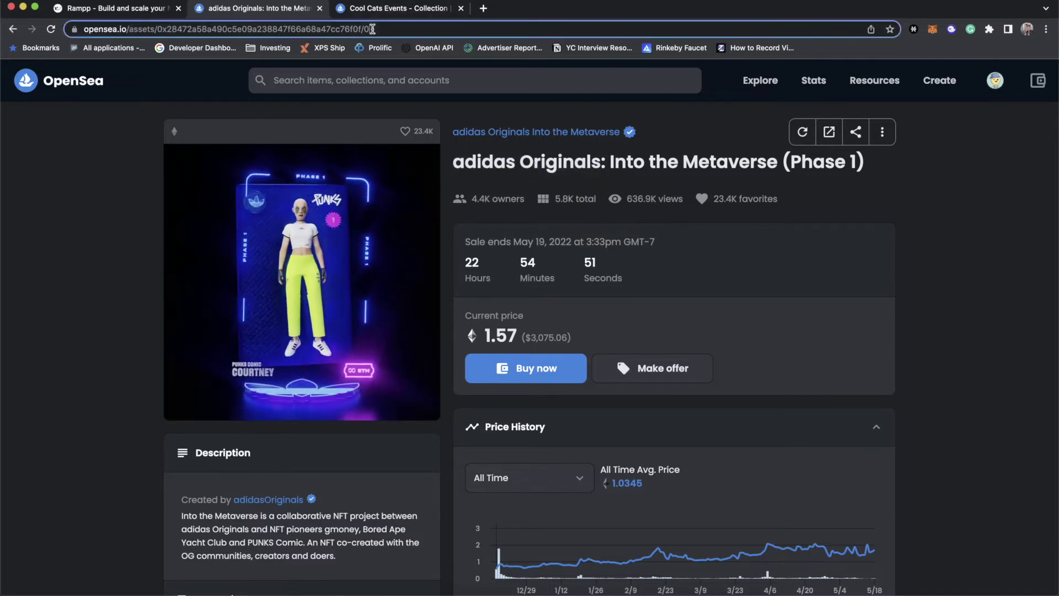
left_click_drag(393, 30, 405, 31)
scroll(740, 432, "down", 5)
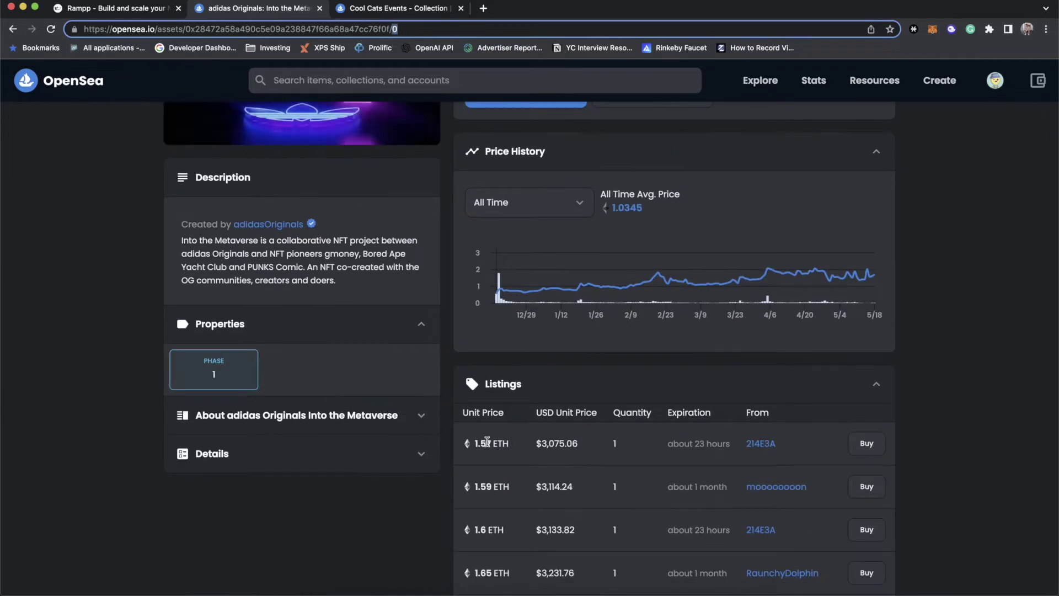
key("Return")
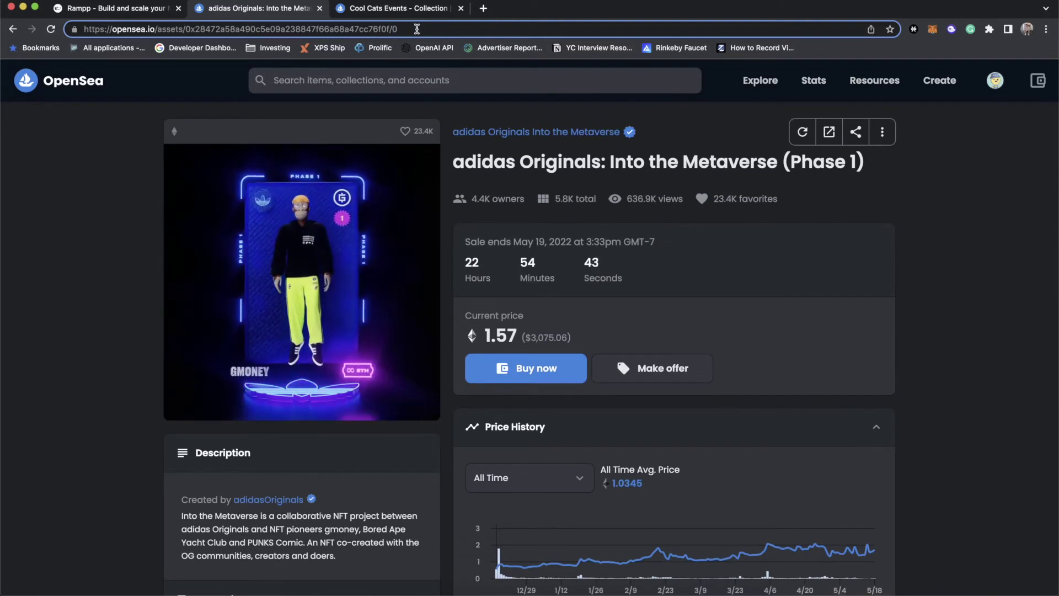
mouse_move(388, 281)
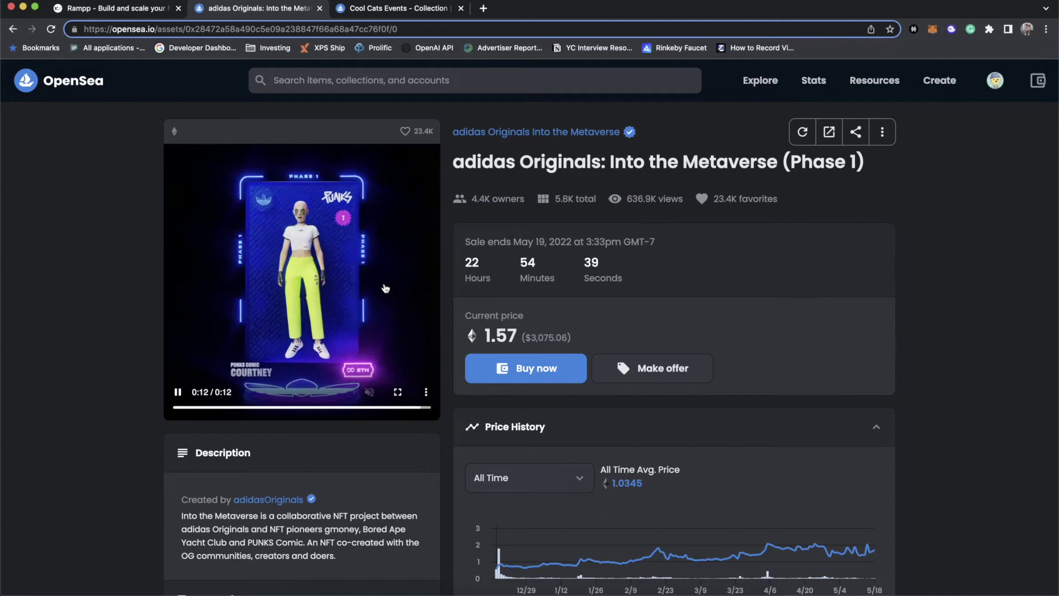
Return from the Phase 1 item to its adidas collection and compare the Phase 1 and Phase 2 items with the collection statistics.
left_click(484, 135)
scroll(441, 395, "down", 5)
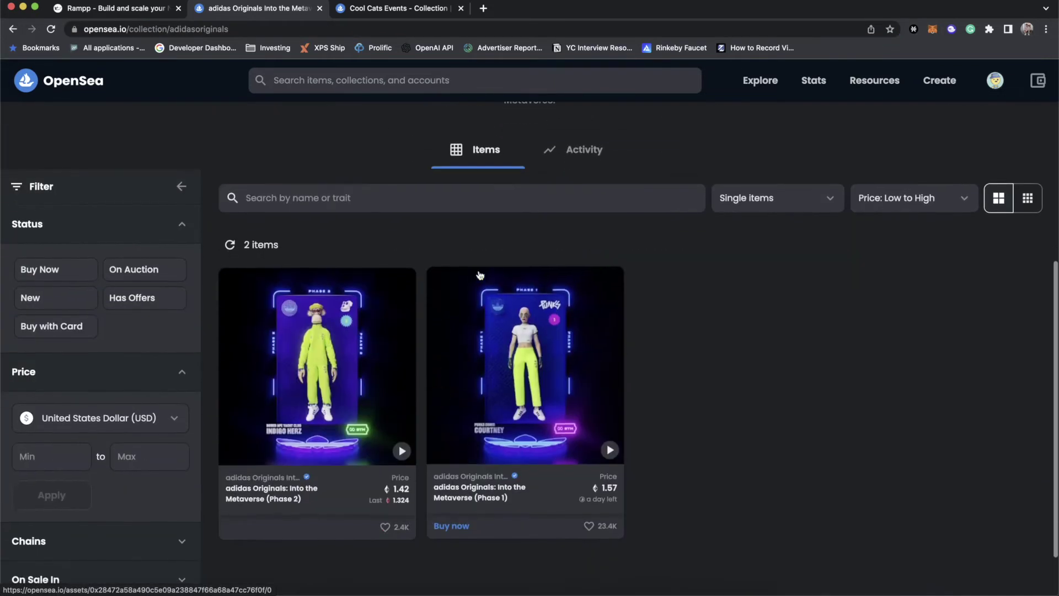
scroll(441, 395, "up", 3)
scroll(414, 426, "up", 1)
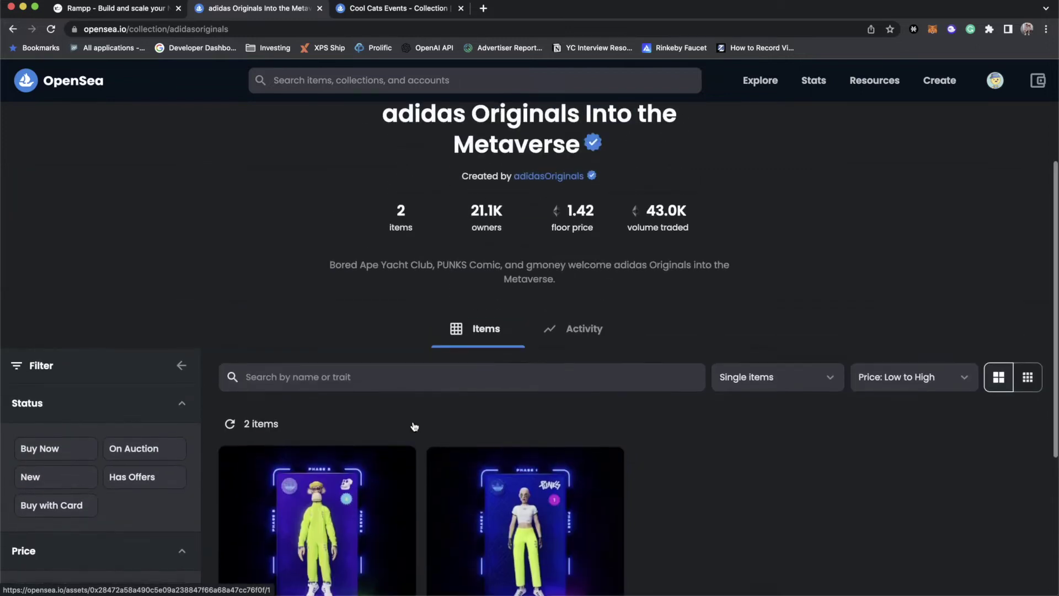
scroll(412, 425, "down", 3)
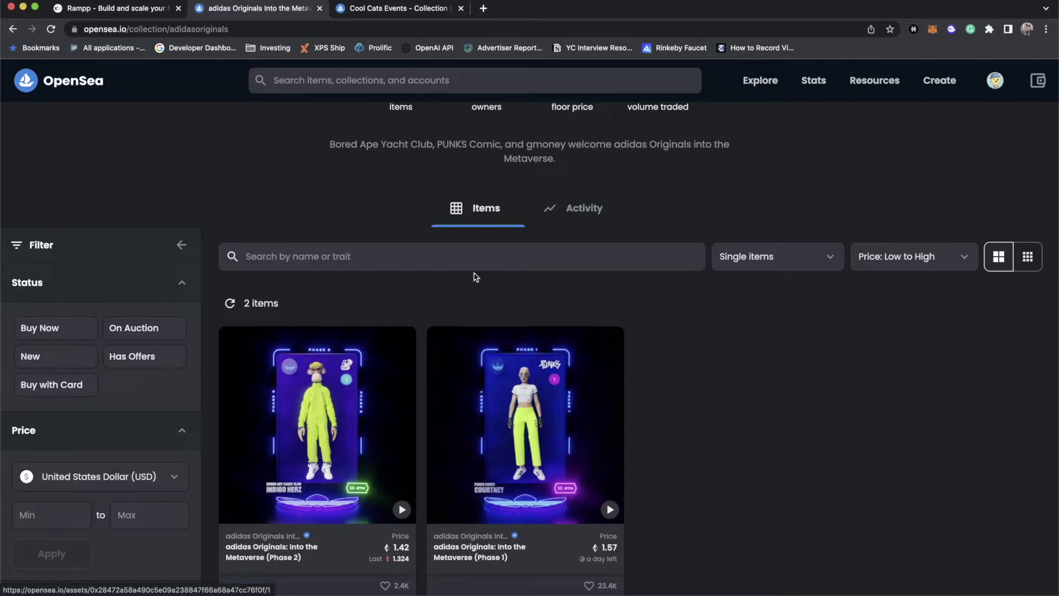
scroll(481, 349, "up", 3)
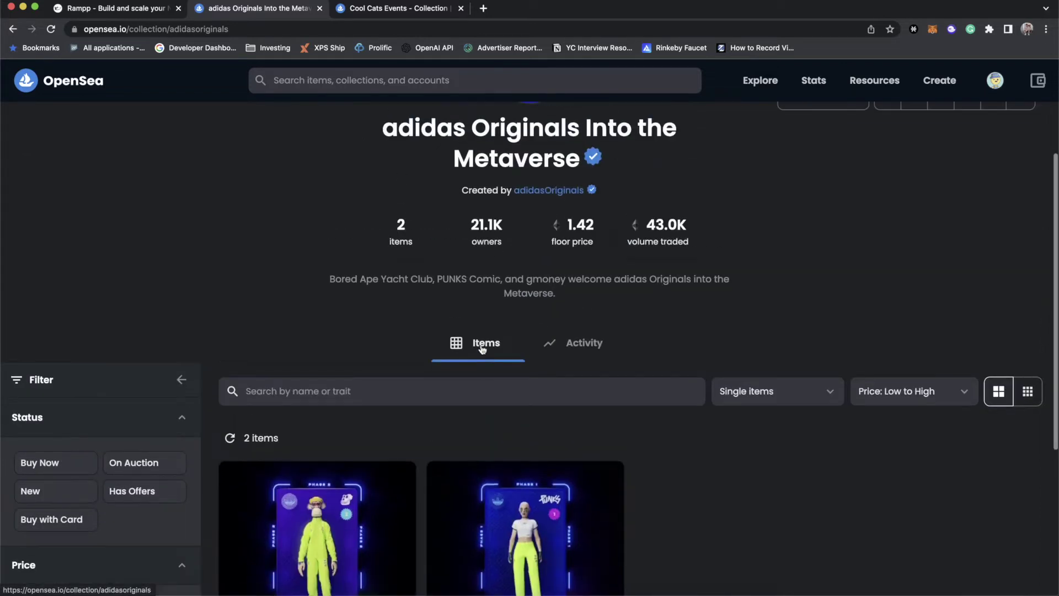
scroll(529, 463, "down", 3)
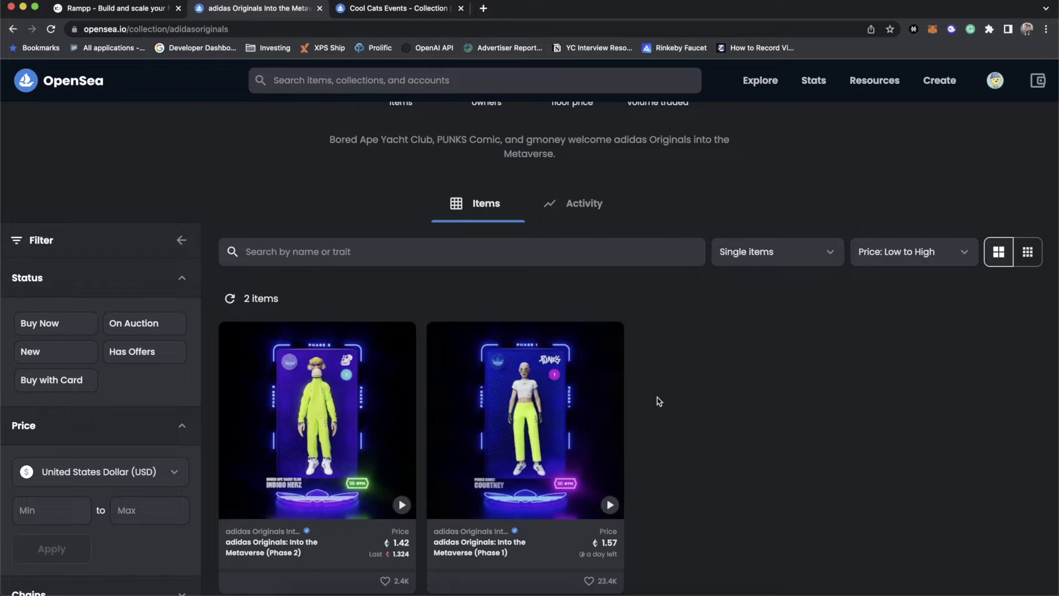
scroll(660, 401, "up", 5)
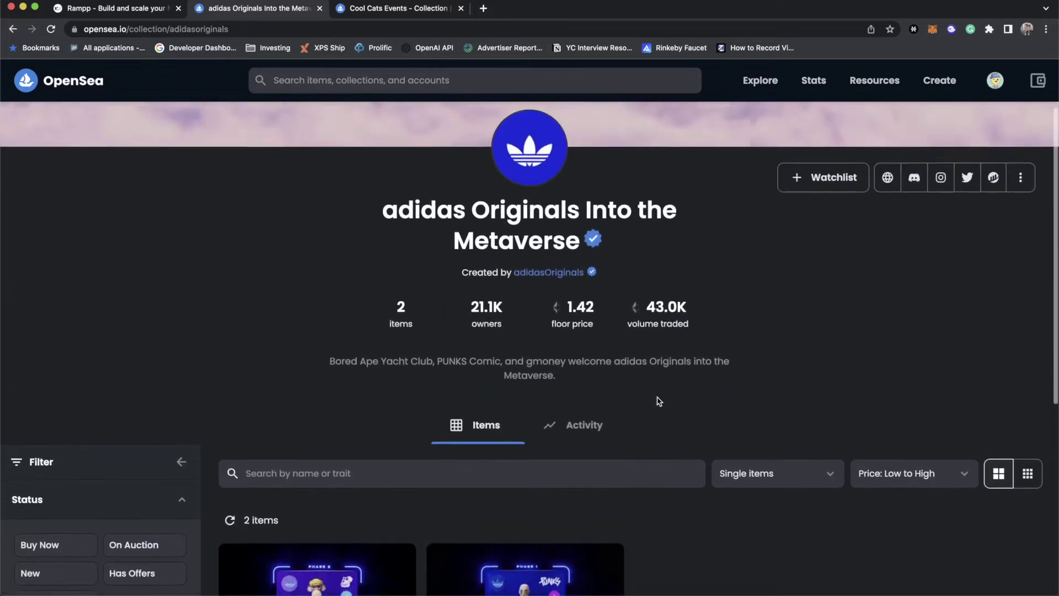
scroll(659, 401, "up", 2)
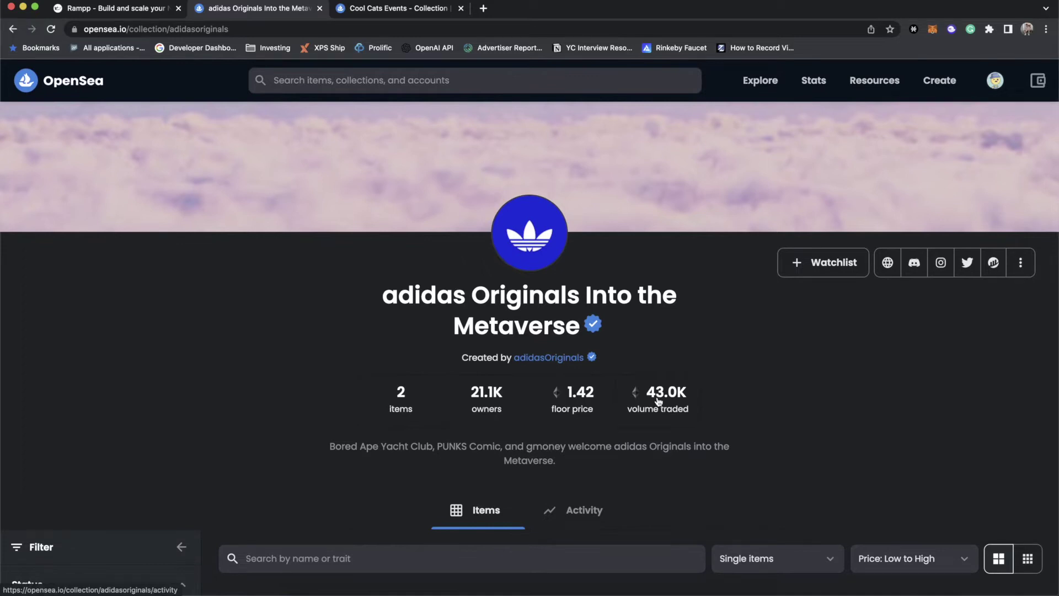
Switch to the Cool Cats Events collection and look through its statistics and all items down to the last one.
left_click(413, 15)
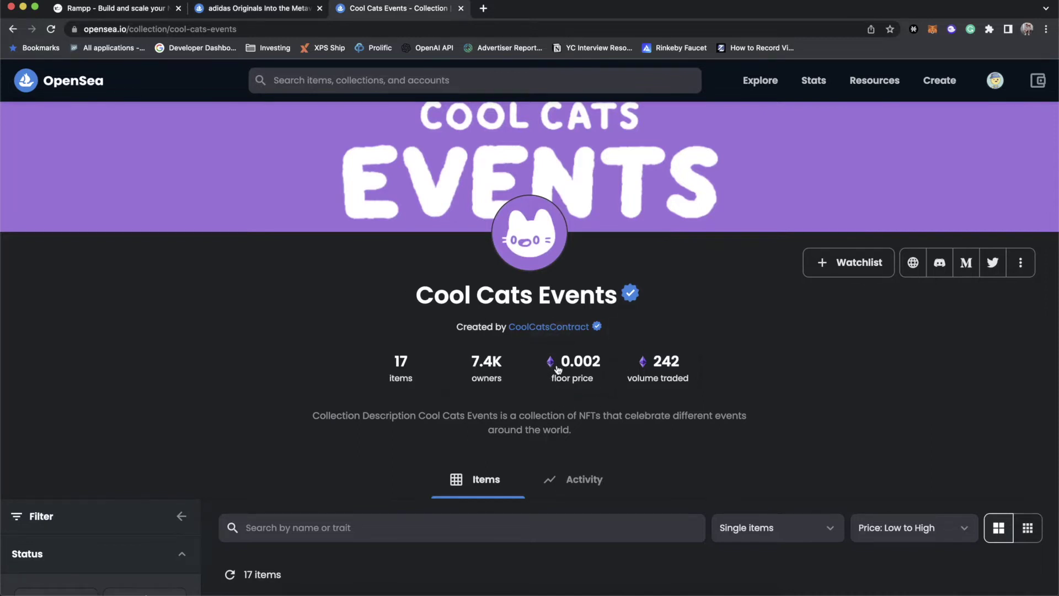
scroll(557, 386, "down", 3)
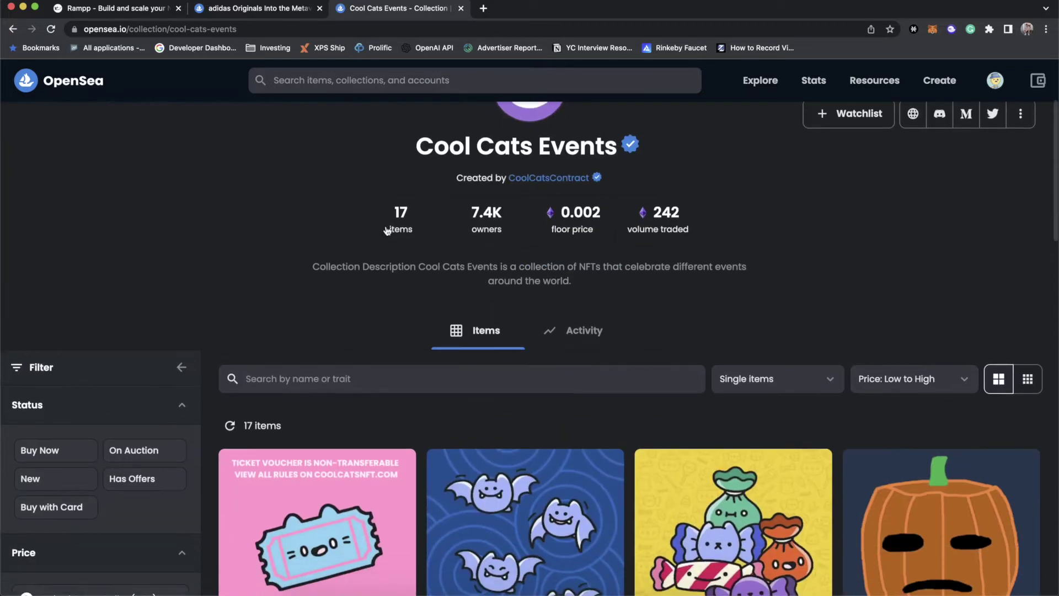
scroll(408, 232, "down", 4)
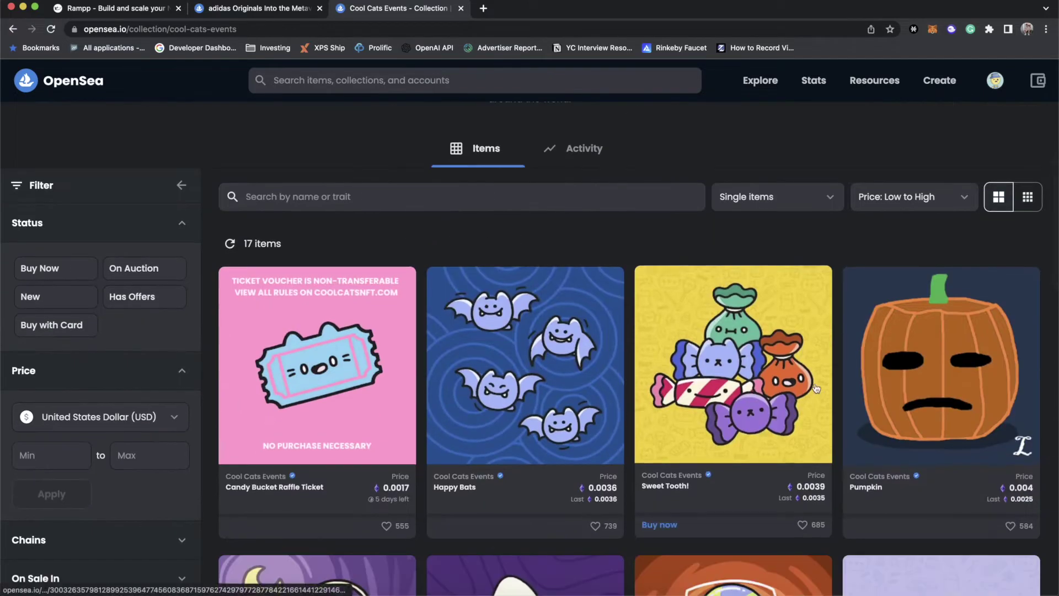
scroll(427, 386, "down", 3)
scroll(430, 427, "down", 10)
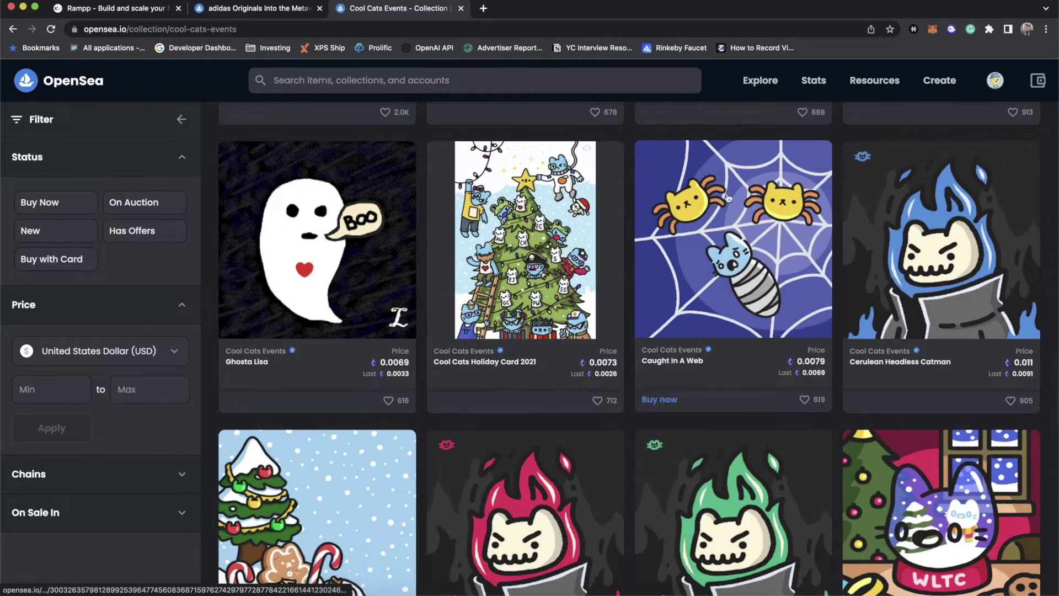
scroll(408, 418, "down", 3)
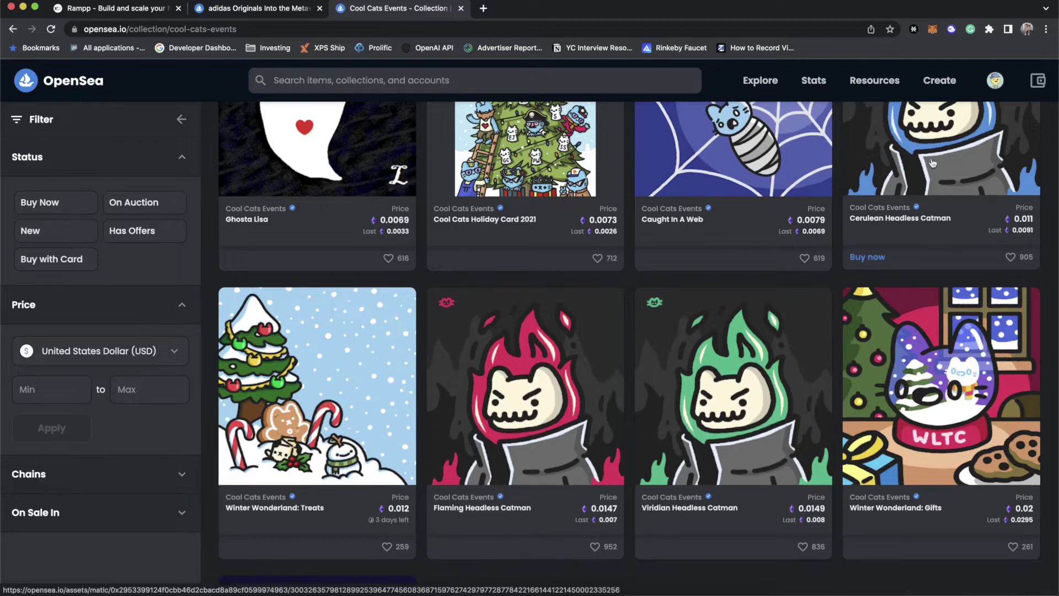
scroll(719, 399, "up", 2)
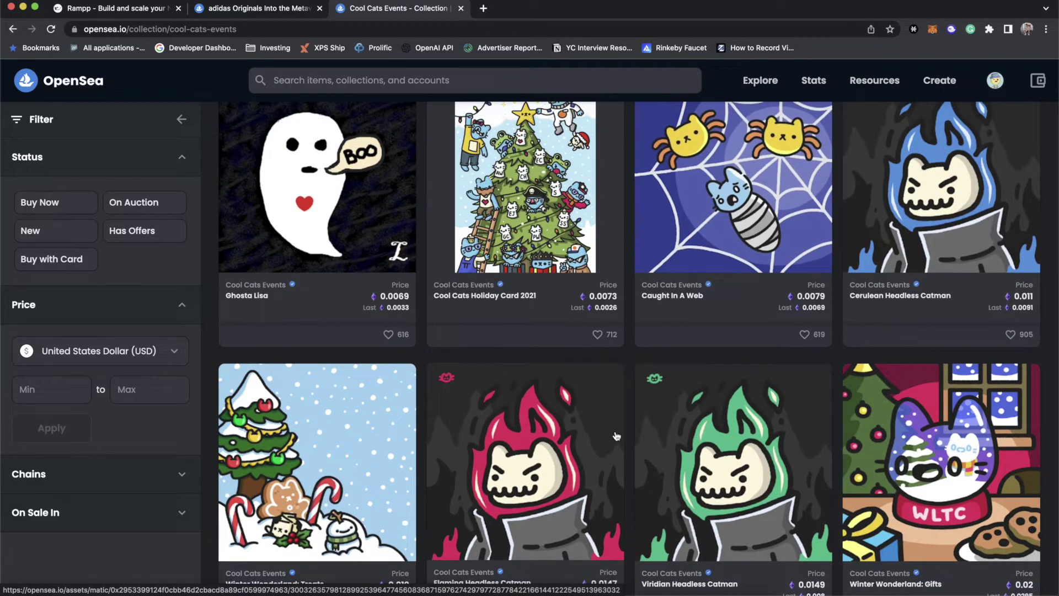
scroll(616, 436, "down", 4)
scroll(616, 436, "down", 3)
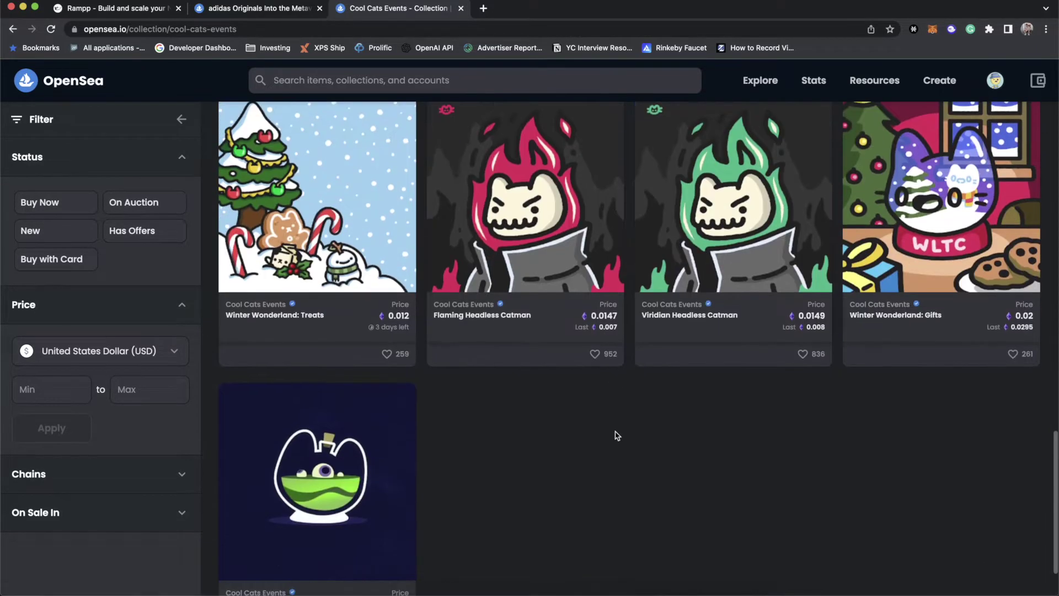
Go back through the Cool Cats Events items and examine the Candy Bucket Raffle Ticket among the first ones.
scroll(616, 436, "up", 10)
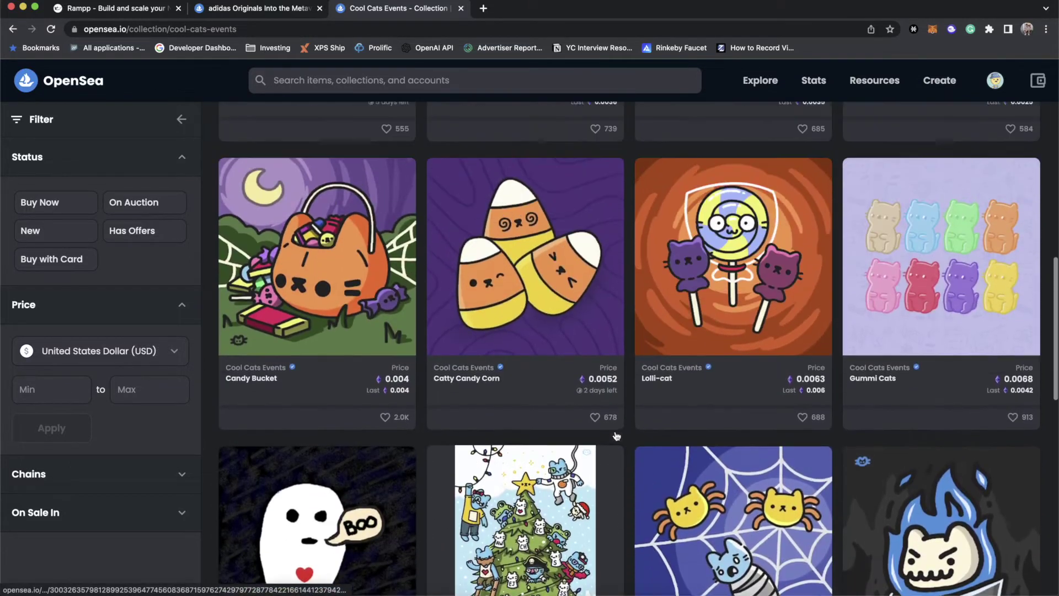
scroll(617, 436, "up", 6)
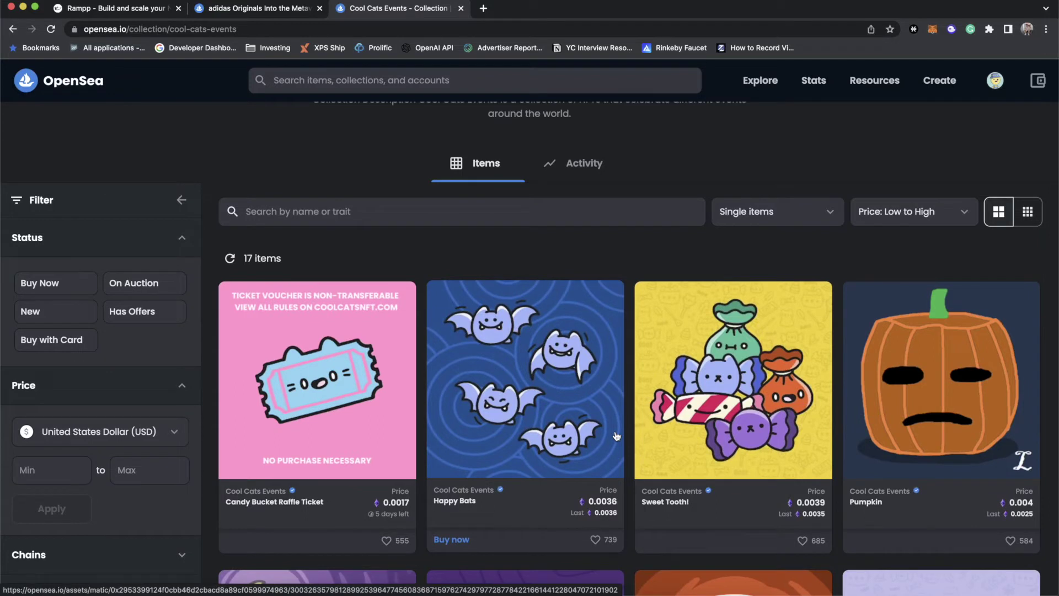
scroll(616, 436, "down", 7)
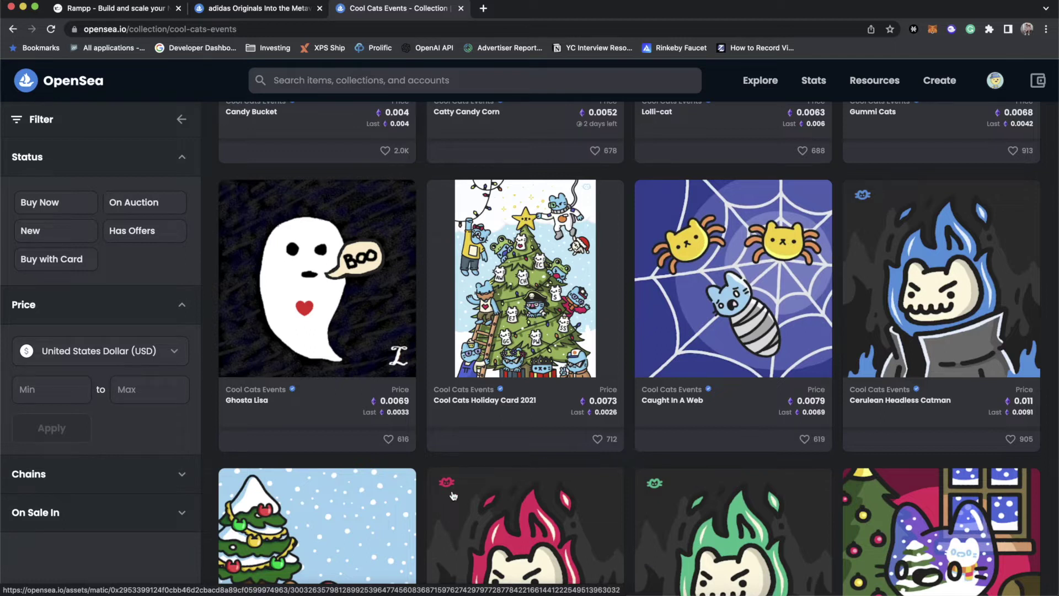
scroll(453, 496, "up", 12)
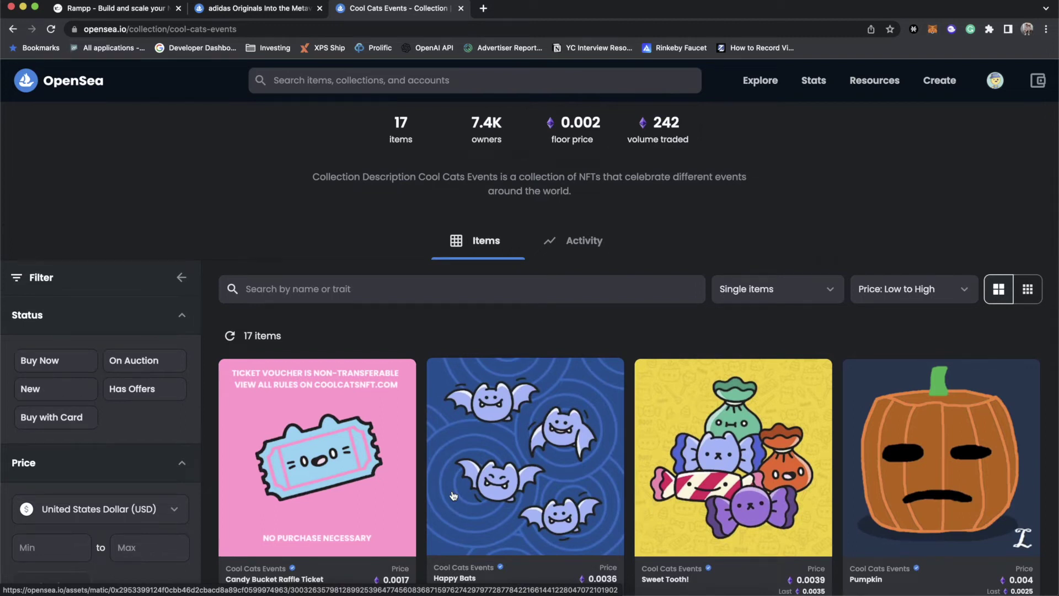
scroll(358, 341, "down", 5)
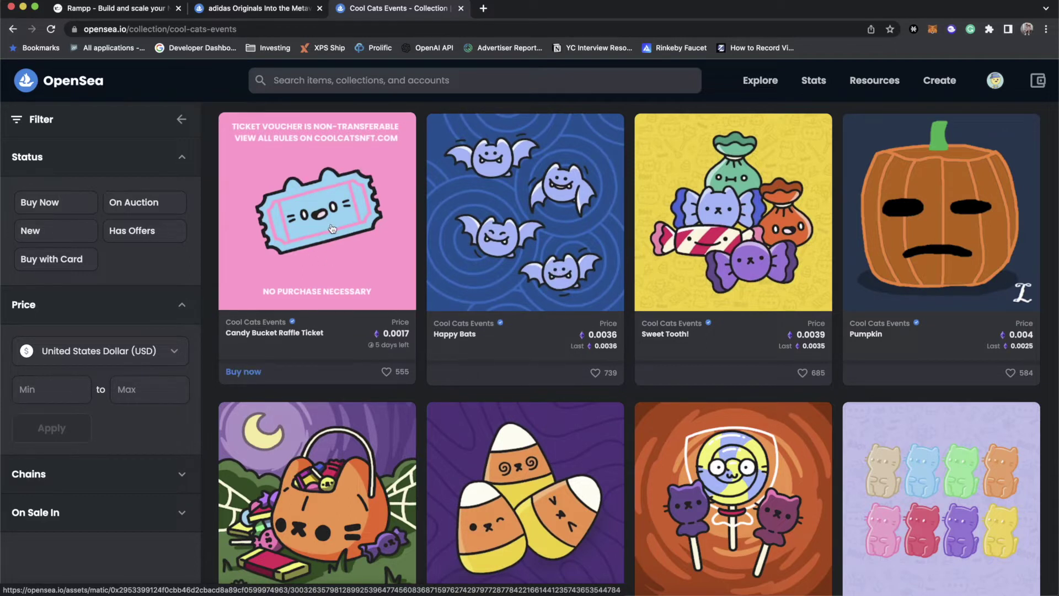
scroll(333, 228, "up", 3)
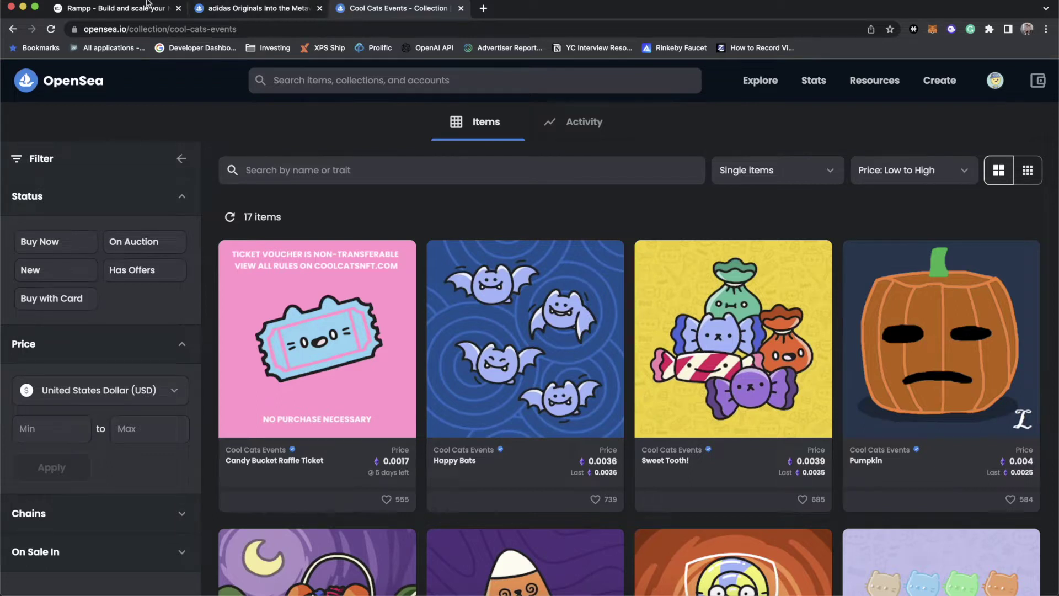
Switch to the Rampp website, reset its page zoom to the default and open the project dashboard.
left_click(146, 8)
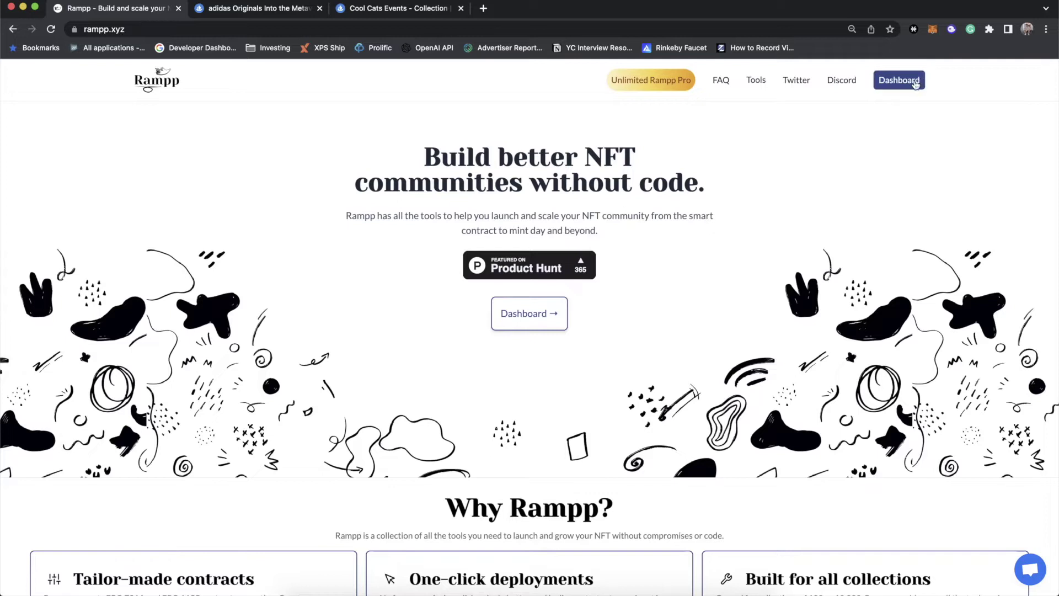
left_click(851, 29)
left_click(872, 50)
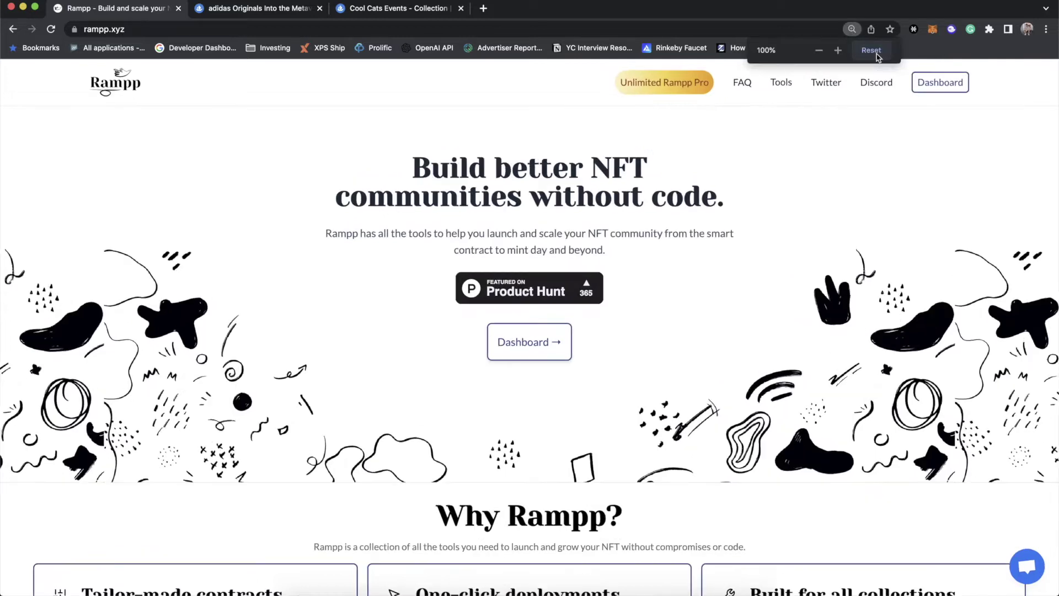
left_click(946, 84)
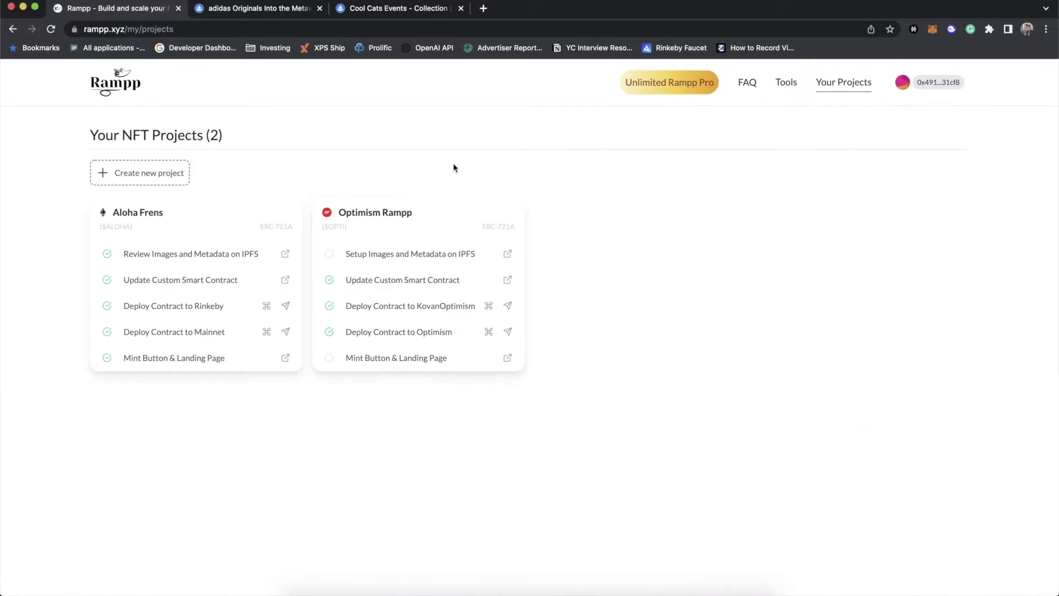
Create a new ERC-1155 community project and open its custom smart contract setup.
left_click(152, 171)
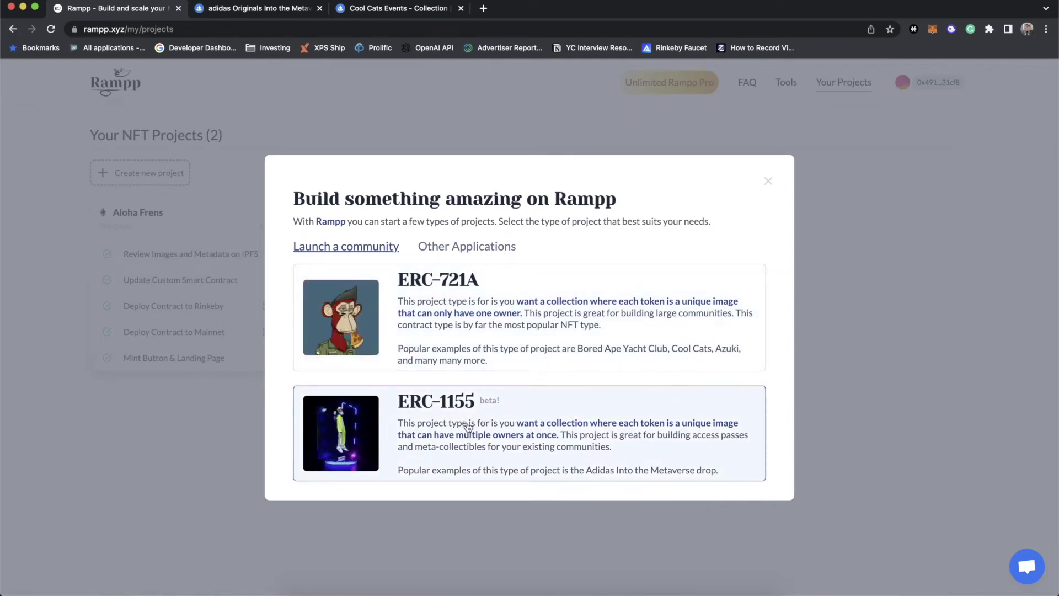
left_click(487, 417)
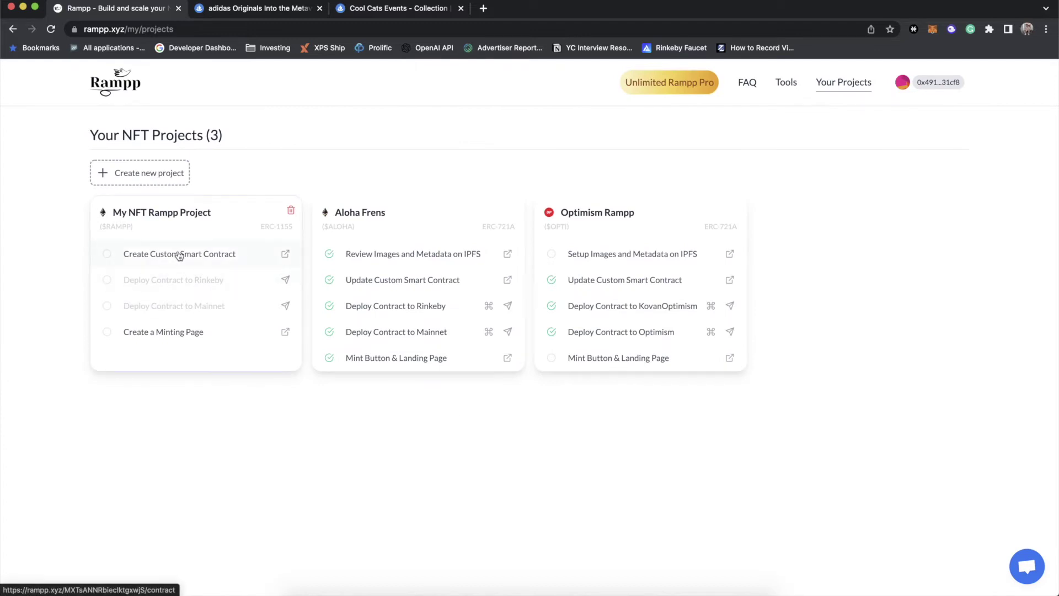
left_click(179, 254)
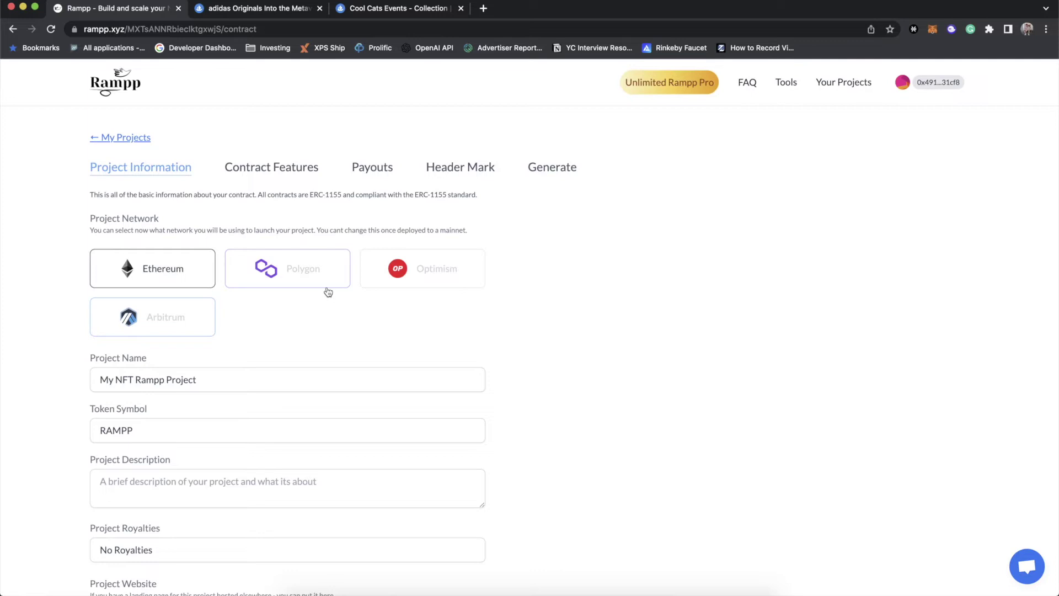
Name the project "My Collection Extension" and set its token symbol to EXT.
scroll(261, 311, "down", 3)
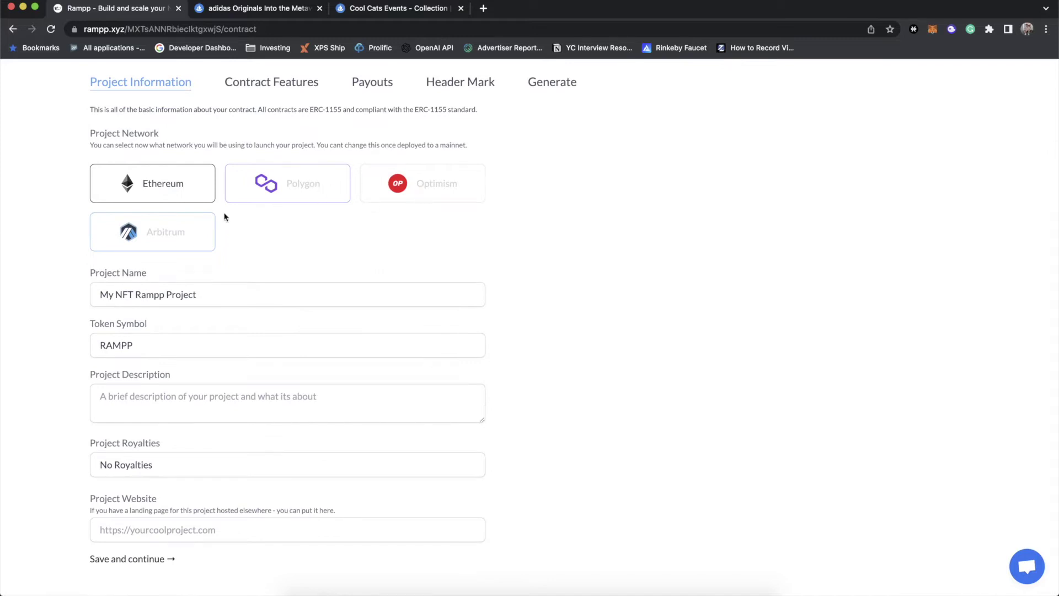
triple_click(165, 295)
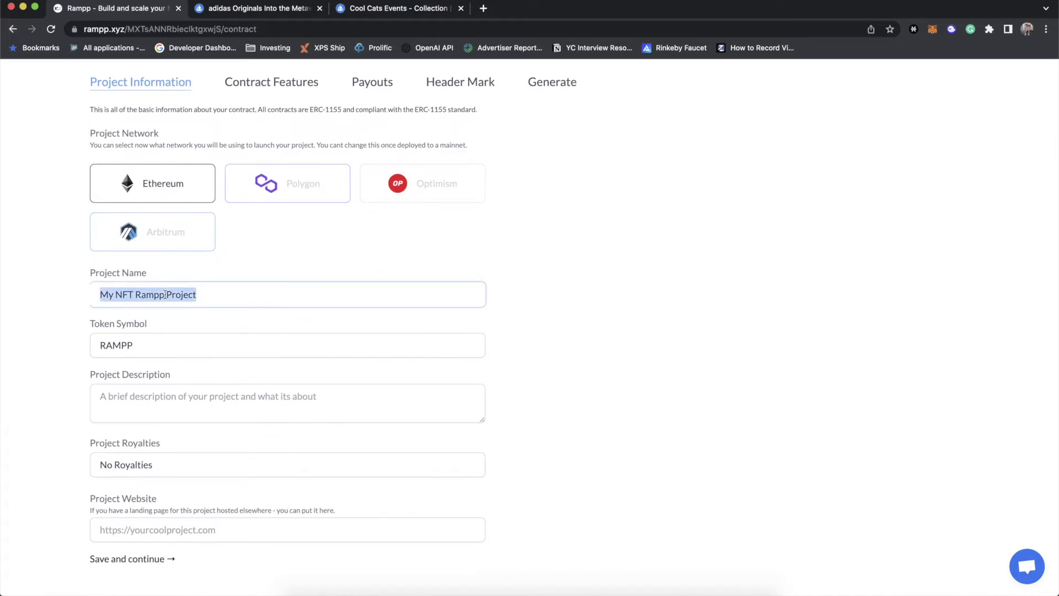
type("My")
type(" C")
key("BackSpace")
type("Colletion Extension")
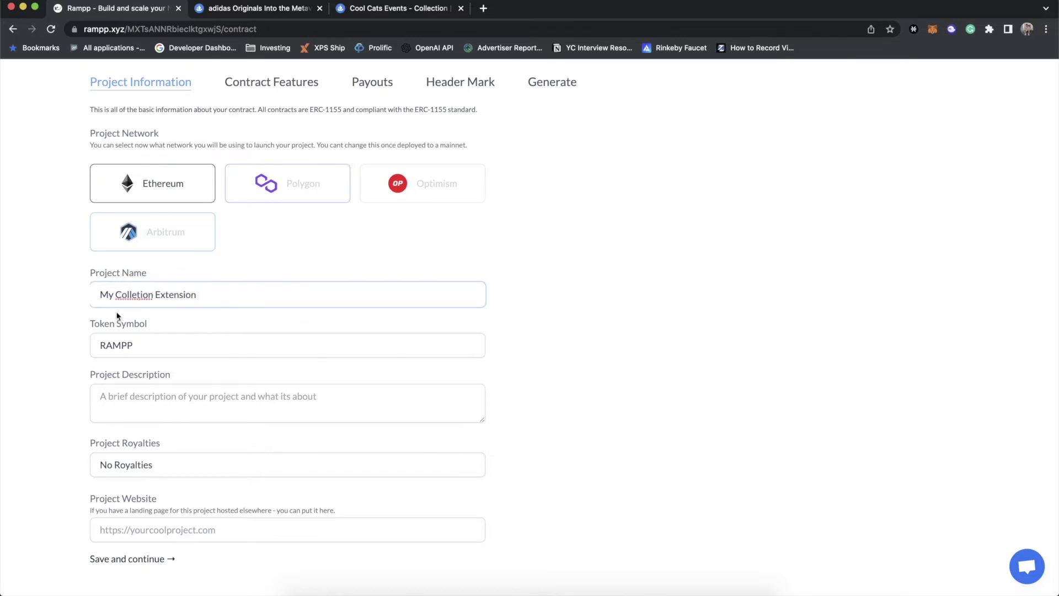
left_click(135, 296)
type("c")
double_click(127, 339)
type("EXT")
left_click(150, 407)
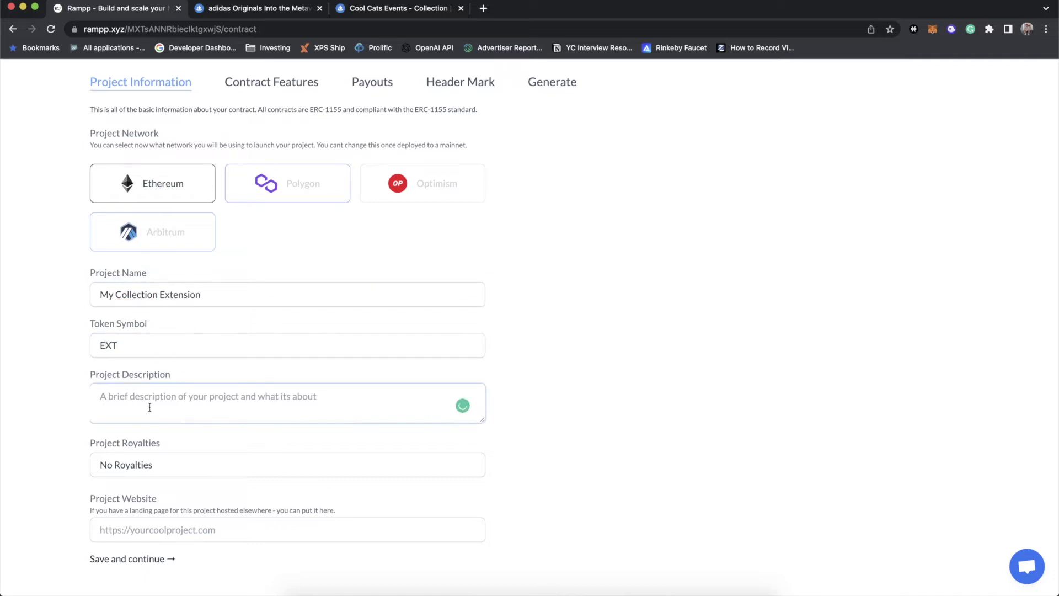
type("Testing Rampp")
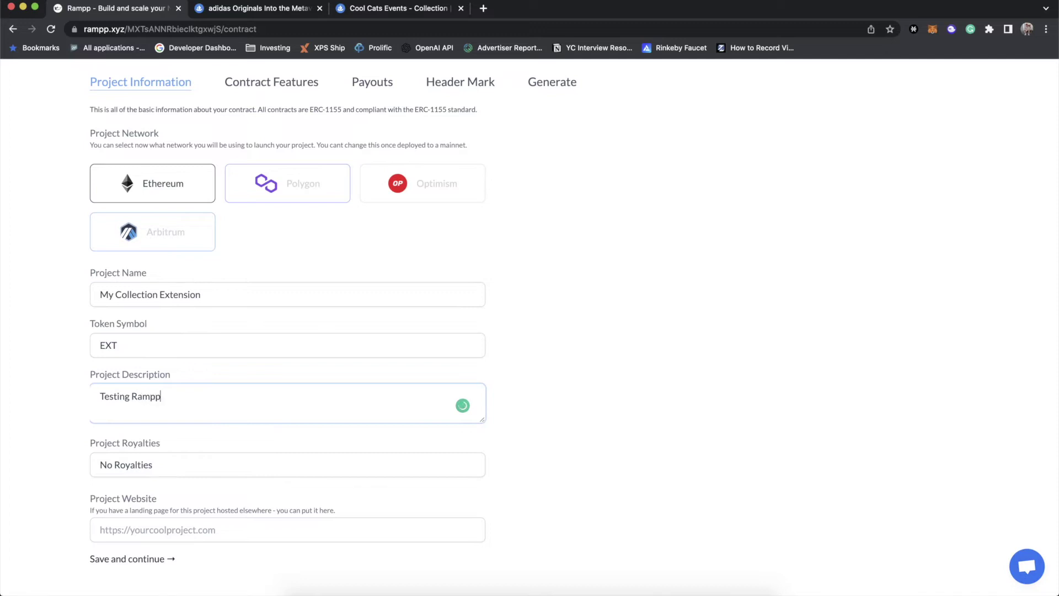
type(" ERC-1155")
scroll(217, 458, "down", 1)
left_click(174, 532)
type("https://rampp.xyz")
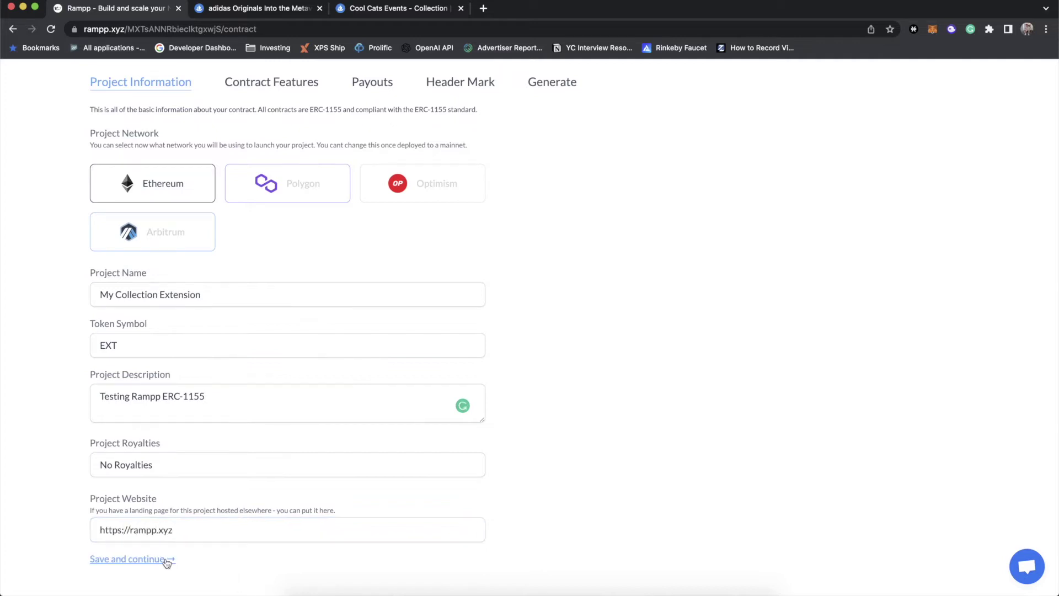
left_click(167, 559)
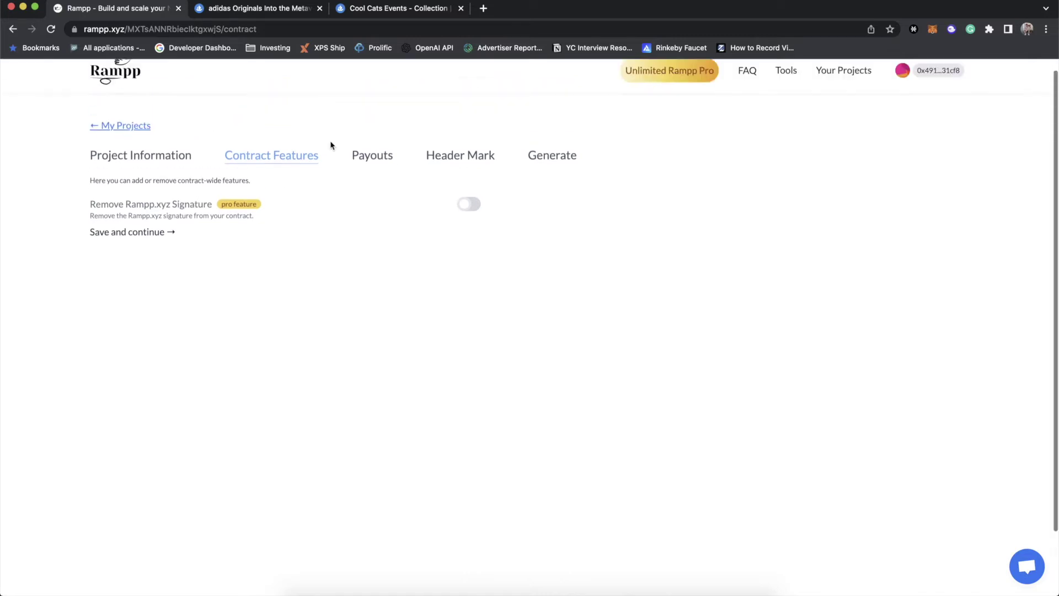
Save the contract features and the payout settings without changing them, continuing to the header mark.
scroll(331, 142, "up", 2)
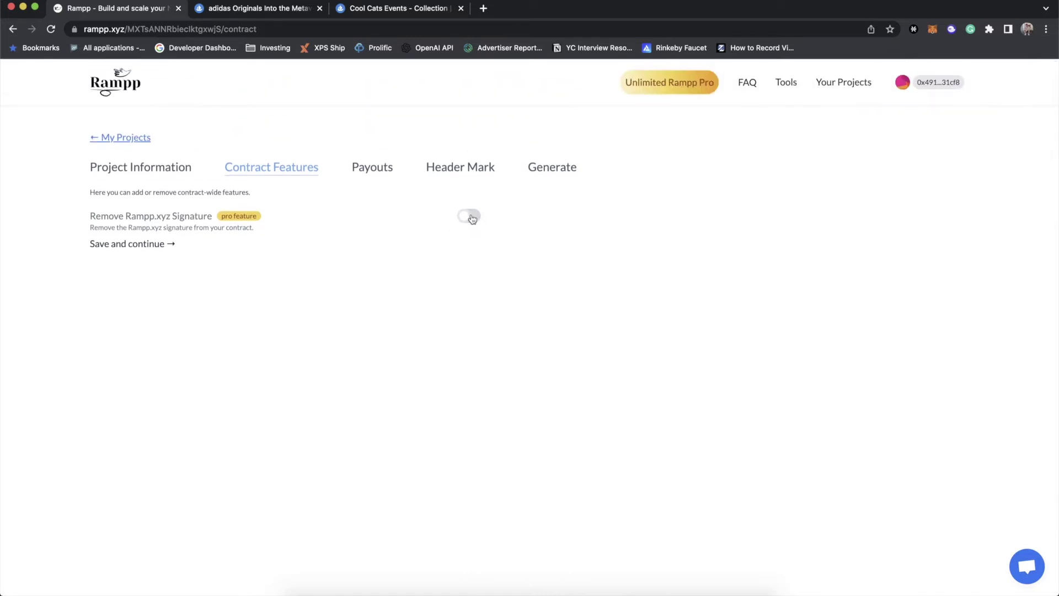
left_click(152, 244)
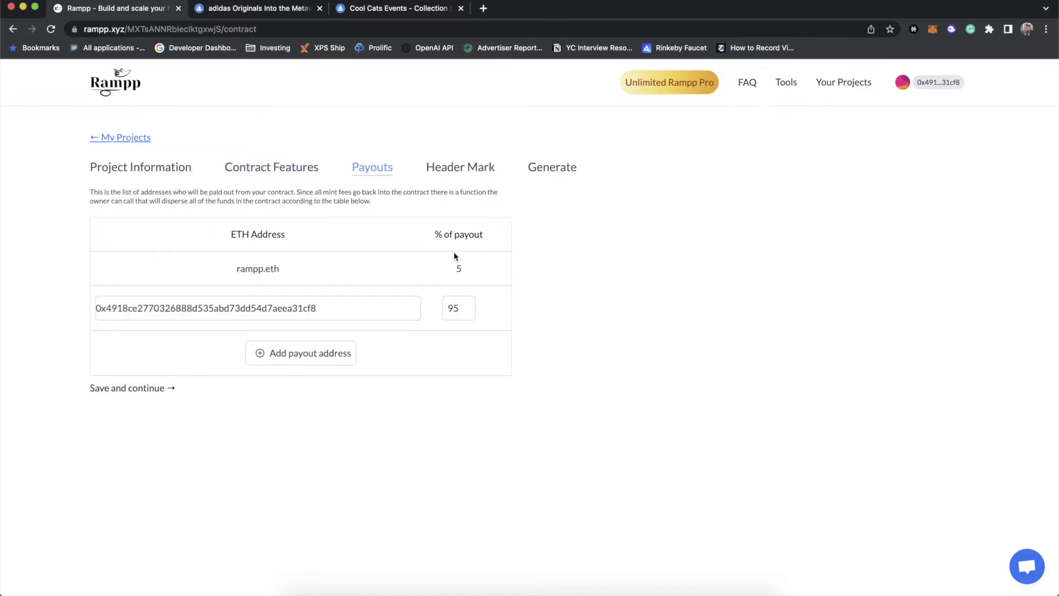
left_click(129, 389)
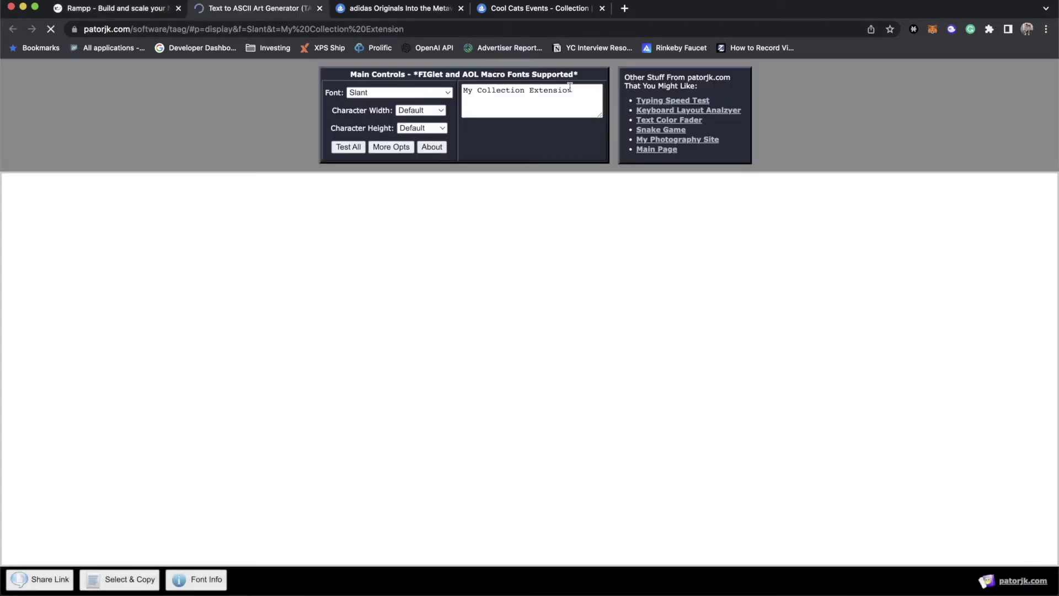
Shorten the text in the ASCII art generator to "Extension" and select the whole resulting artwork.
double_click(510, 89)
key("BackSpace")
key("BackSpace")
key("BackSpace")
key("BackSpace")
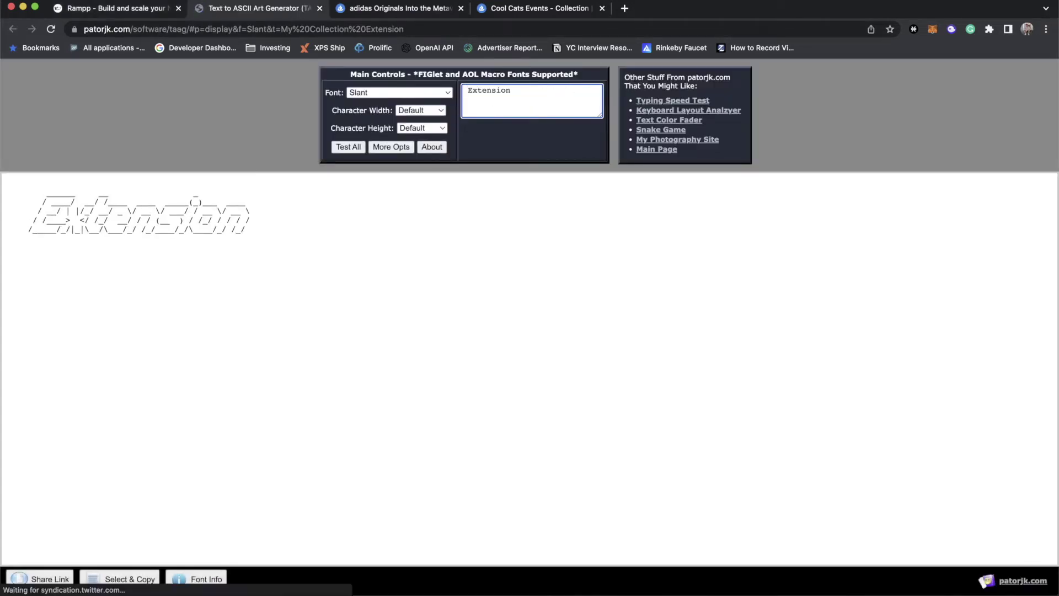
left_click(232, 193)
key("ctrl+a")
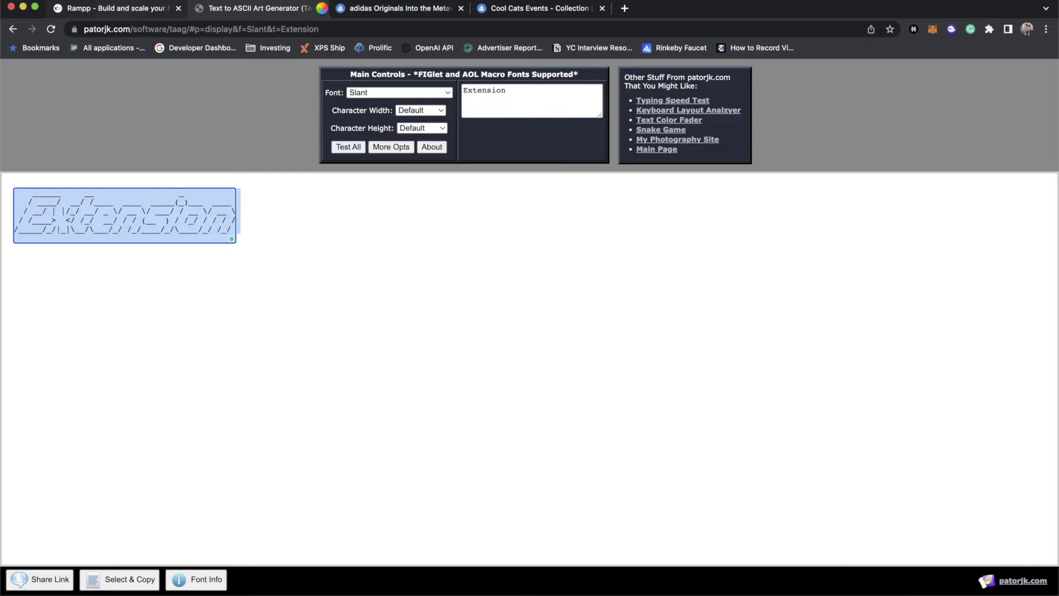
Return to the Rampp project, save the header mark and generate the EXT contract.
left_click(110, 8)
left_click(147, 342)
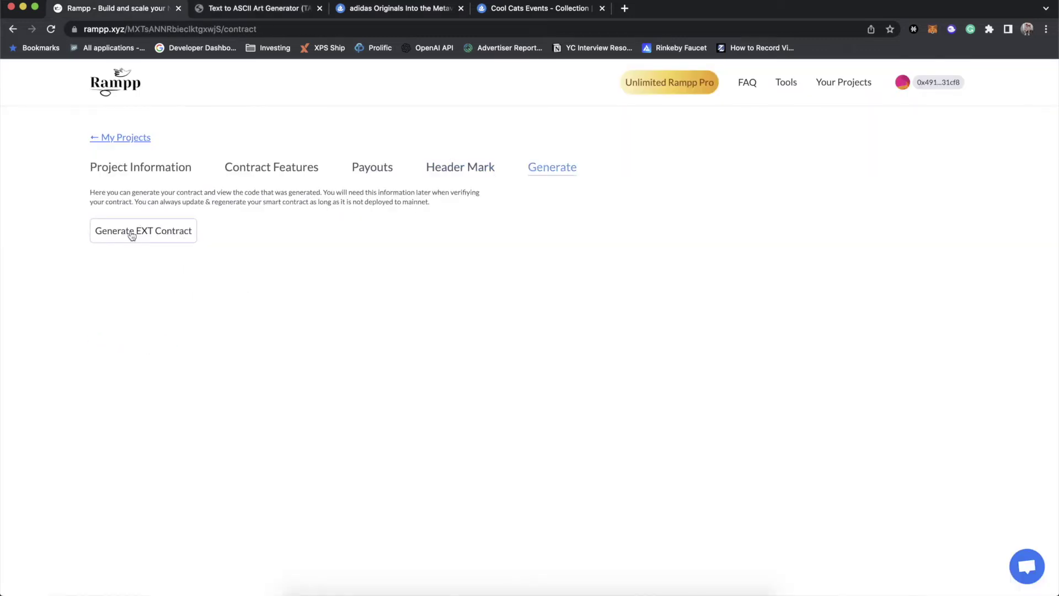
left_click(132, 236)
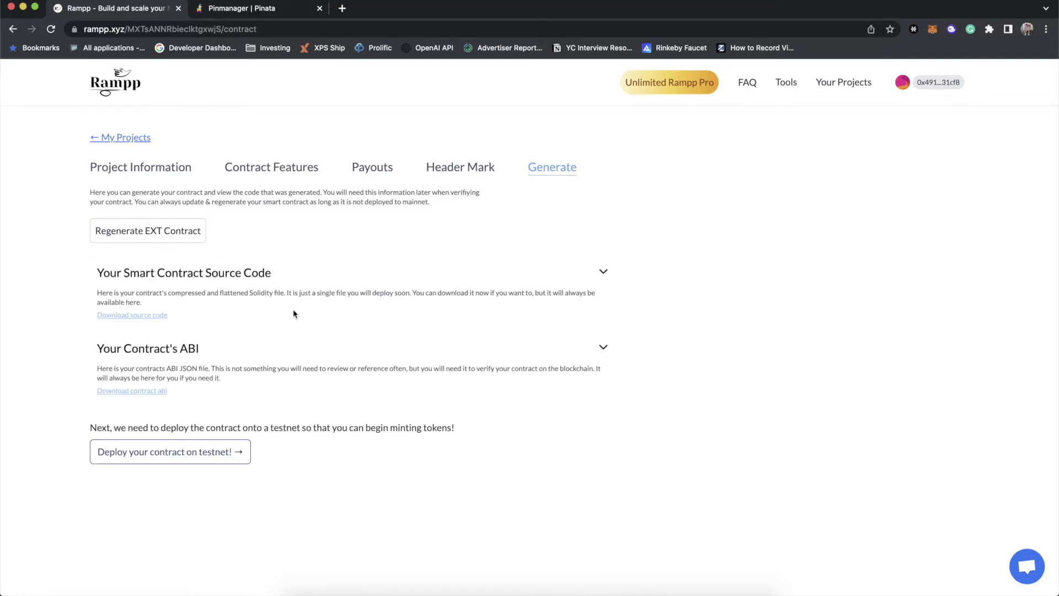
Expand and collapse the generated contract's source code and ABI sections to look them over.
left_click(265, 269)
left_click(289, 278)
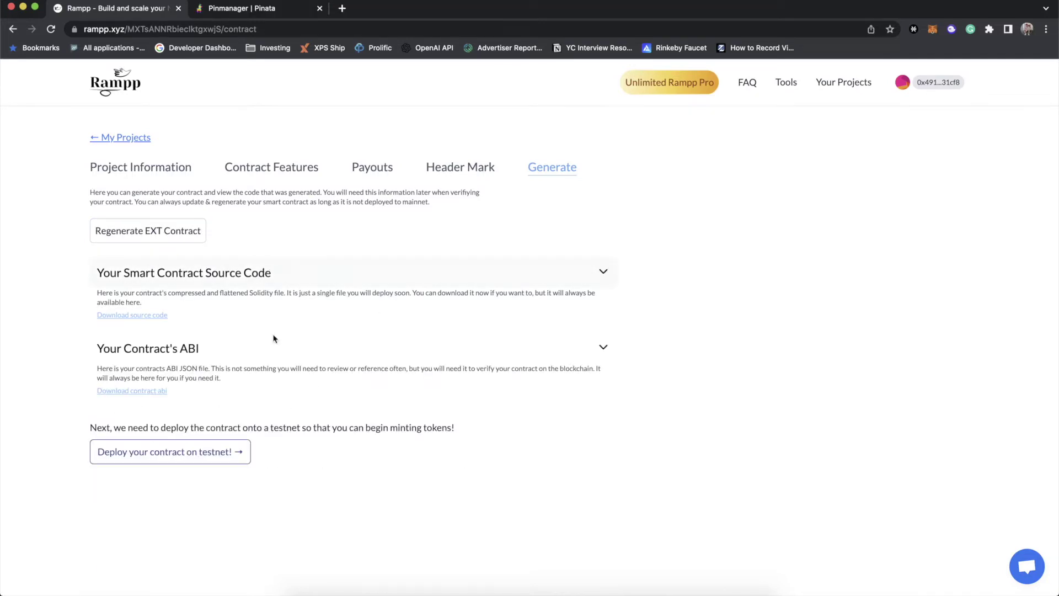
left_click(245, 355)
left_click(245, 355)
Open the testnet deployment page and switch MetaMask to the Rinkeby Test Network, approving the change.
left_click(182, 461)
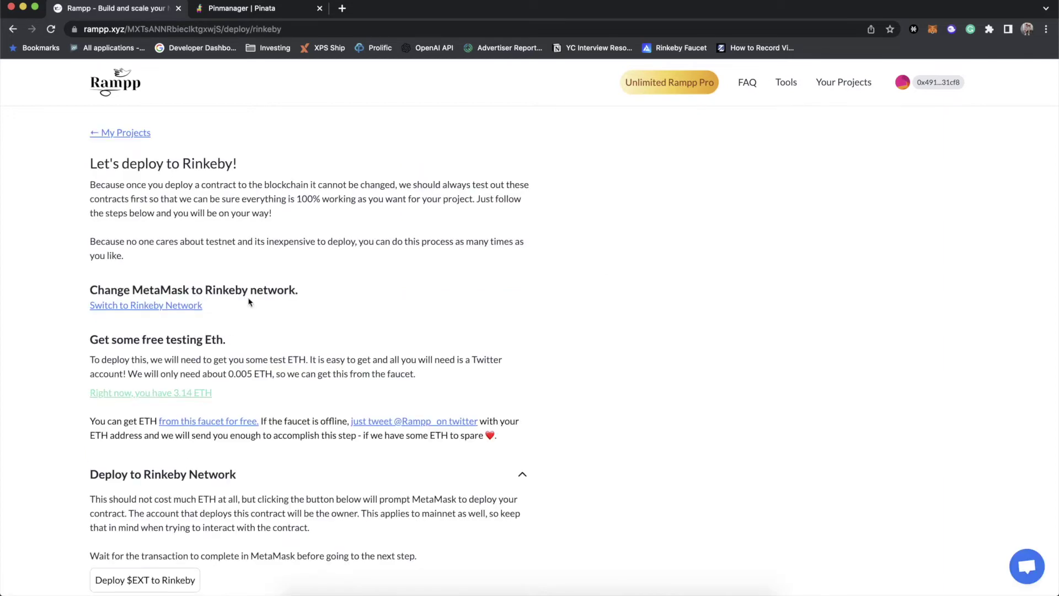
left_click(170, 308)
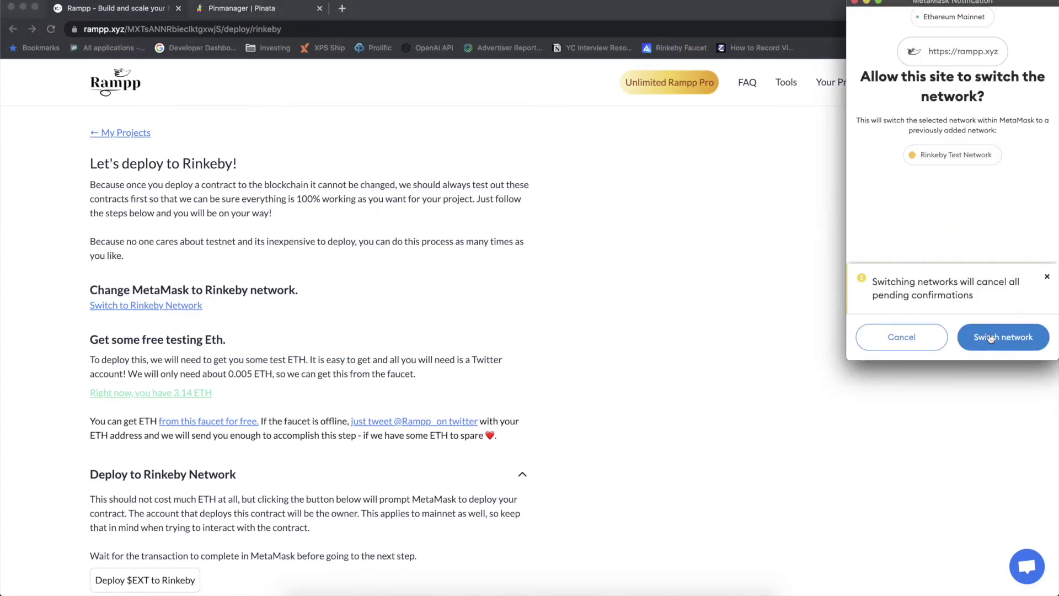
left_click(991, 338)
Deploy the $EXT contract to Rinkeby and confirm the deployment transaction in MetaMask.
scroll(113, 361, "down", 3)
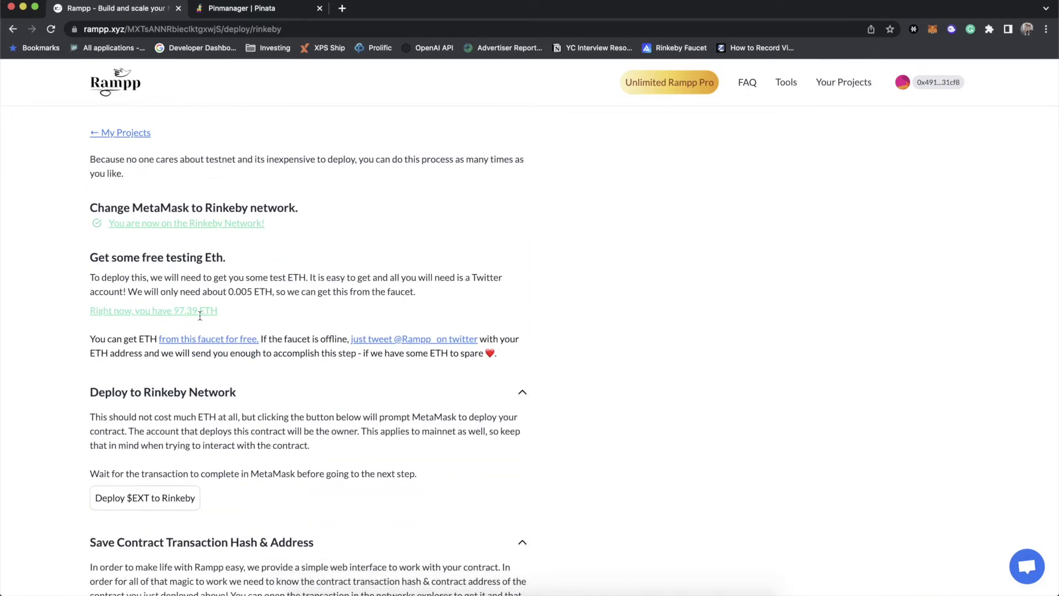
scroll(201, 331, "down", 2)
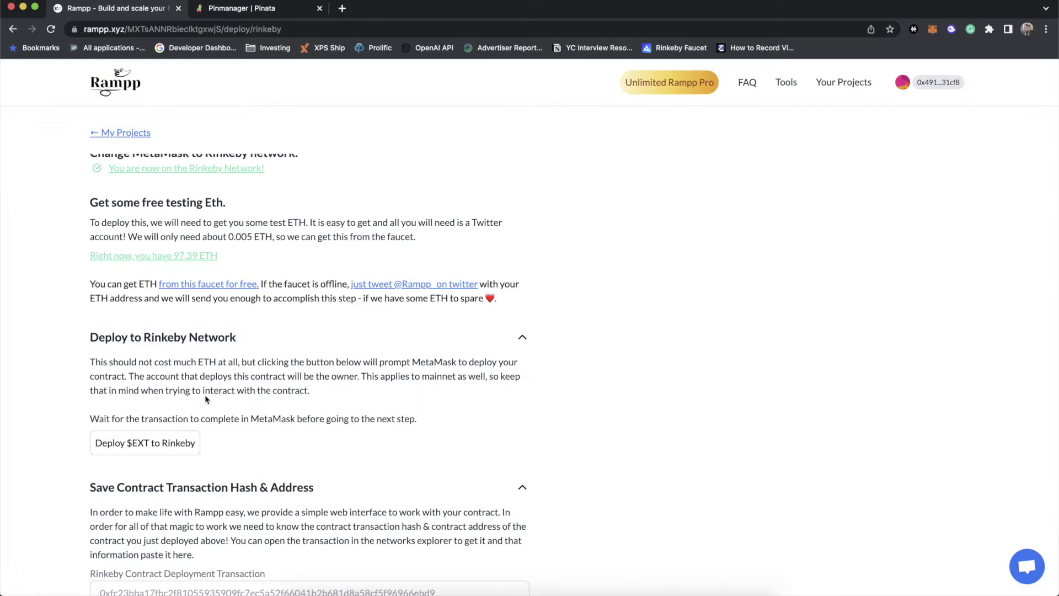
scroll(204, 396, "down", 2)
left_click(154, 395)
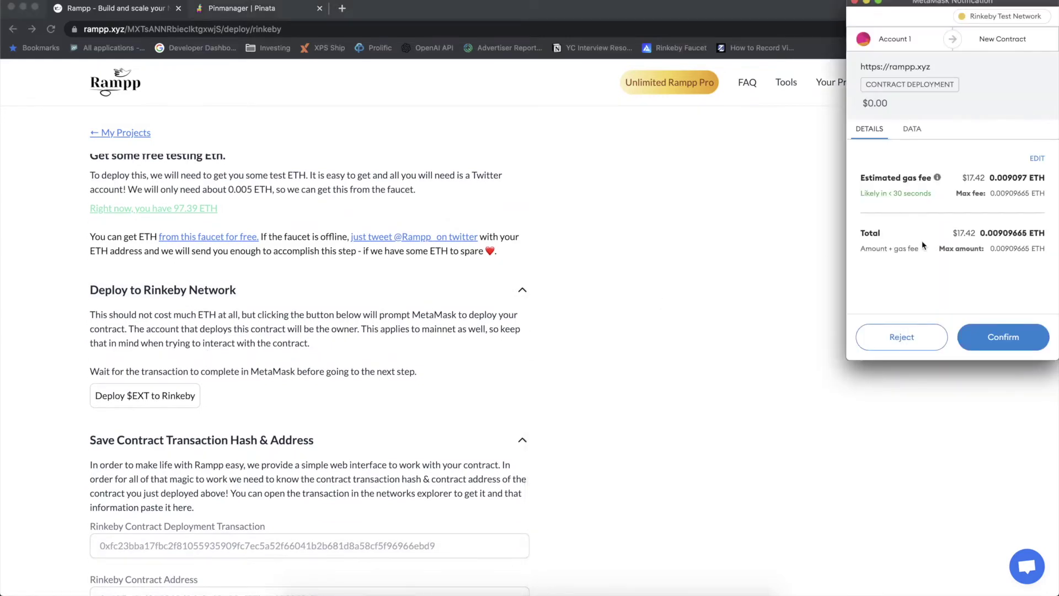
left_click(998, 342)
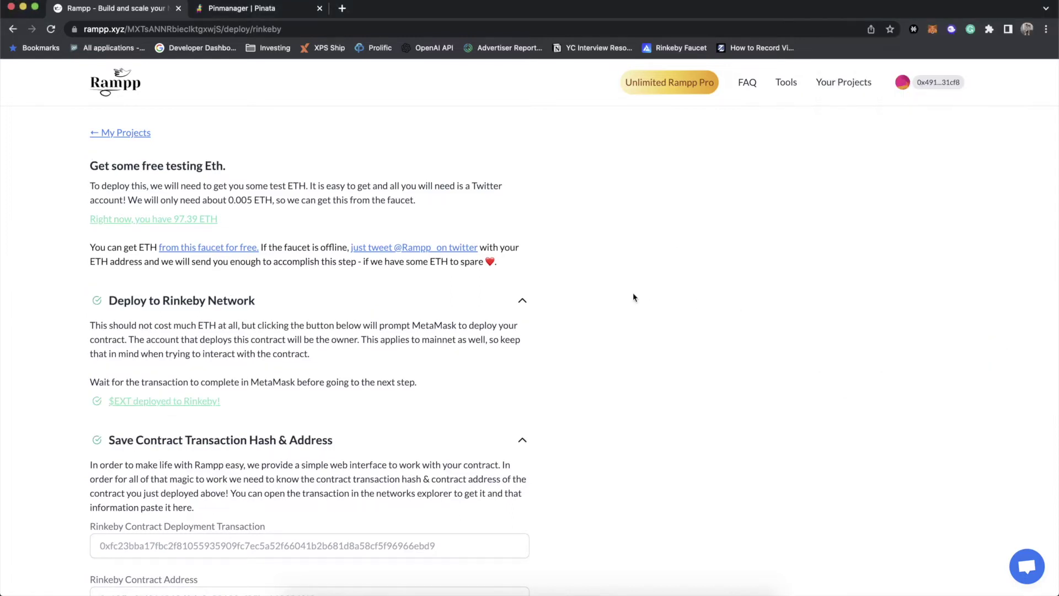
Open the details of the contract deployment in MetaMask and view that transaction on the block explorer.
left_click(938, 32)
left_click(816, 389)
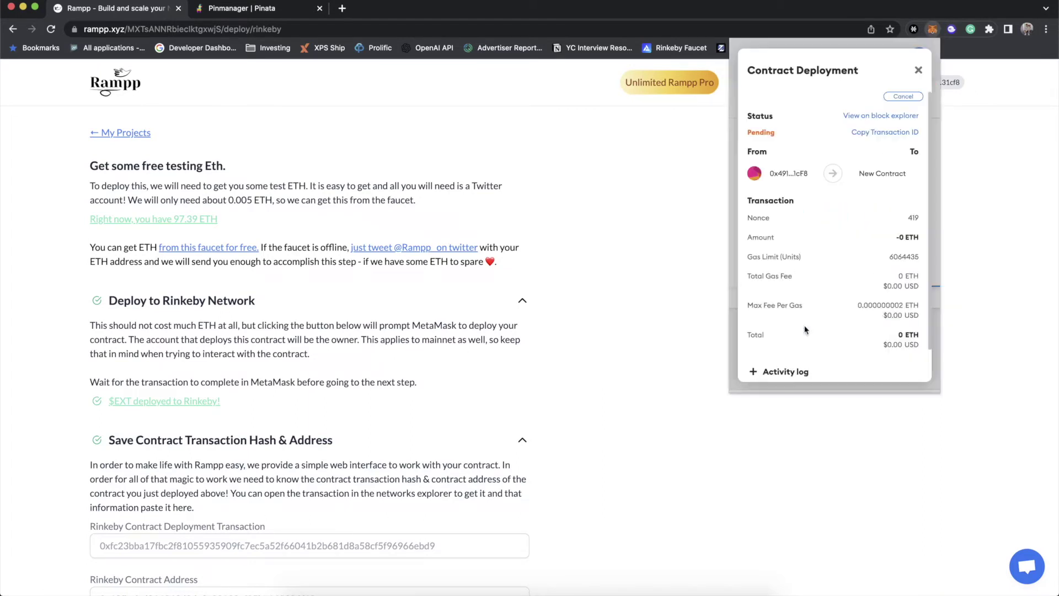
left_click(874, 126)
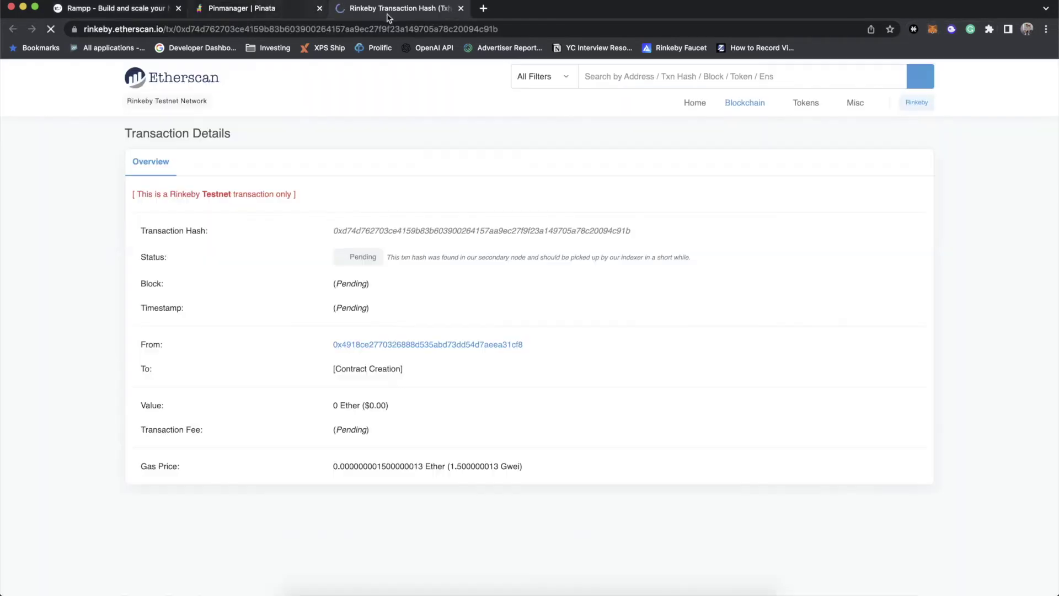
Copy the transaction hash from Etherscan and paste it into Rampp as the Rinkeby contract deployment transaction.
double_click(388, 226)
key("super+c")
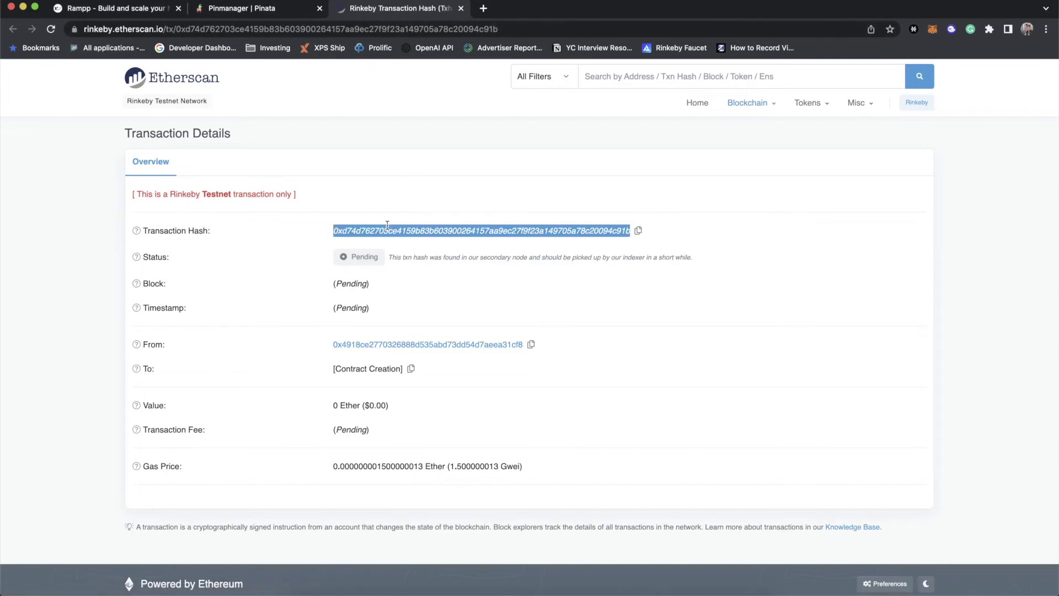
left_click(113, 10)
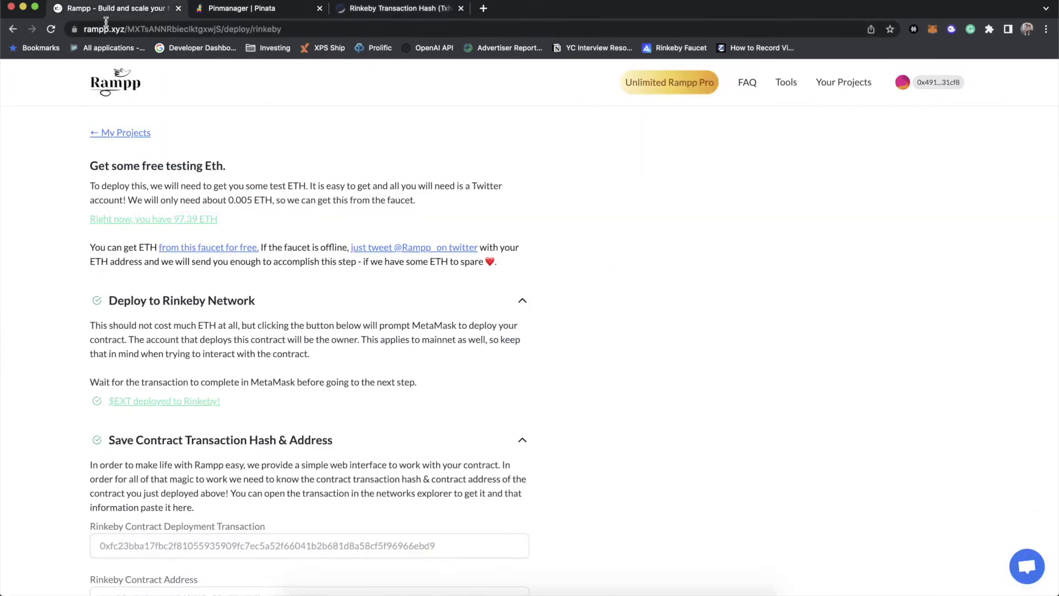
left_click(167, 549)
key("super+v")
scroll(354, 511, "down", 3)
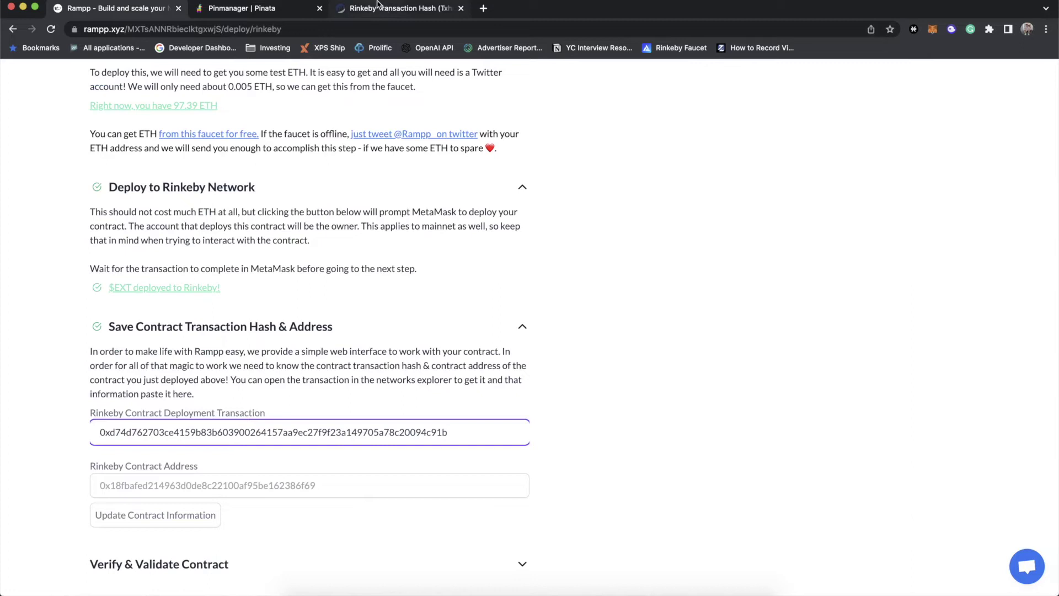
Copy the created contract's address from the Etherscan transaction and paste it into Rampp as the Rinkeby contract address.
left_click(377, 10)
left_click(444, 378)
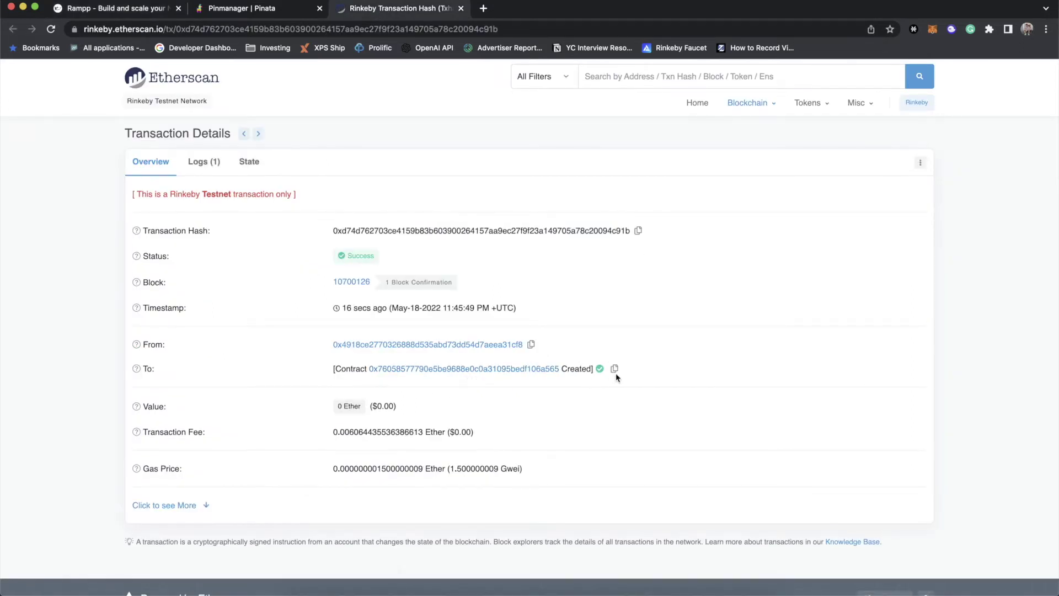
left_click(615, 370)
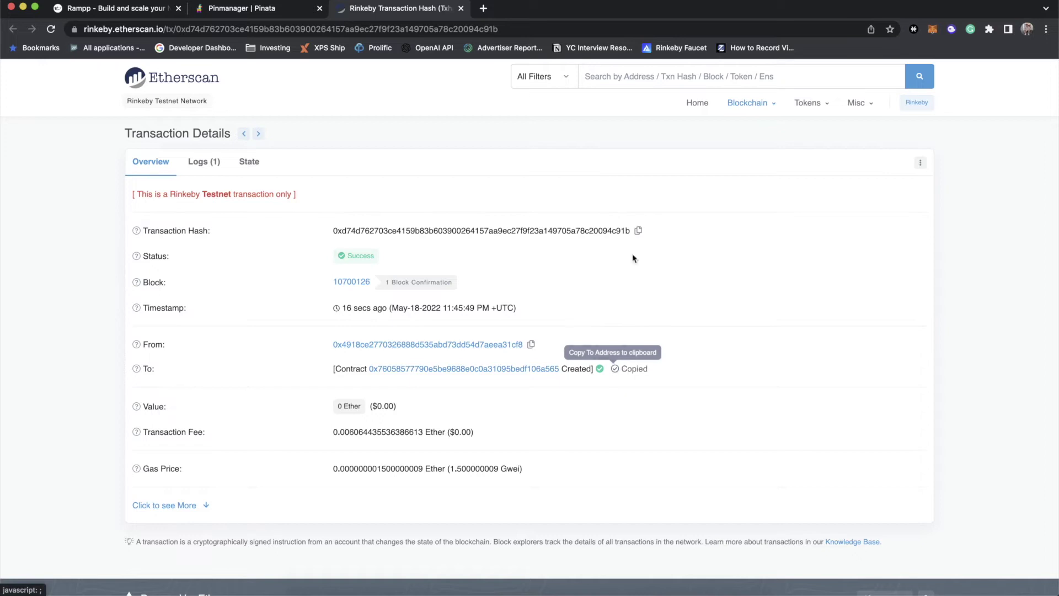
left_click(237, 8)
left_click(135, 10)
left_click(220, 475)
key("super+v")
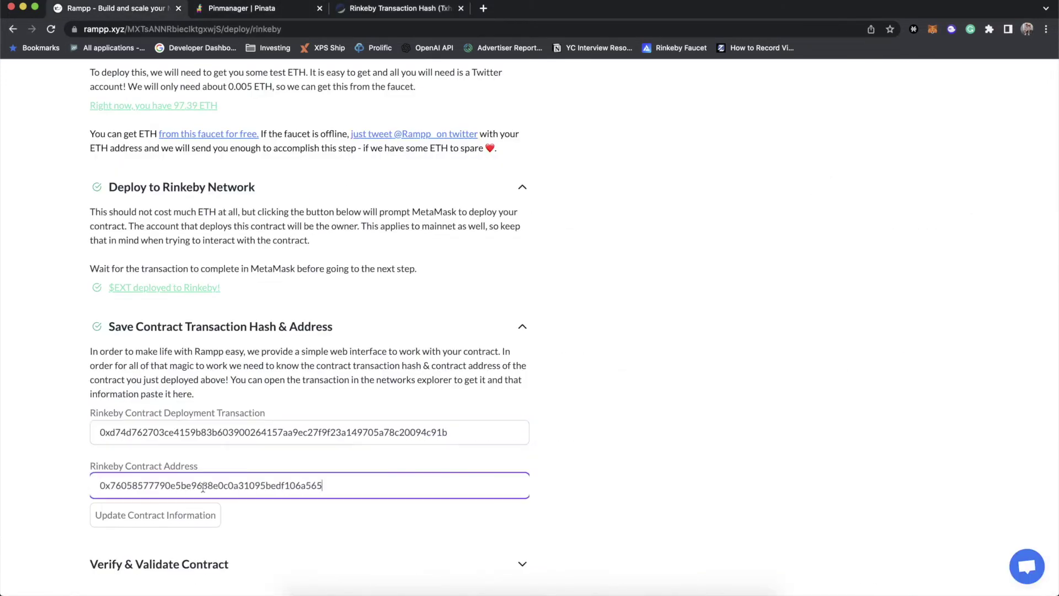
Save the updated contract information in Rampp and open the Etherscan page for verifying the contract.
left_click(189, 521)
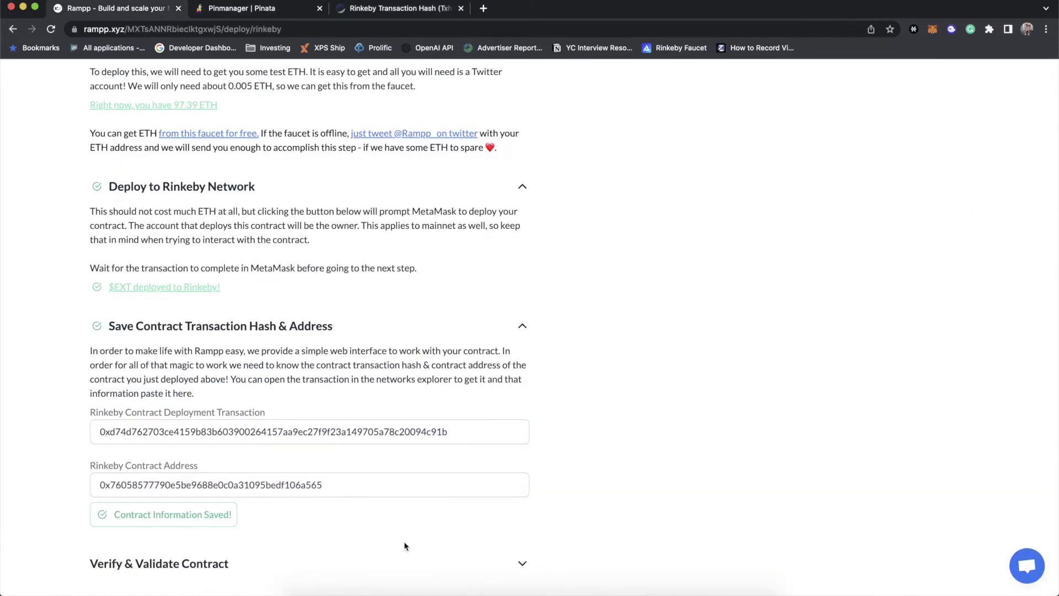
left_click(253, 570)
scroll(252, 552, "down", 6)
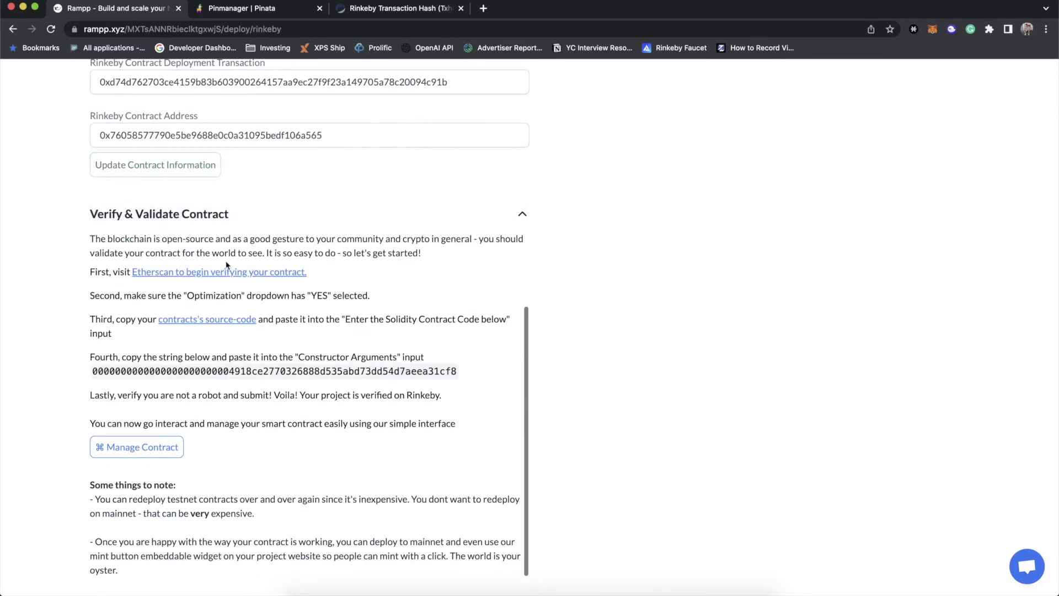
left_click(189, 272, "super")
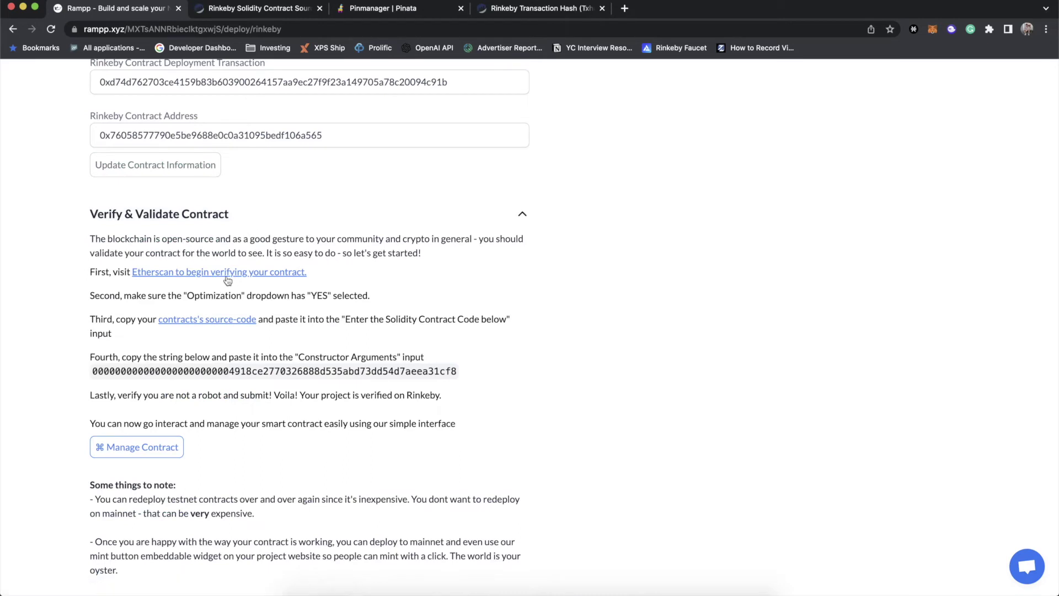
Set Optimization to Yes in Etherscan's contract source code verification form.
left_click(254, 10)
left_click(837, 329)
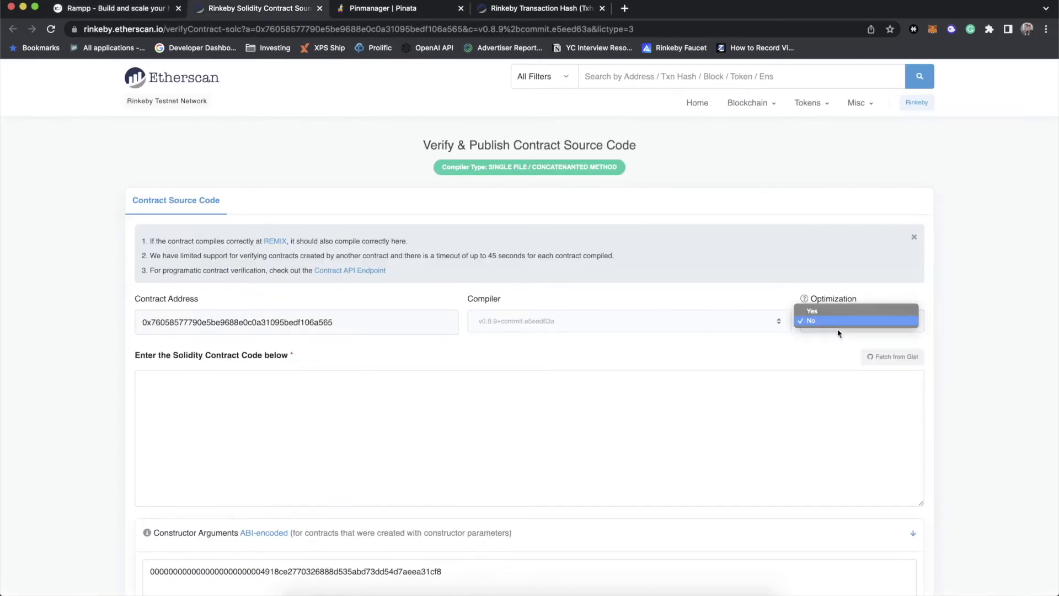
left_click(823, 310)
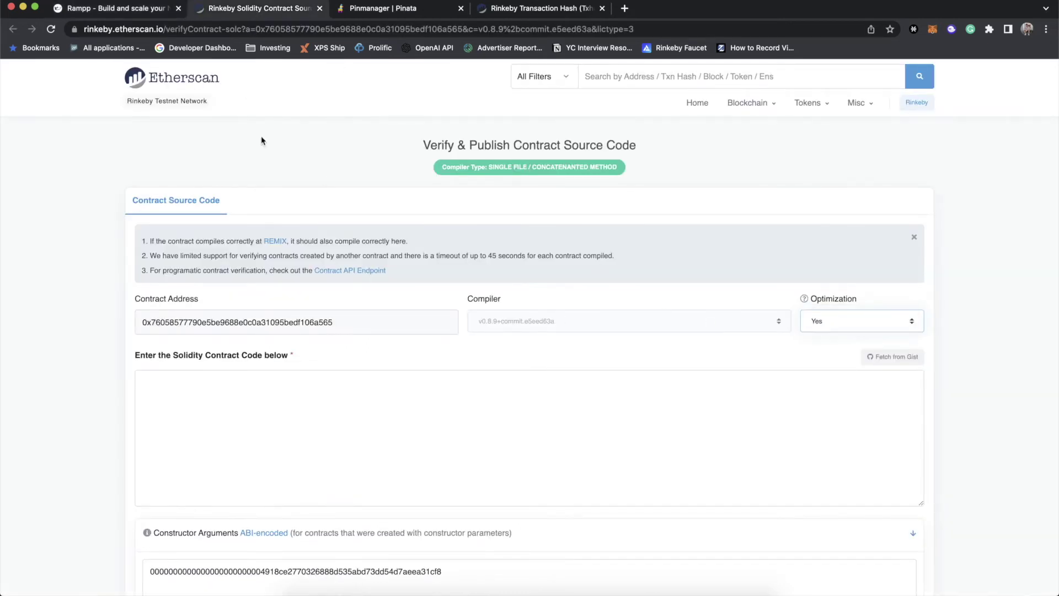
Copy the contract's source code from Rampp into Etherscan's Solidity contract code field and submit it for verification and publishing.
left_click(134, 8)
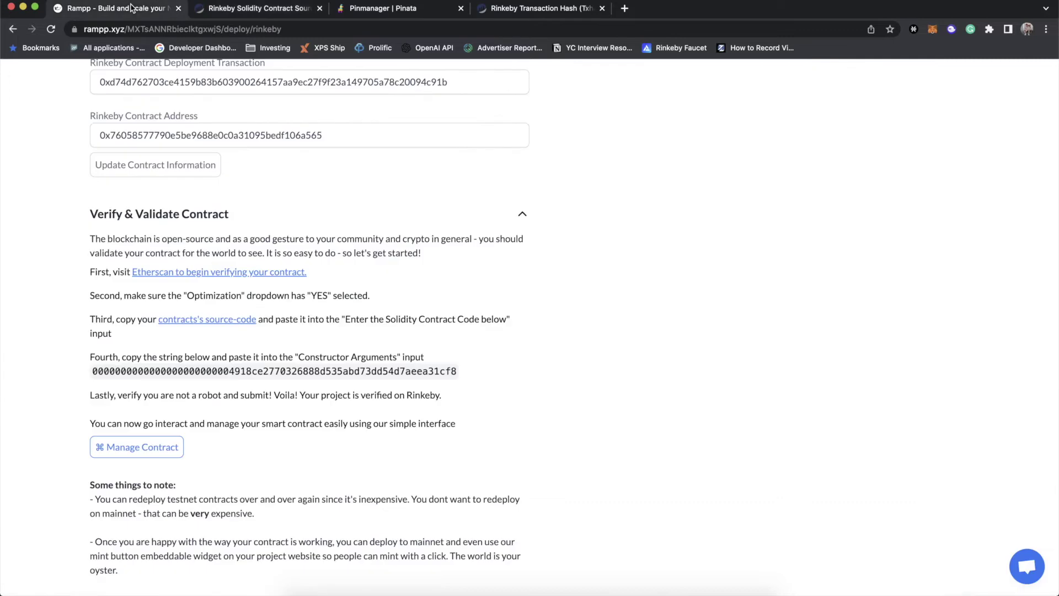
left_click(215, 321, "super")
left_click(380, 10)
key("super+a")
key("super+w")
key("super+v")
scroll(330, 398, "down", 5)
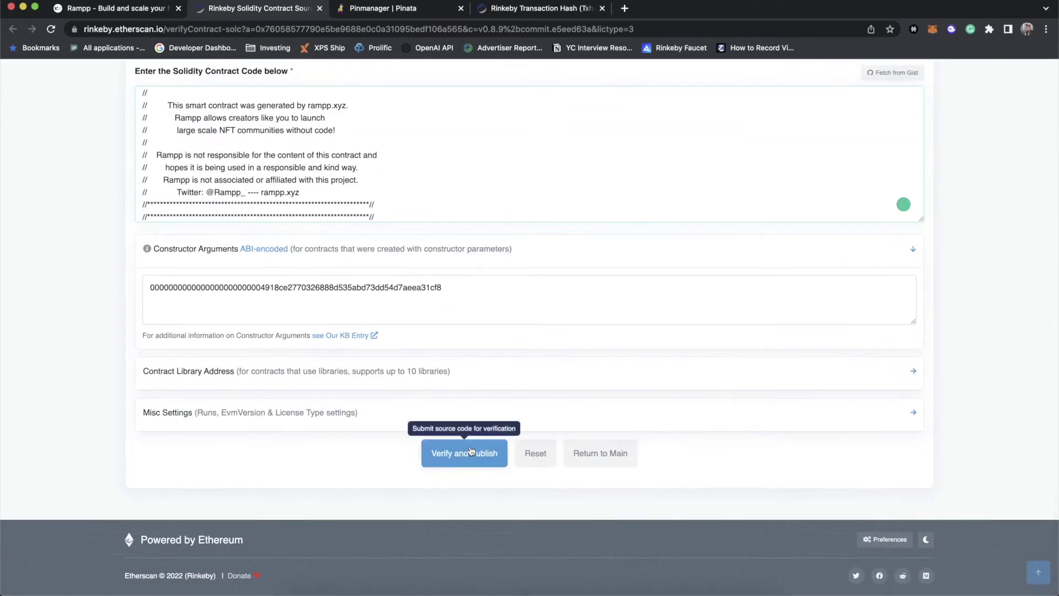
left_click(473, 450)
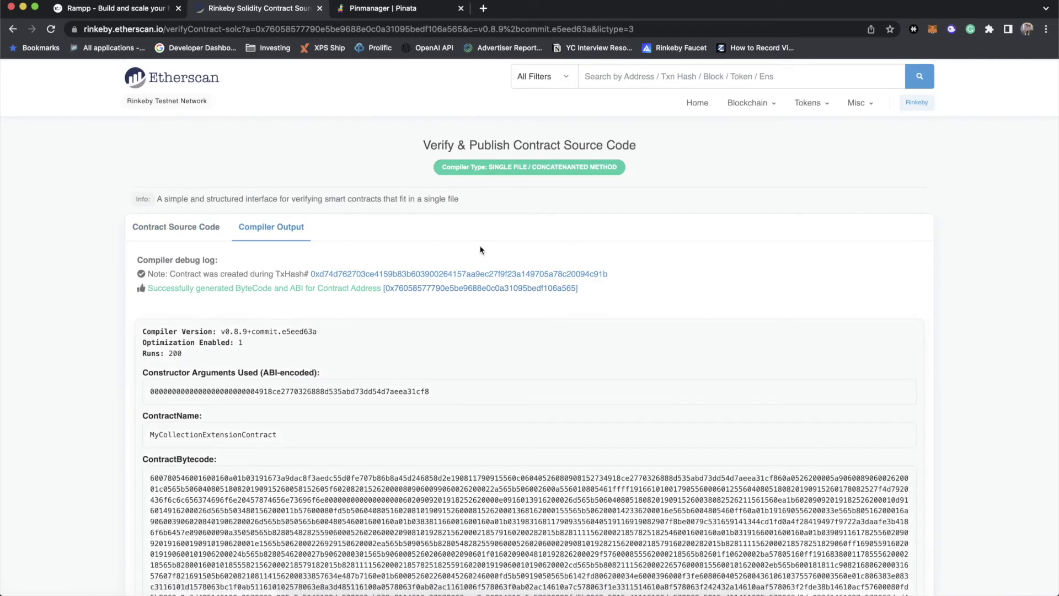
View the verified contract's code and transactions on Etherscan, and close the Etherscan page.
left_click(436, 289)
left_click(220, 262)
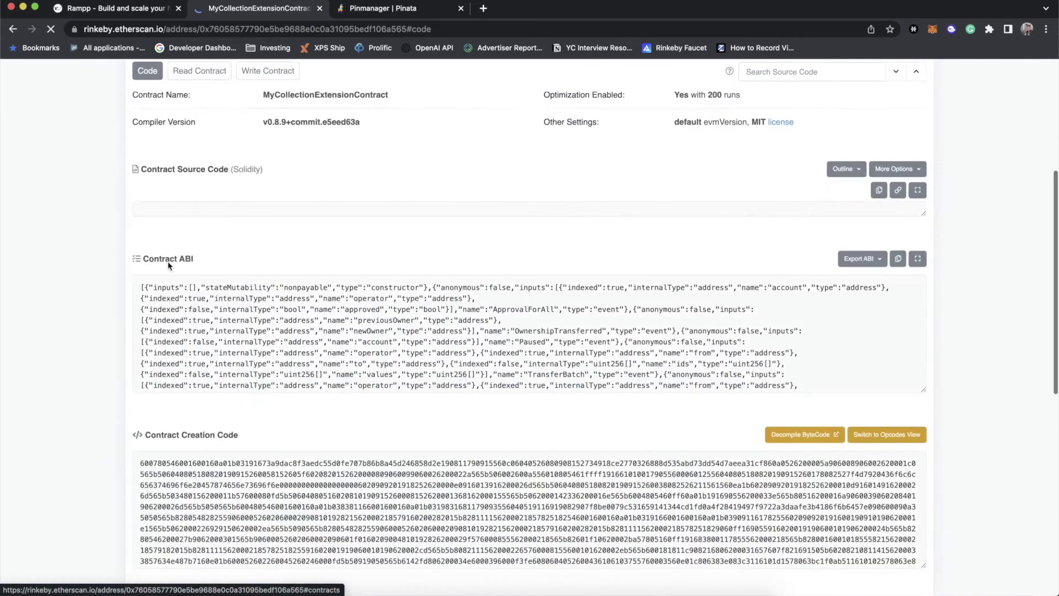
scroll(291, 285, "up", 3)
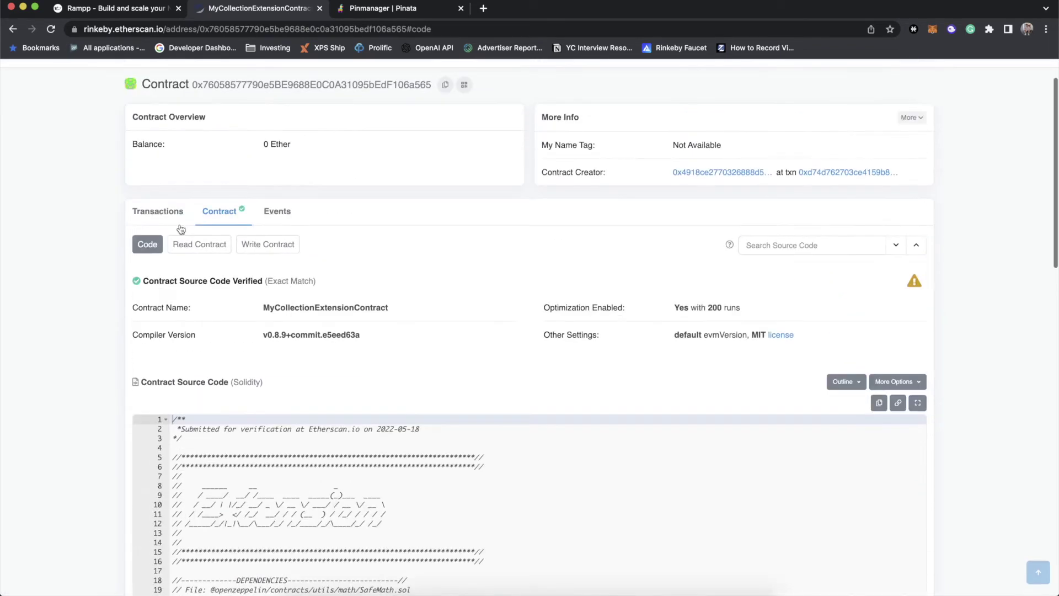
left_click(157, 207)
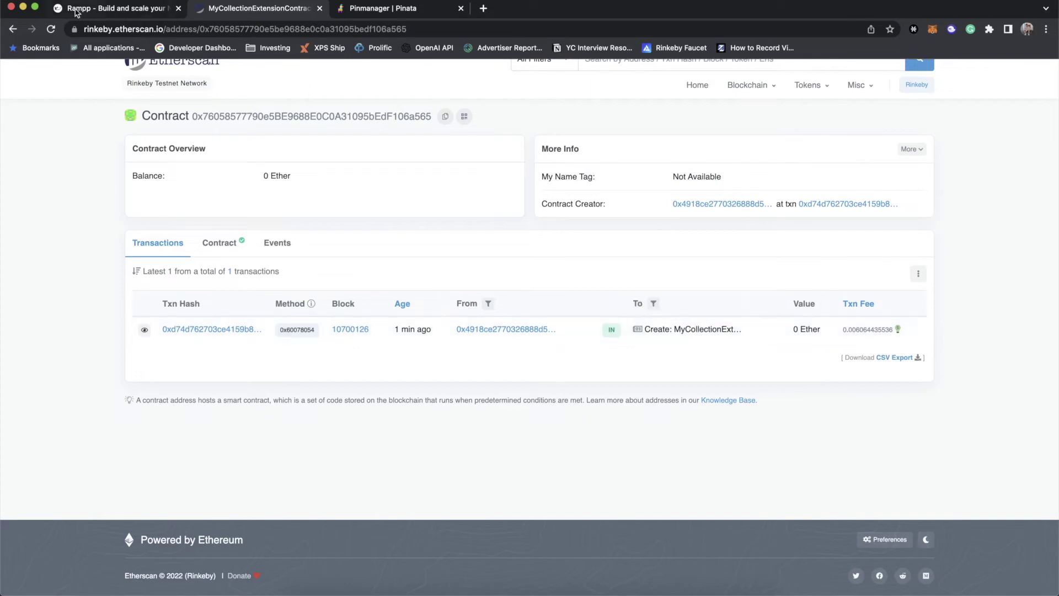
left_click(320, 8)
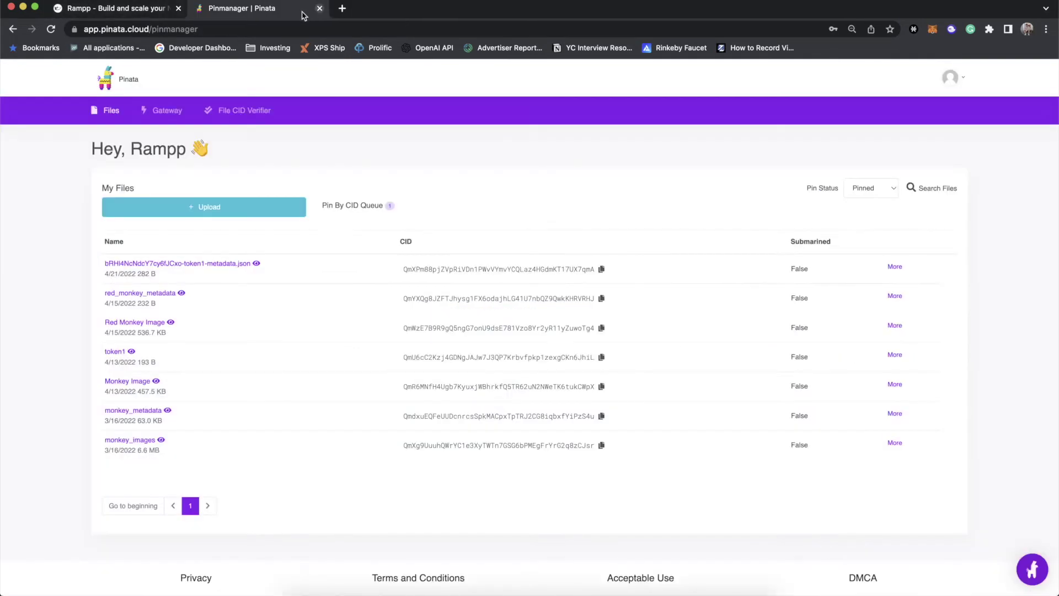
Open the contract's management dashboard in Rampp and look through its contract info, tokens and ETH withdrawal sections.
left_click(124, 12)
left_click(158, 451)
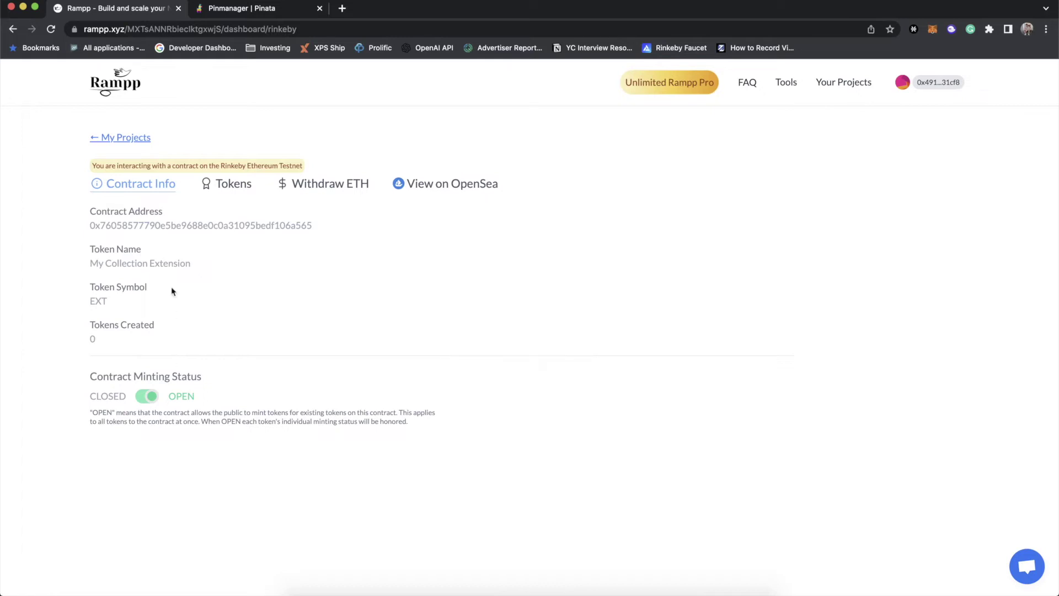
left_click(231, 188)
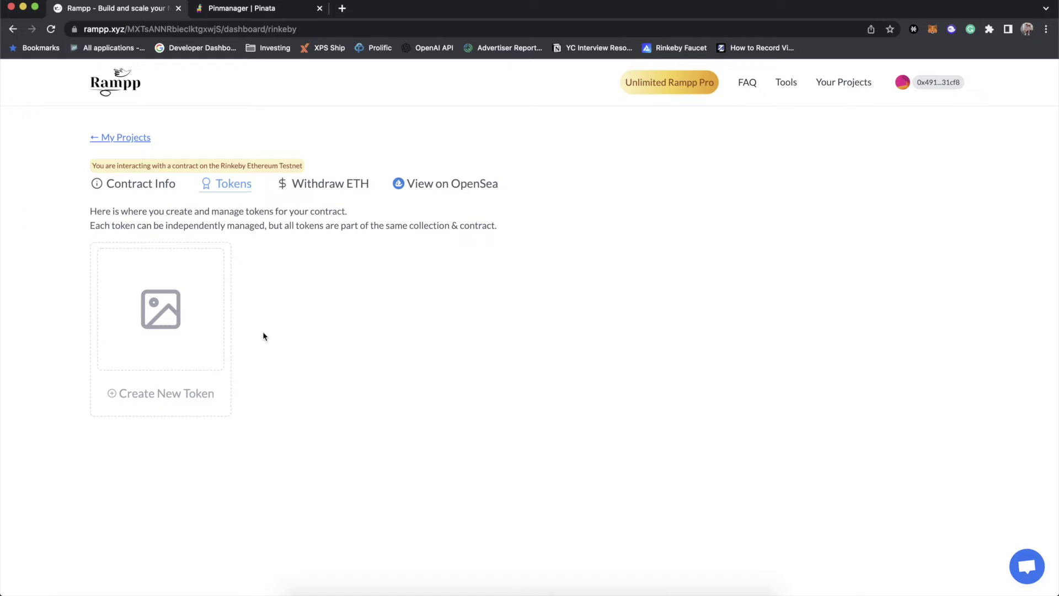
left_click(329, 192)
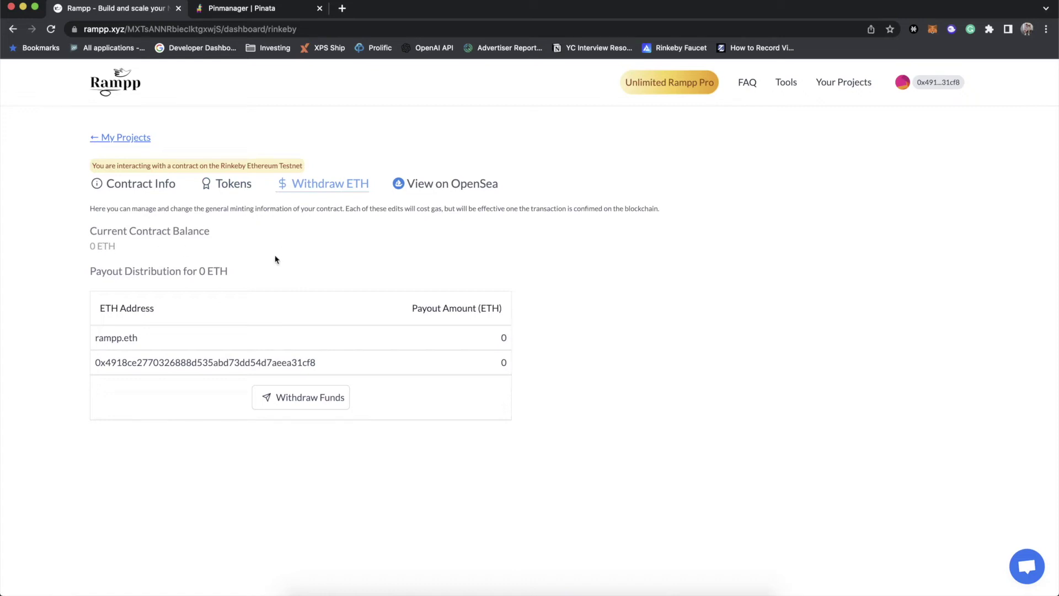
Start a new token named "Rampp Token" with the description "Something cool, looks like the Rampp Logo".
left_click(231, 188)
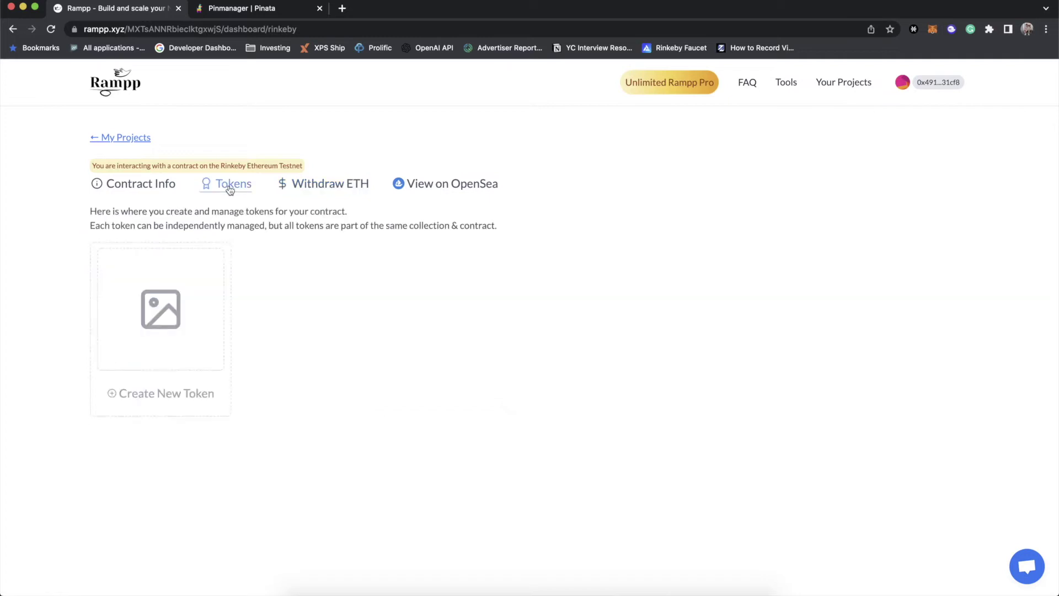
left_click(206, 357)
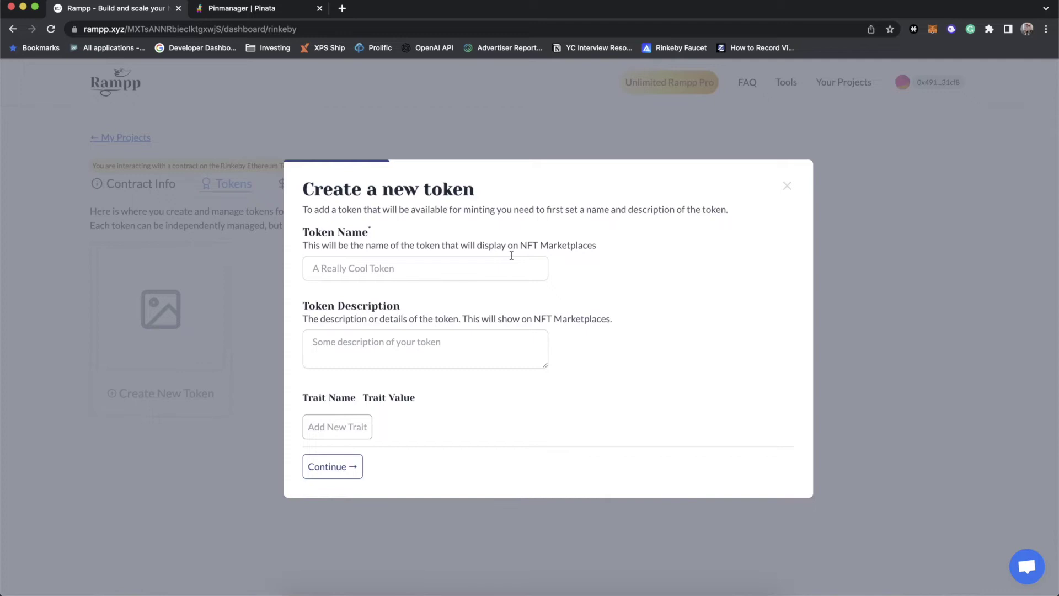
left_click(444, 268)
type("Rampp Token")
left_click(406, 340)
type("Some")
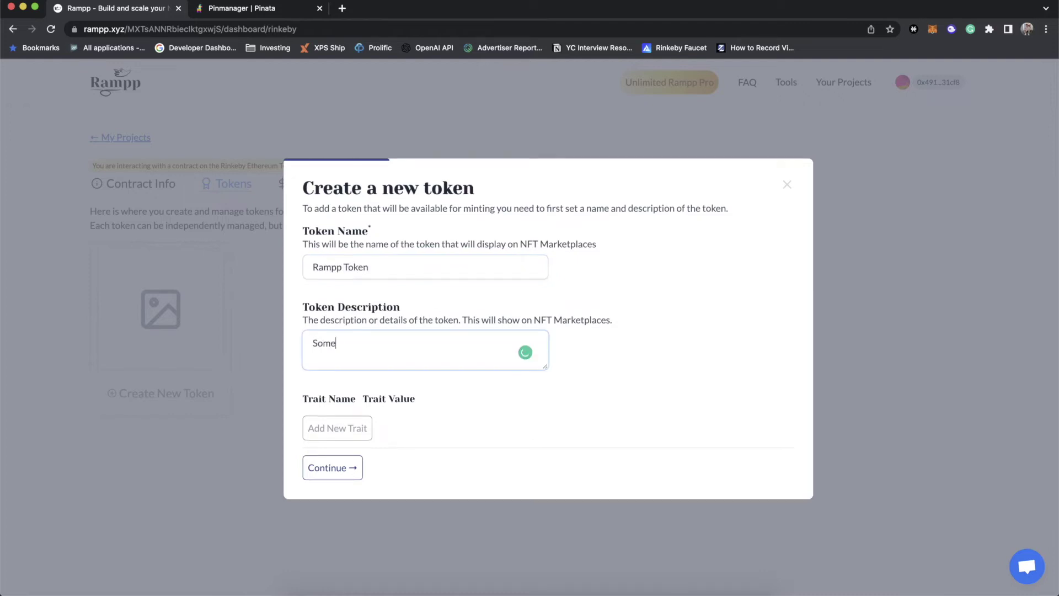
type("thing cool, looks like the Rampp Logo")
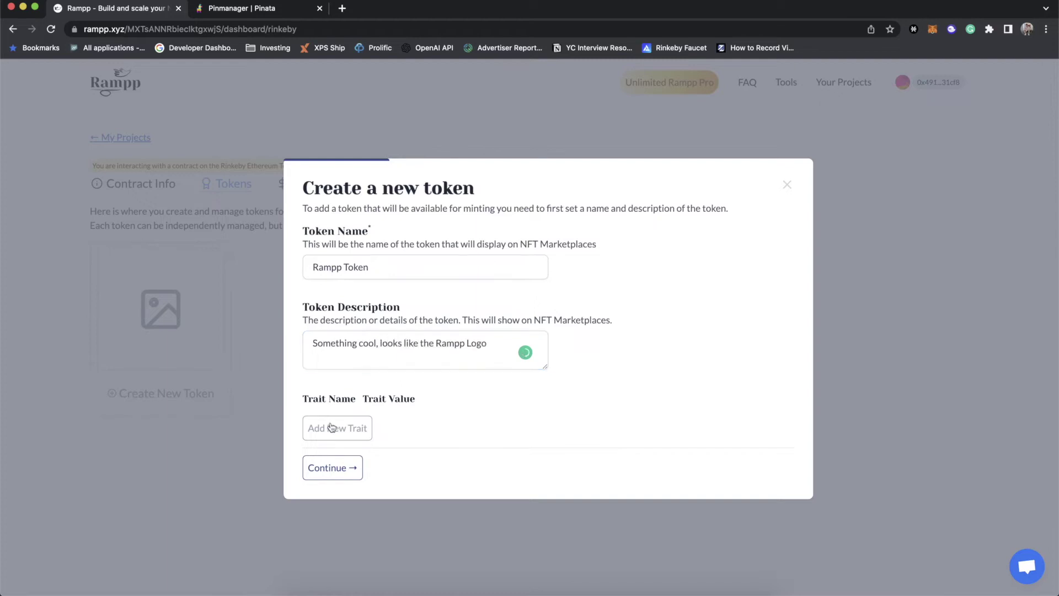
Add a trait named Product with the value Rampp.xyz to the new token.
left_click(334, 428)
left_click(348, 415)
type("Serv")
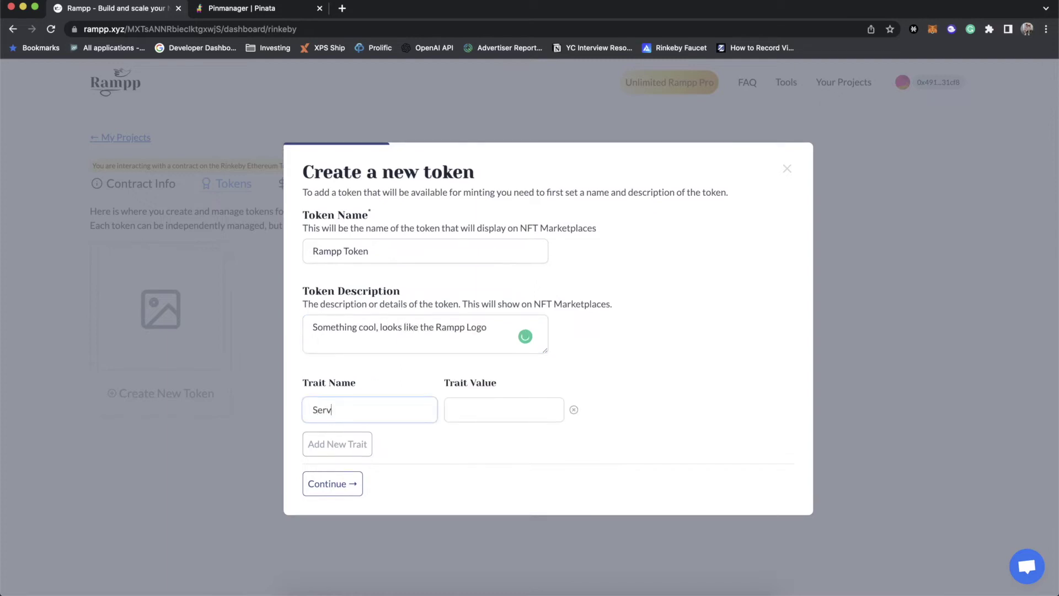
key("BackSpace")
key("BackSpace")
key("BackSpace")
key("BackSpace")
type("Product")
key("Tab")
type("Rampp.xyz")
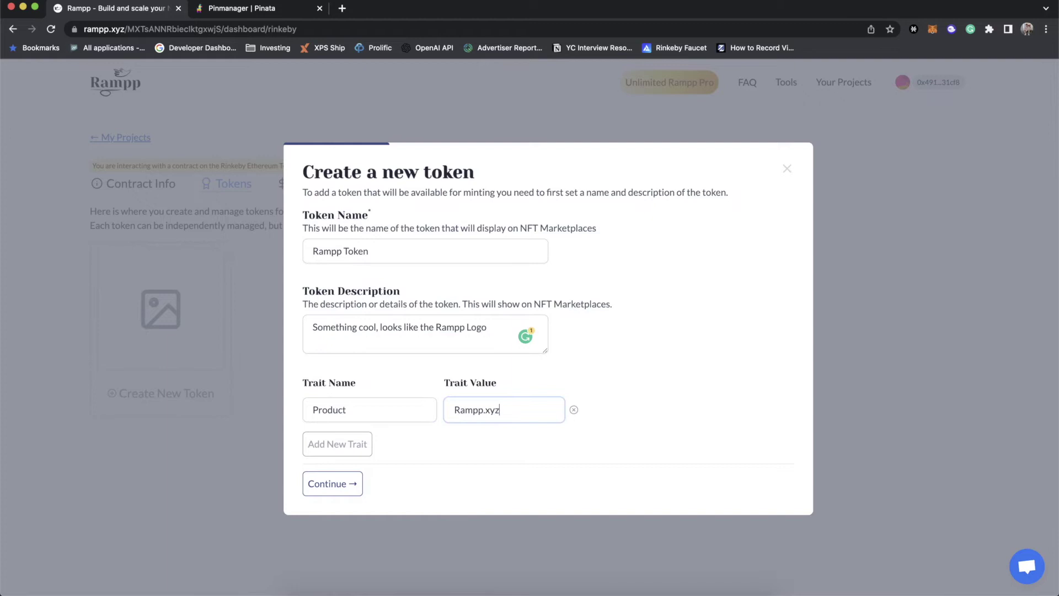
Add a second trait named Status with the value "Pre" and continue to the token's image specification.
left_click(325, 443)
left_click(366, 422)
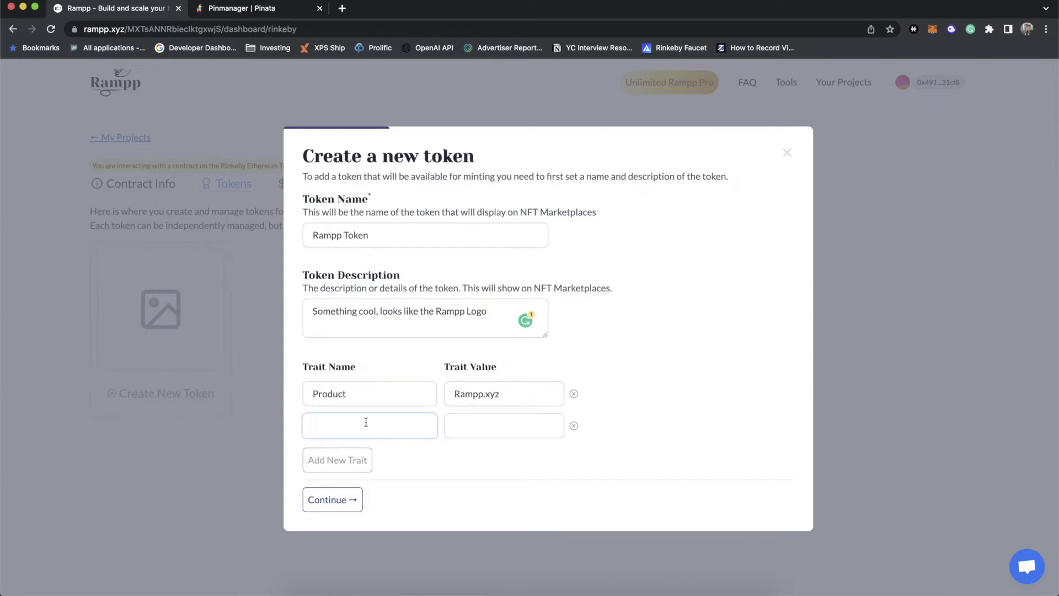
type("Status")
key("Tab")
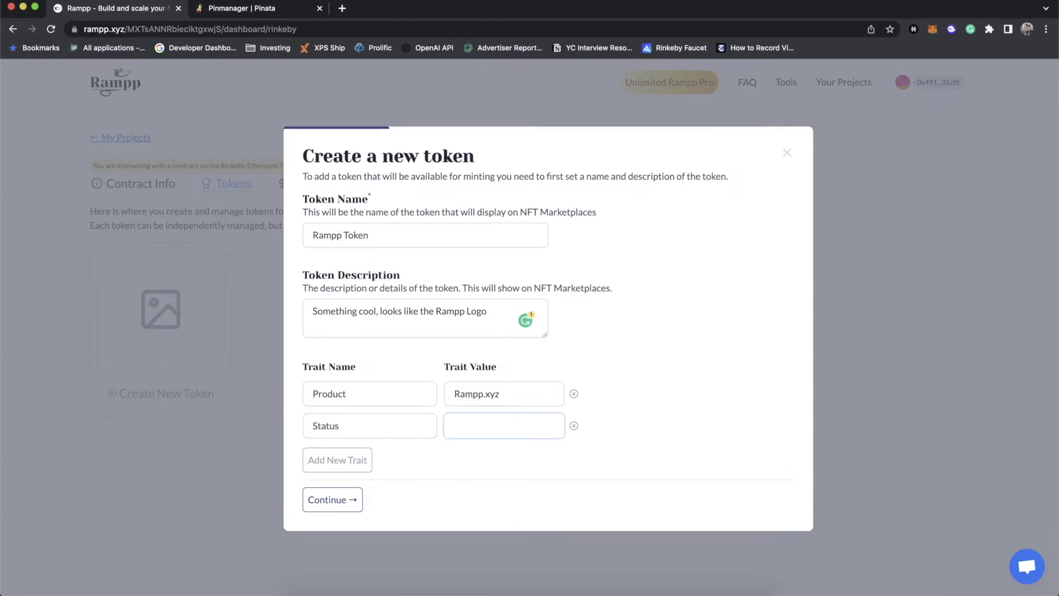
type("Pre")
left_click(435, 444)
left_click(343, 502)
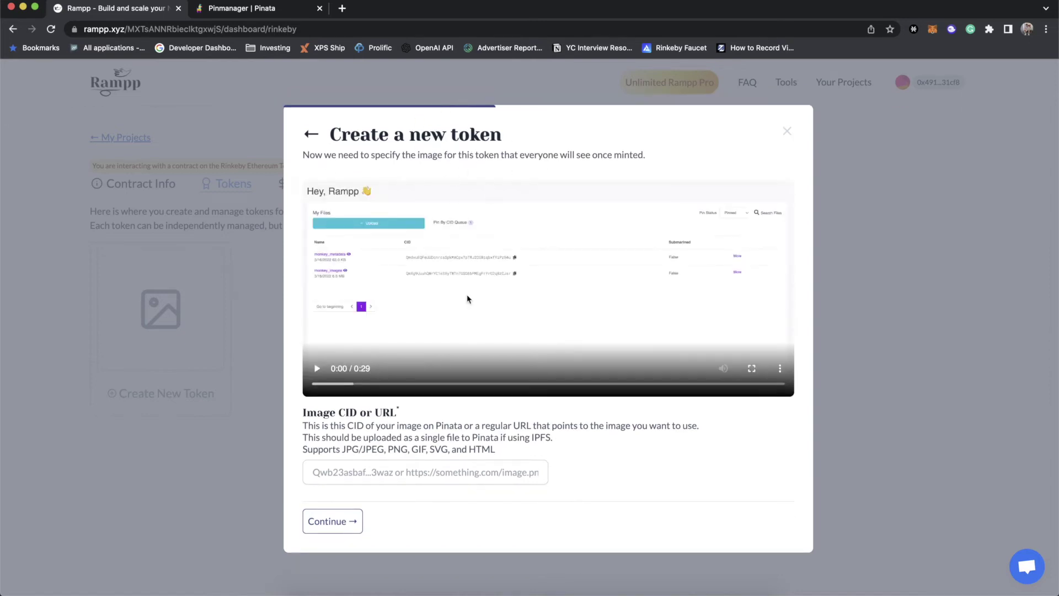
Switch to Pinata and upload the single file Rampp-logo.png from the Desktop, keeping its file name.
left_click(259, 8)
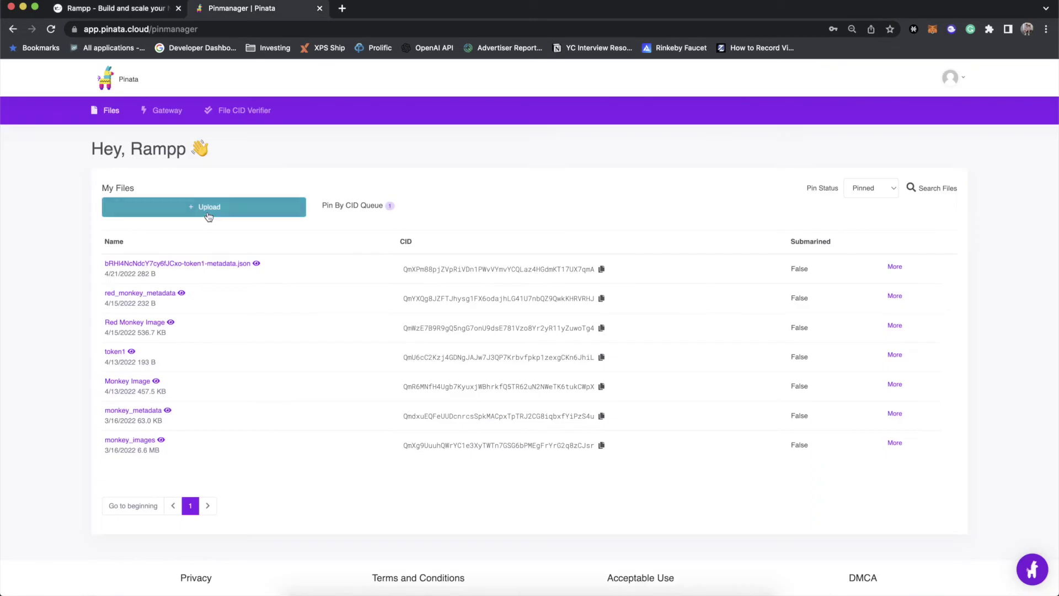
left_click(231, 213)
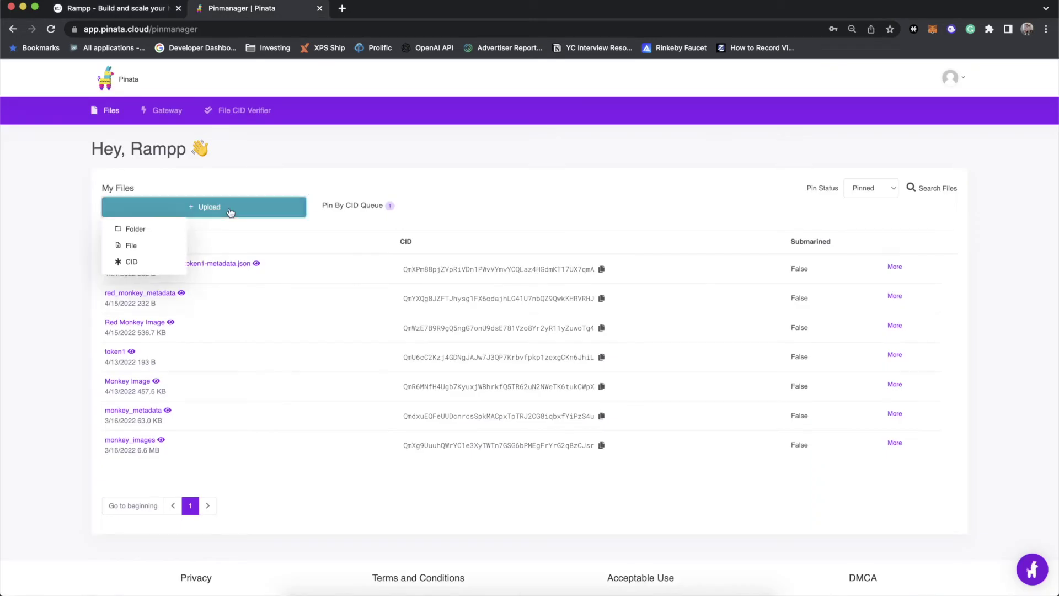
left_click(131, 246)
left_click(541, 381)
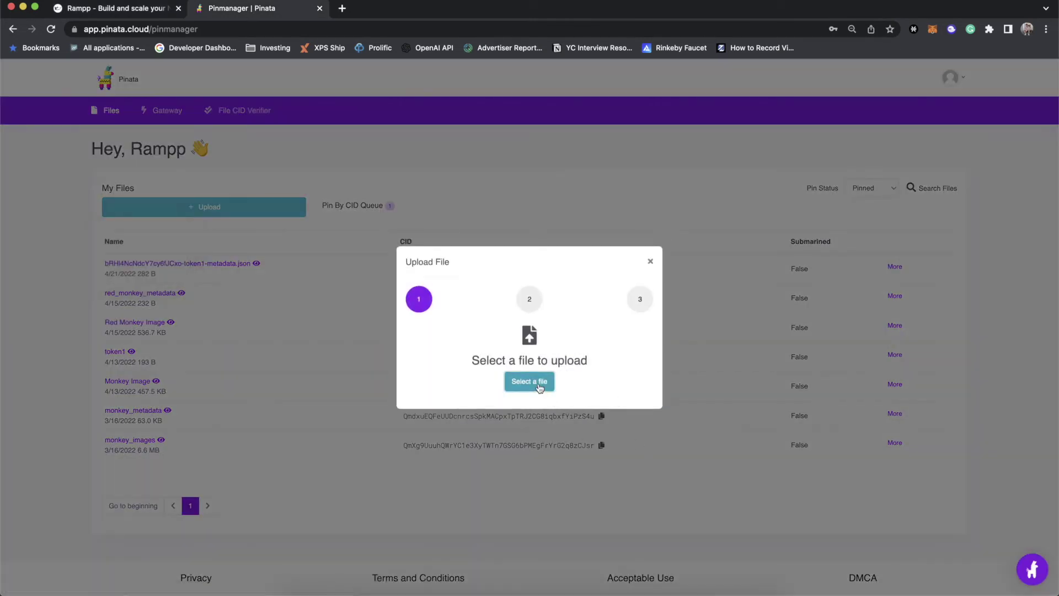
left_click(407, 149)
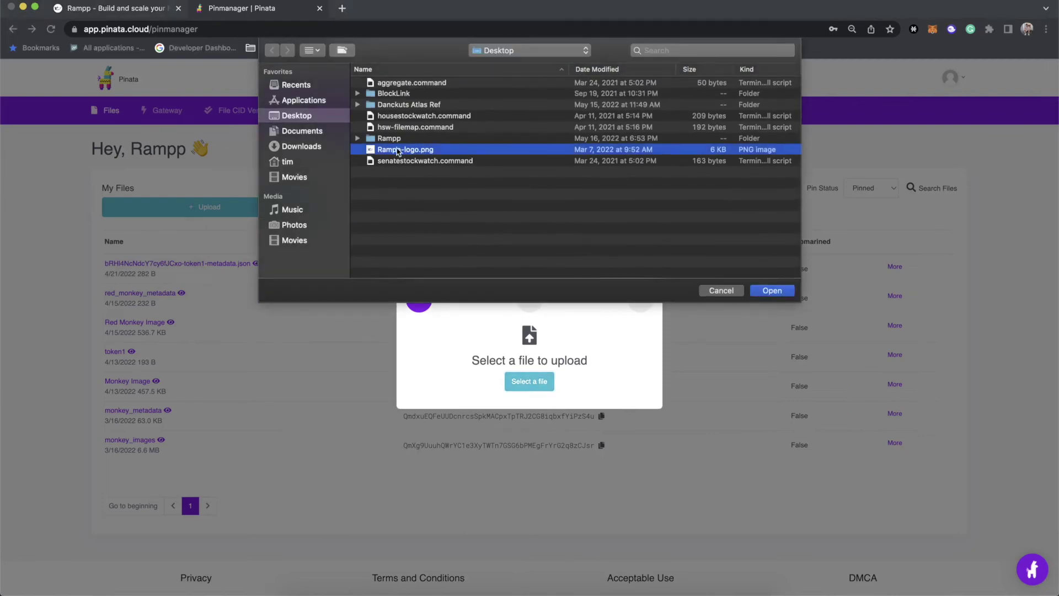
double_click(408, 149)
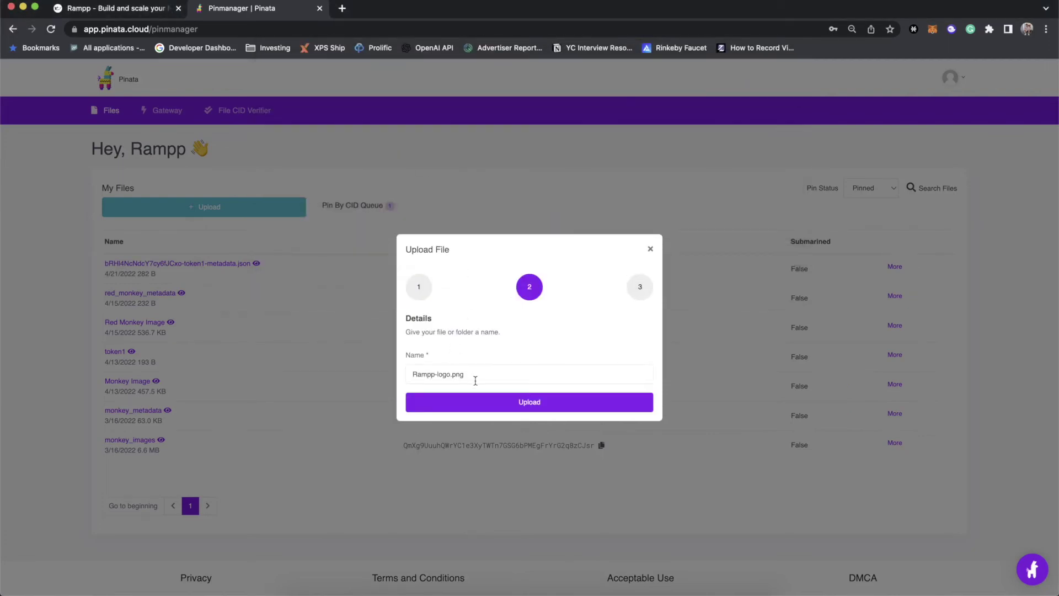
left_click(529, 407)
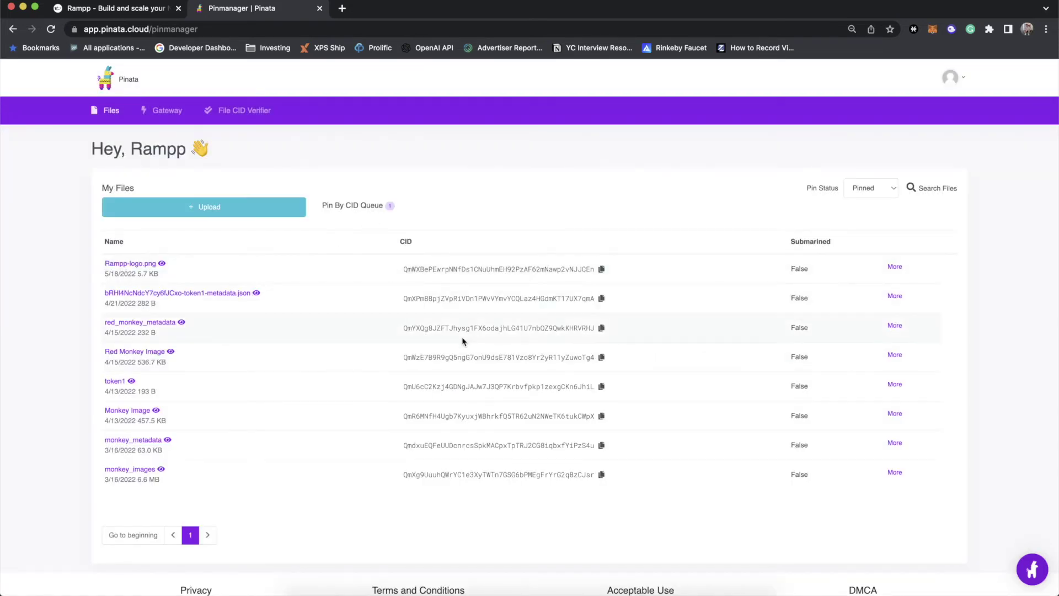
Preview the uploaded Rampp-logo.png through the Pinata gateway and close the preview.
left_click(145, 264)
left_click(402, 12)
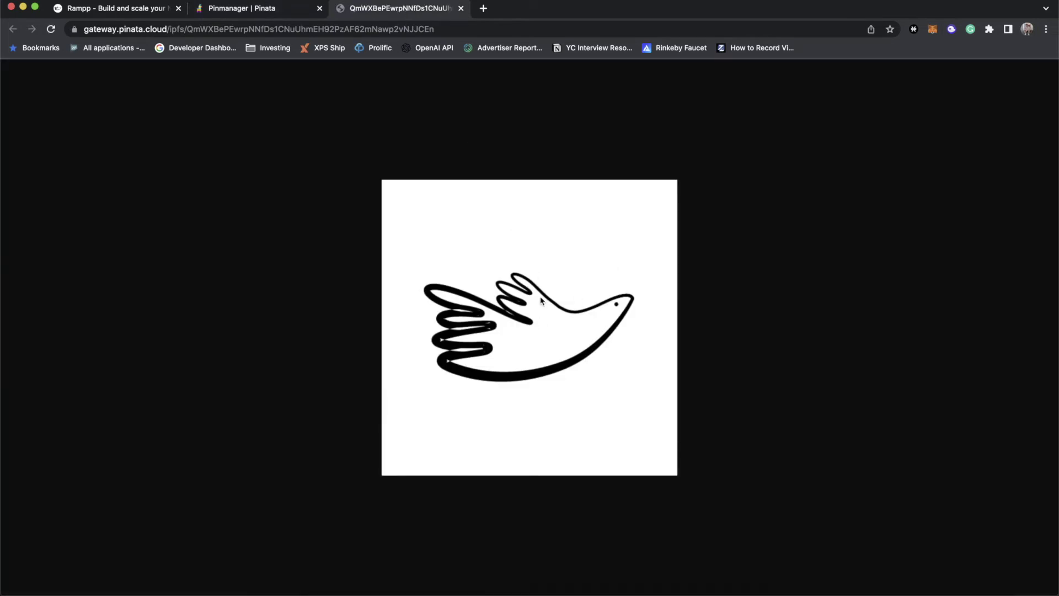
key("super+w")
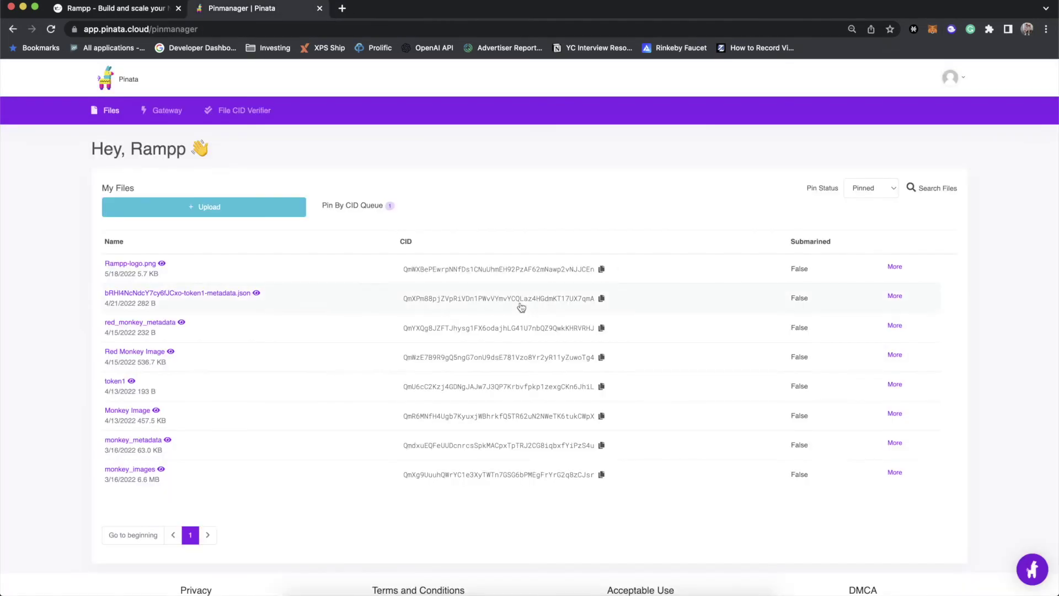
Copy the CID of Rampp-logo.png from Pinata into the Rampp token's image field, and download the token's metadata file.
left_click(602, 269)
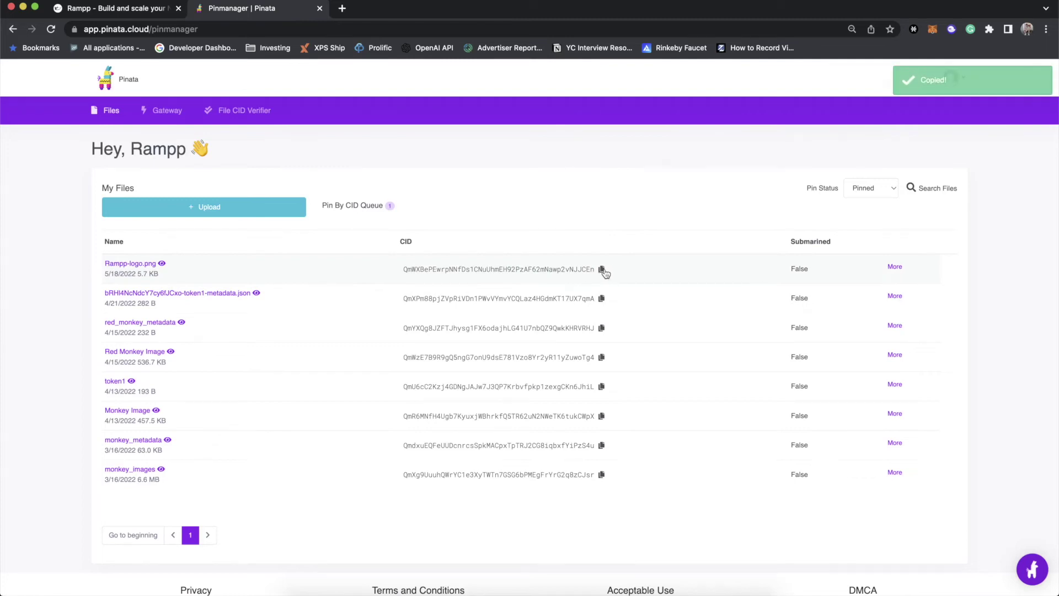
left_click(128, 12)
left_click(343, 471)
key("super+v")
left_click(348, 530)
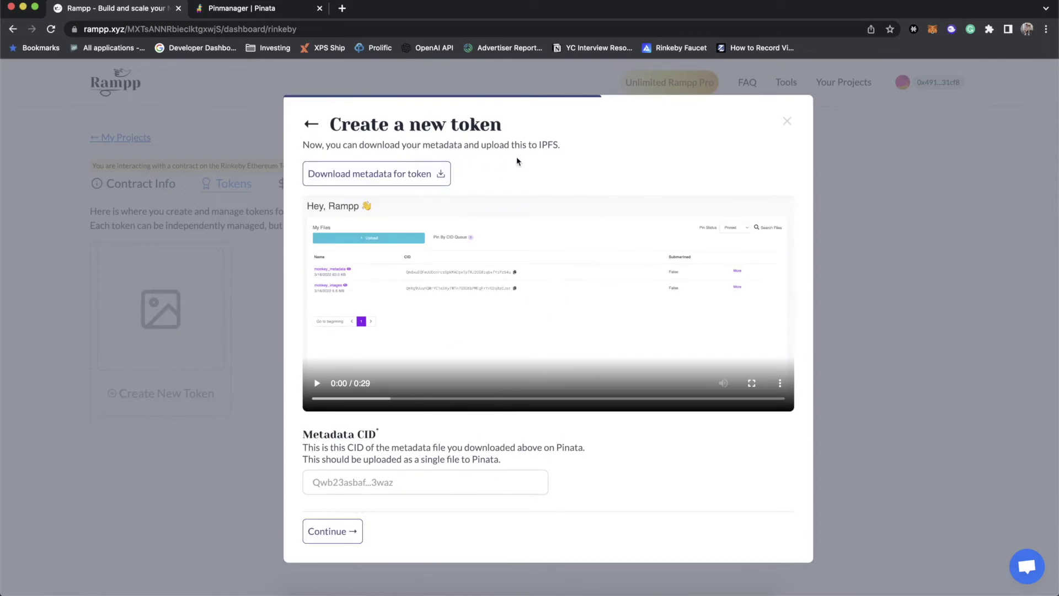
left_click(416, 175)
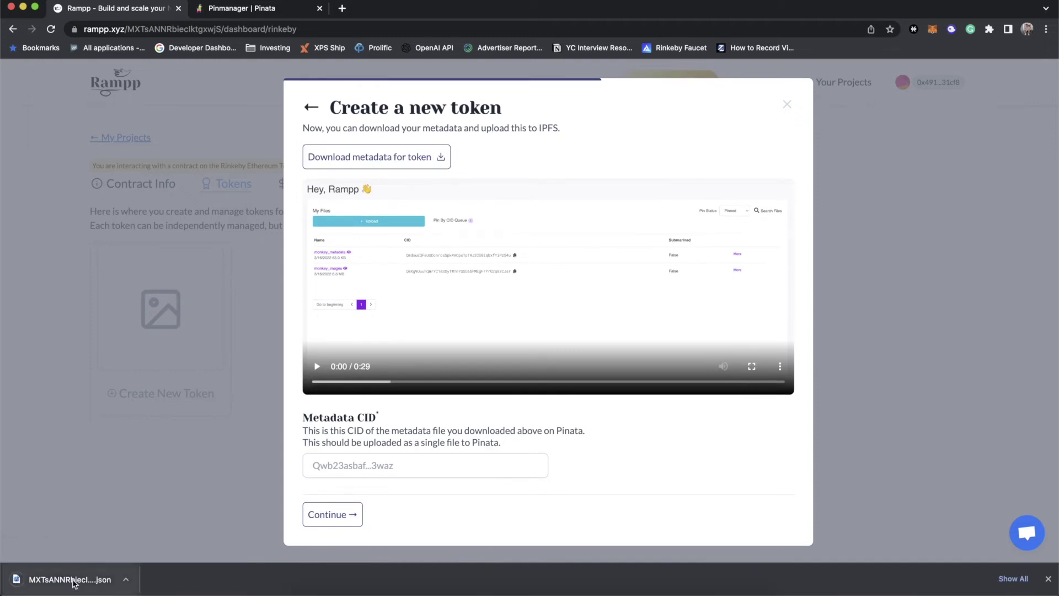
Open the downloaded token metadata file, examine its name, description, attributes and image entries, and close it.
left_click(71, 580)
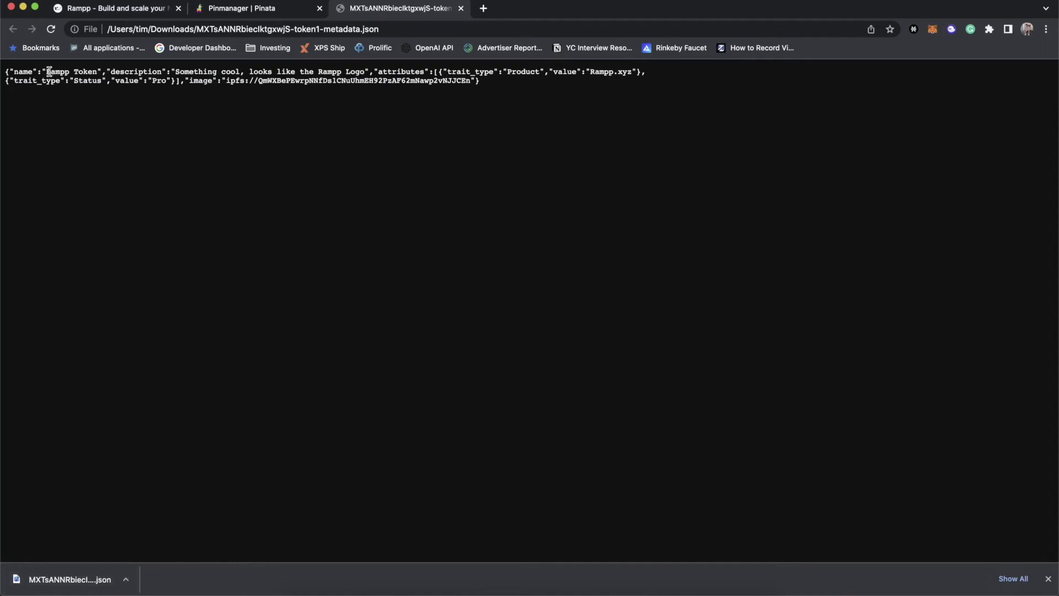
left_click_drag(48, 72, 97, 71)
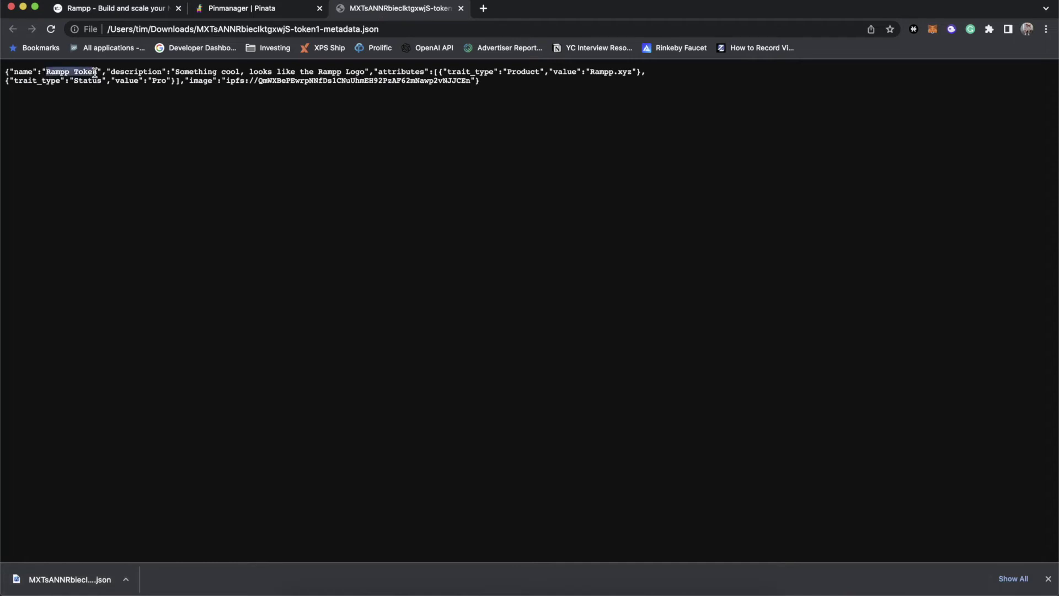
double_click(126, 72)
double_click(402, 72)
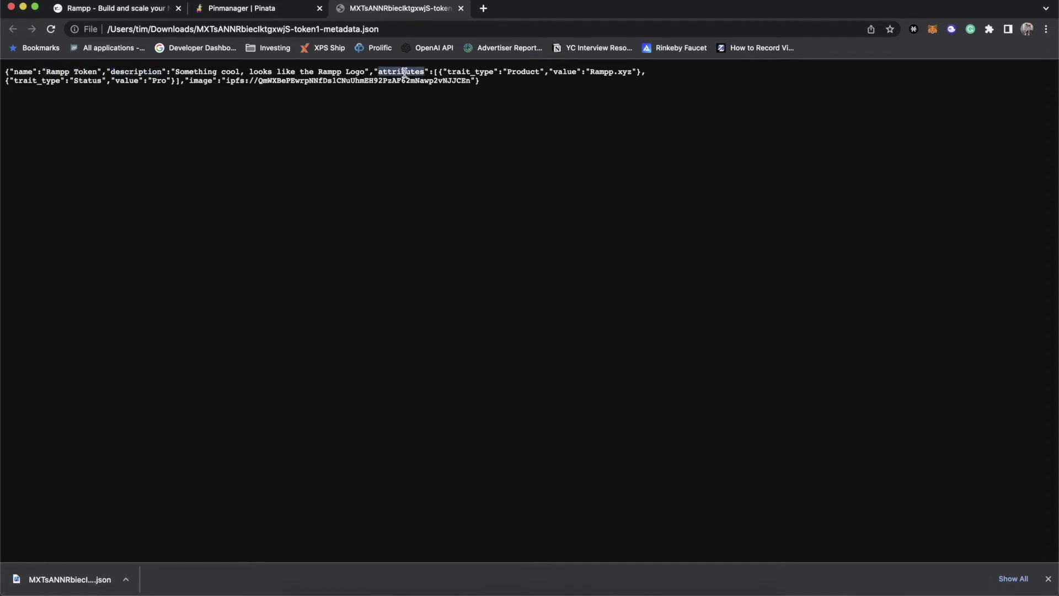
double_click(202, 80)
double_click(382, 81)
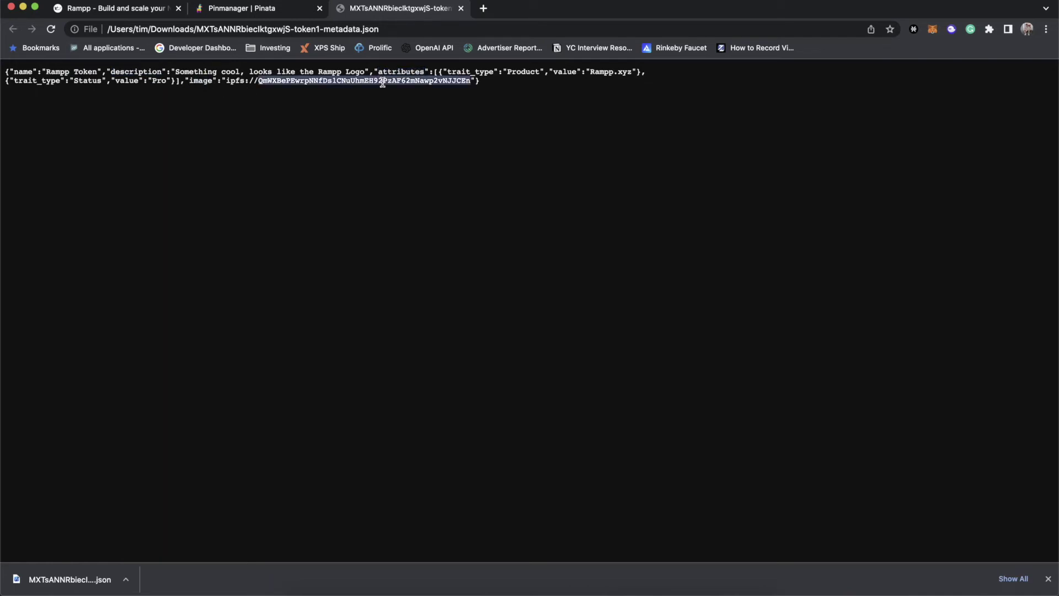
key("super+w")
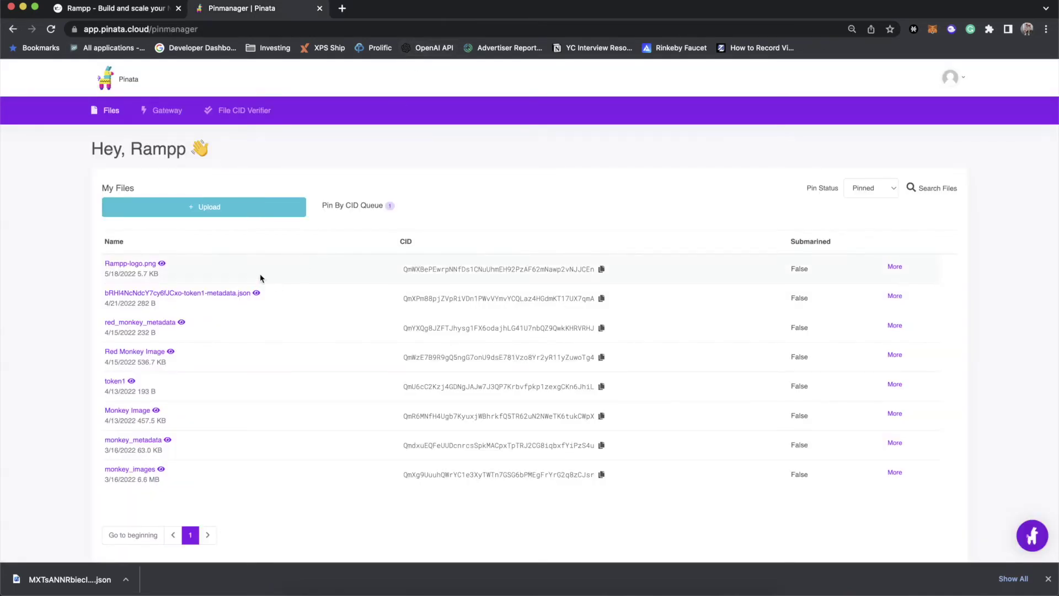
Start a single-file upload in Pinata and choose the downloaded token1 metadata JSON file.
left_click(219, 208)
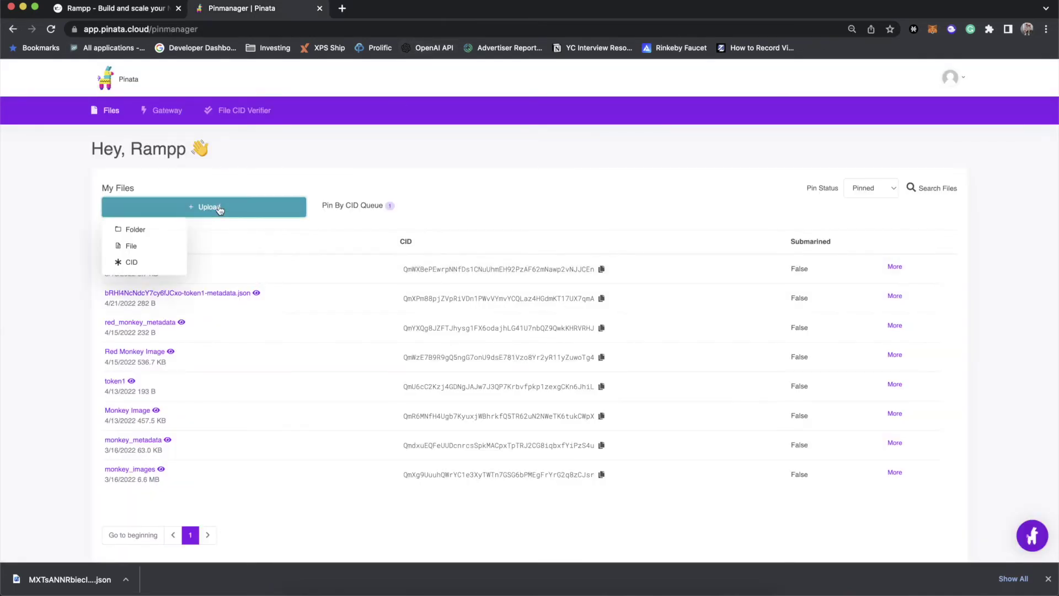
left_click(131, 245)
left_click_drag(69, 579, 524, 378)
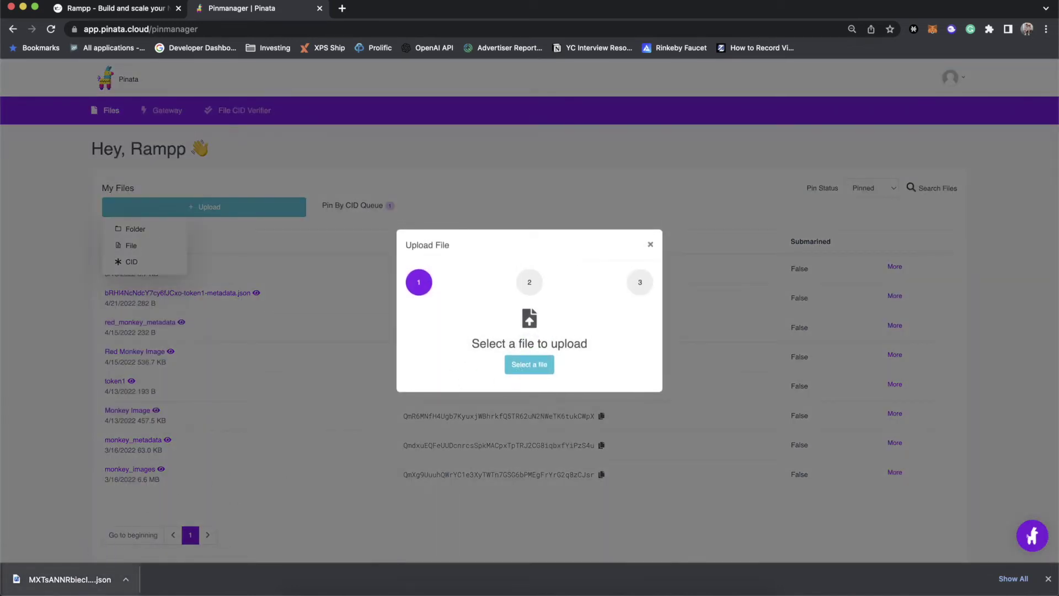
left_click(530, 364)
double_click(420, 139)
Name the metadata file Rampp-token-json and upload it to Pinata.
triple_click(451, 353)
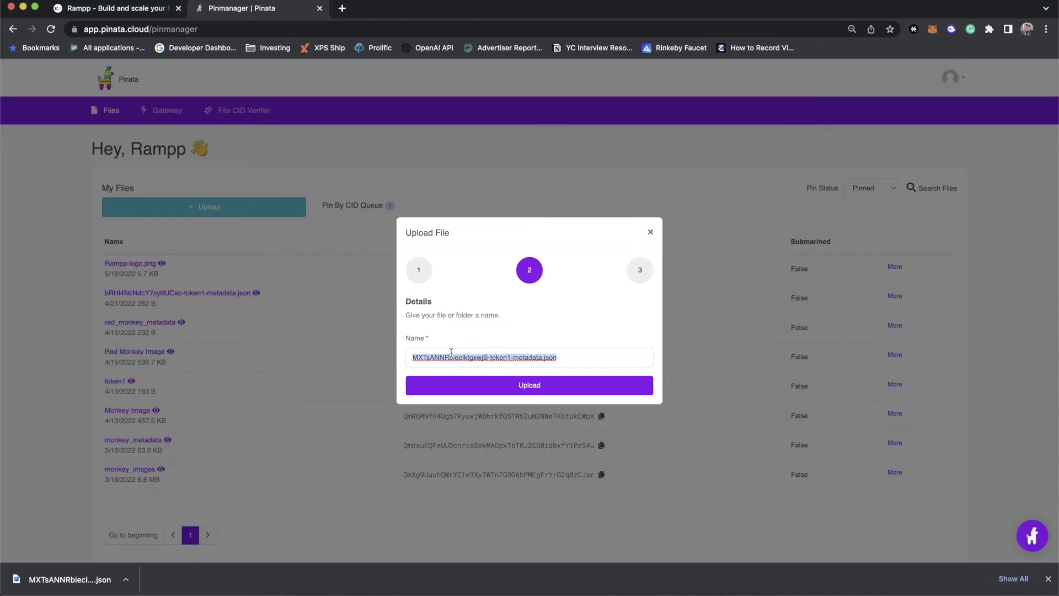
type("Rammp-token-")
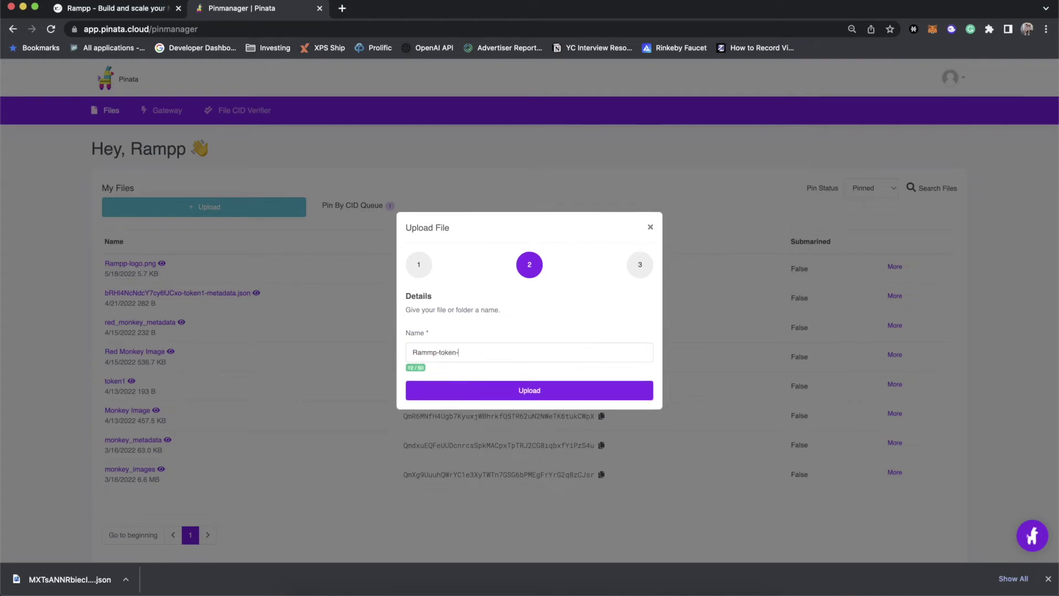
type("json")
left_click(433, 353)
key("BackSpace")
type("p")
left_click(483, 393)
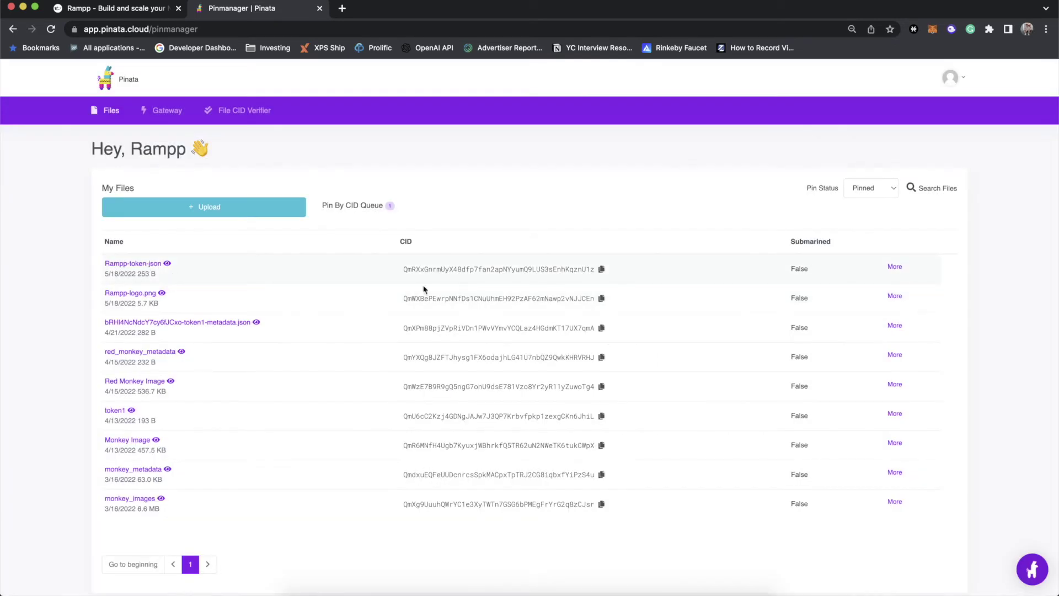
Copy the CID of Rampp-token-json from Pinata into Rampp's Metadata CID field and continue to the token settings.
left_click(601, 269)
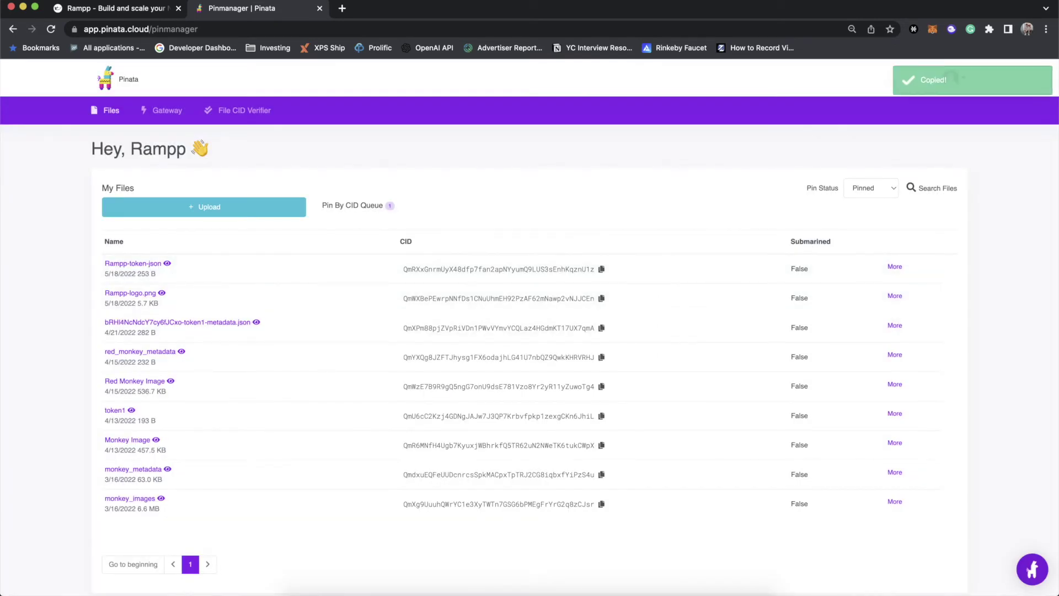
left_click(76, 10)
left_click(334, 490)
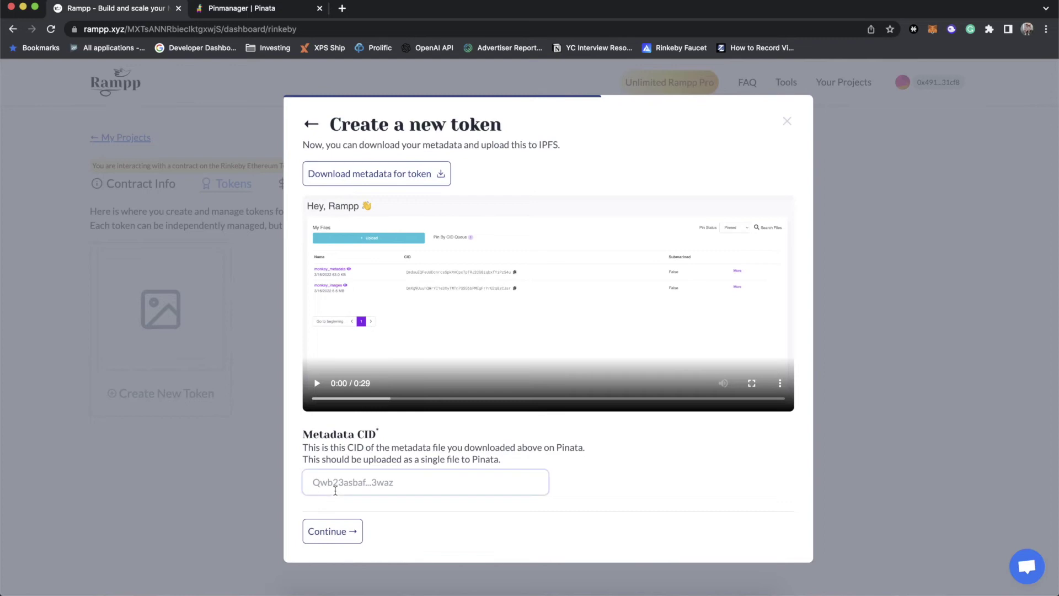
key("ctrl+v")
left_click(333, 531)
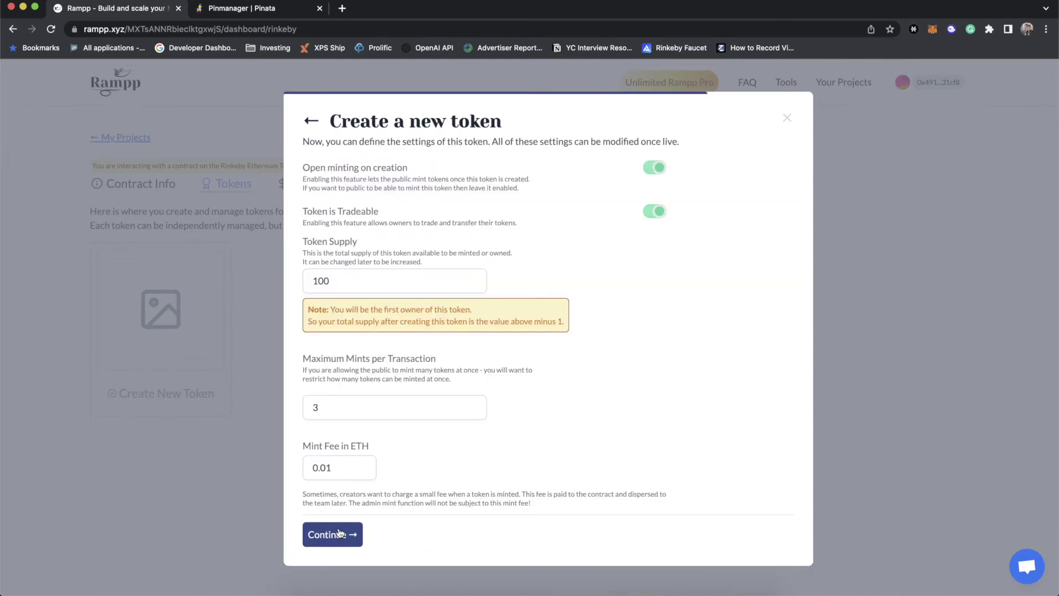
Disable open minting on creation and set the token supply to 101.
left_click(660, 168)
left_click(343, 281)
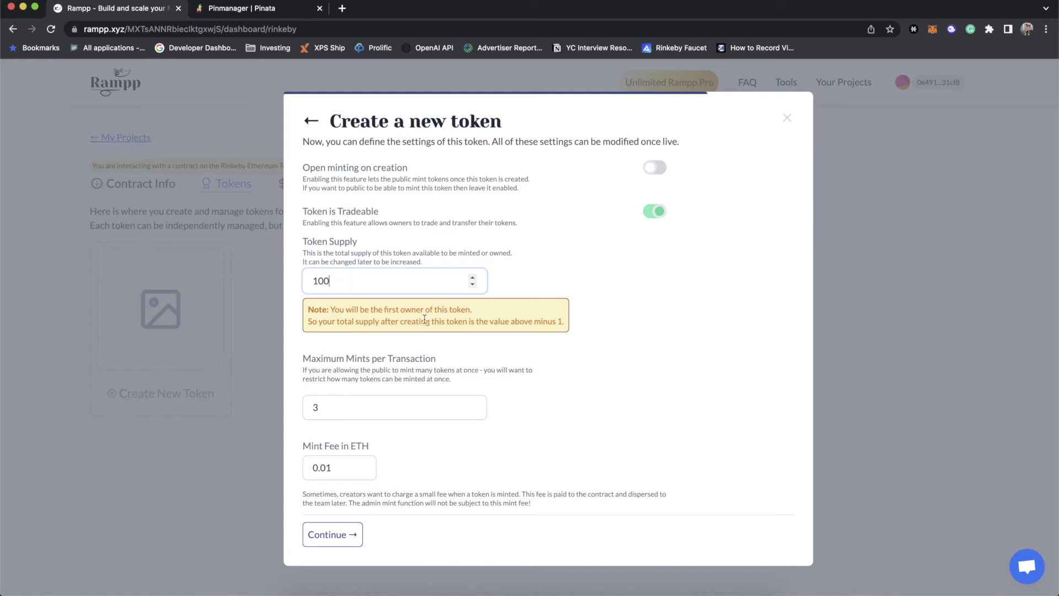
key("BackSpace")
type("1")
left_click(345, 368)
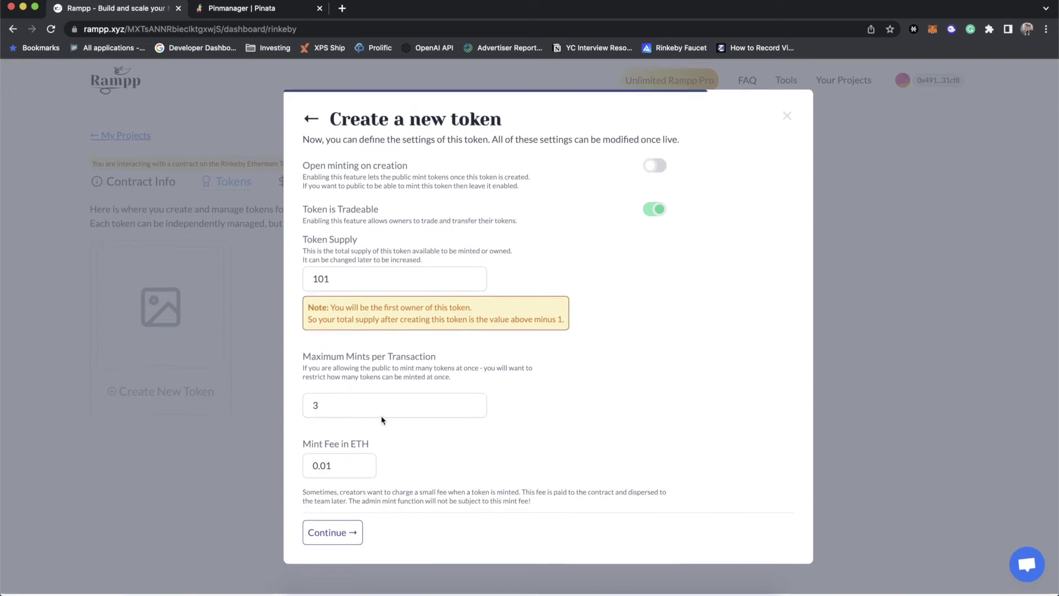
Set the mint fee to 0.00 ETH and continue to the token summary.
left_click(341, 472)
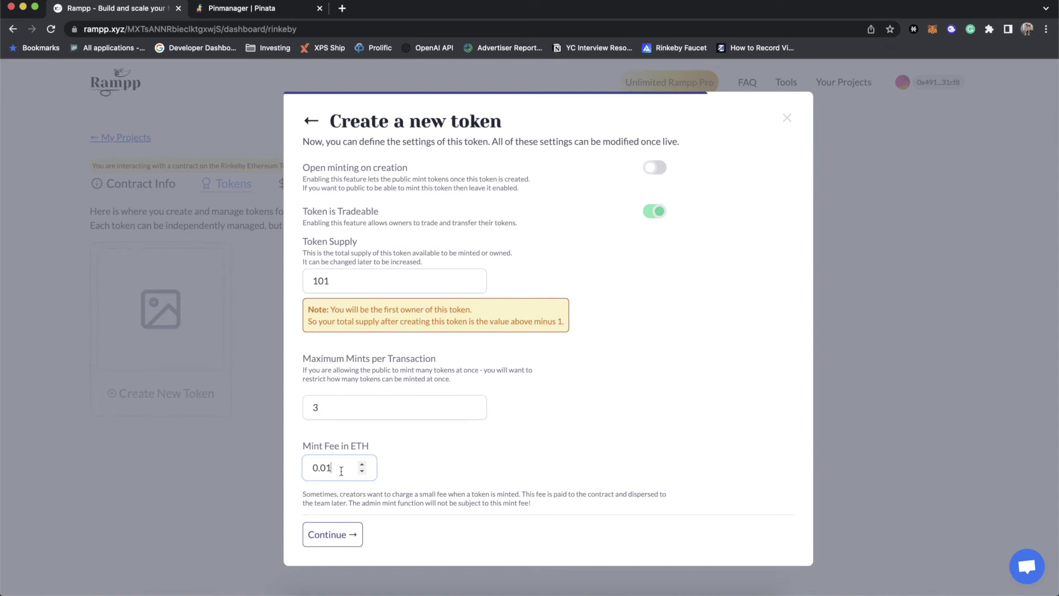
key("BackSpace")
type("099999")
key("BackSpace")
key("BackSpace")
key("BackSpace")
key("BackSpace")
key("BackSpace")
left_click(409, 473)
left_click(338, 469)
key("BackSpace")
type("1")
key("BackSpace")
type("0")
left_click(433, 472)
left_click(329, 535)
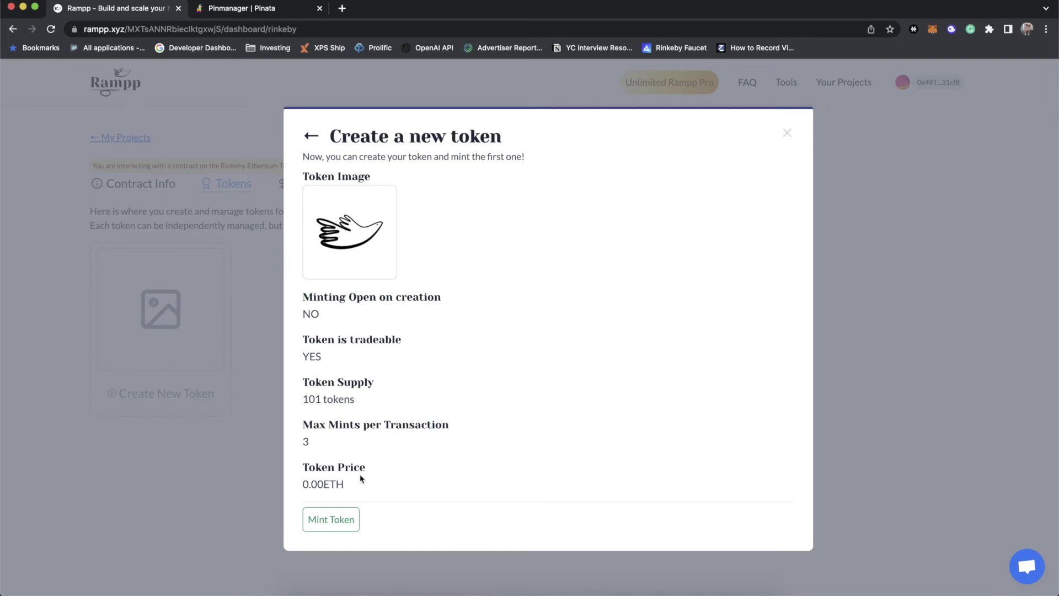
Mint the token, accept that minting is irreversible, and confirm the transaction in MetaMask.
left_click(339, 526)
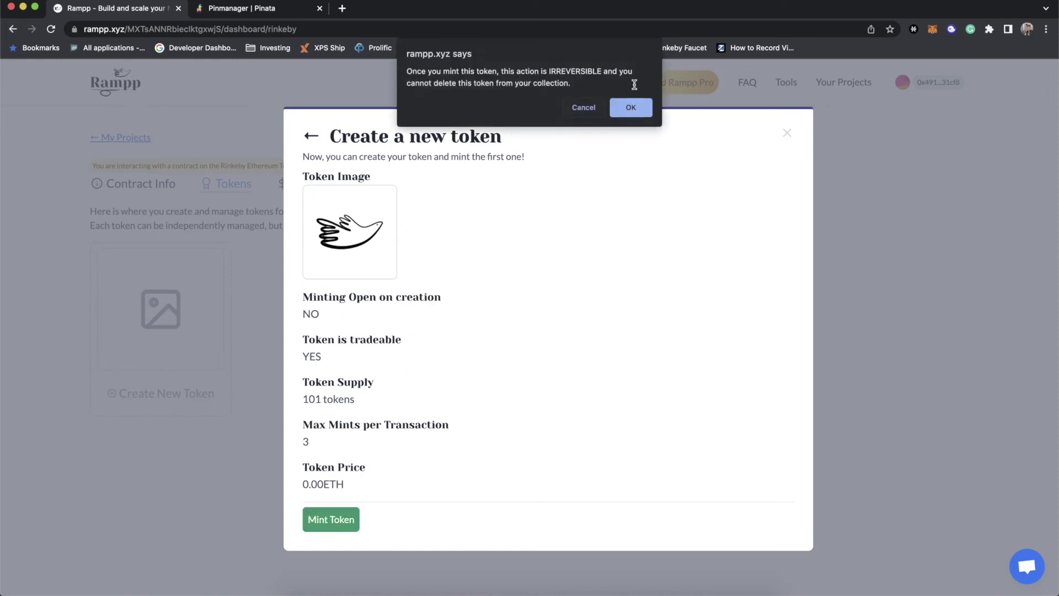
left_click(632, 112)
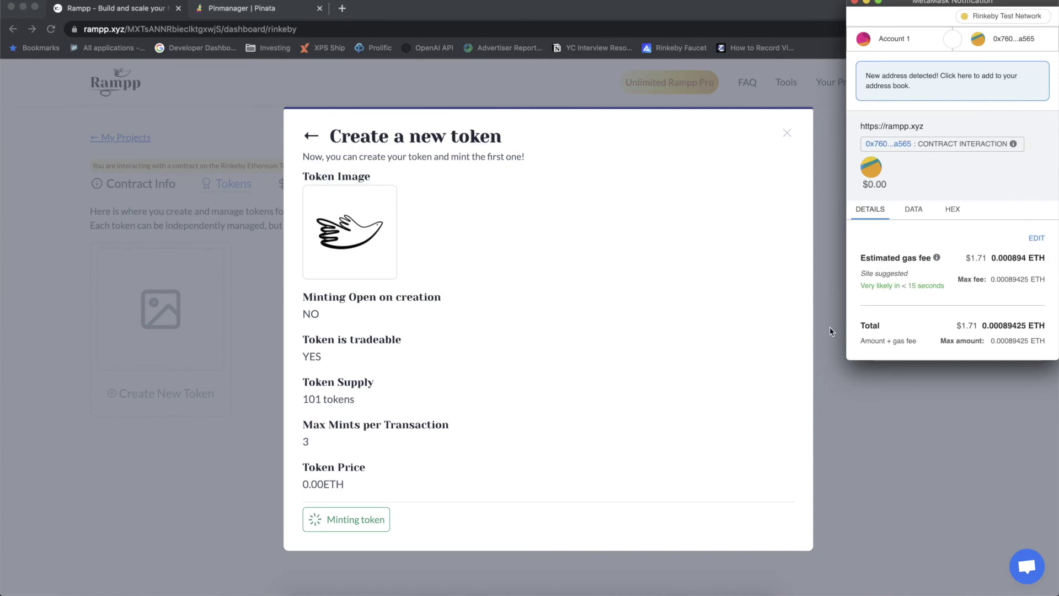
scroll(962, 306, "down", 2)
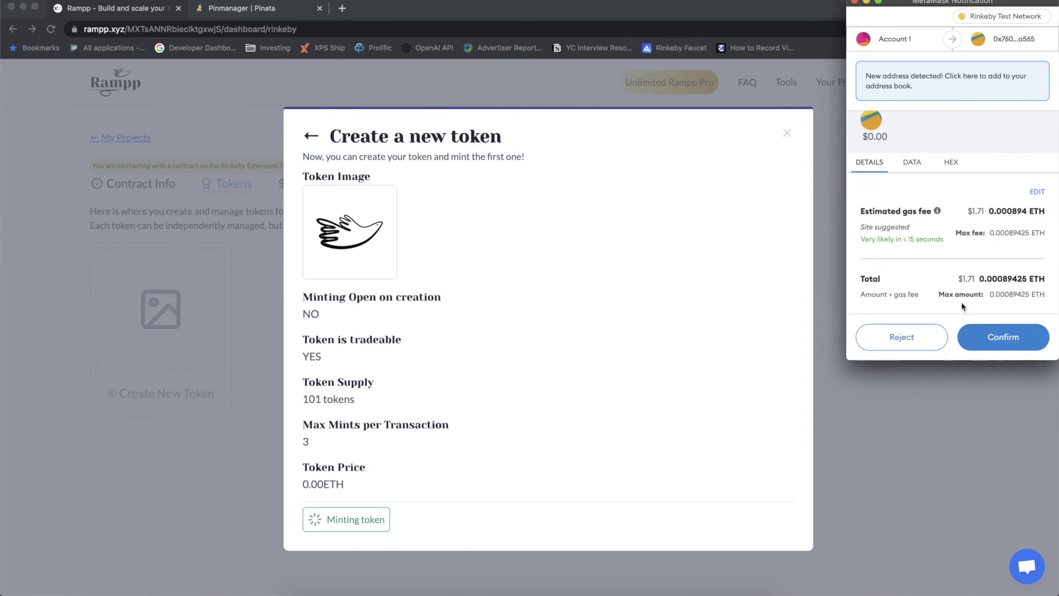
left_click(1013, 343)
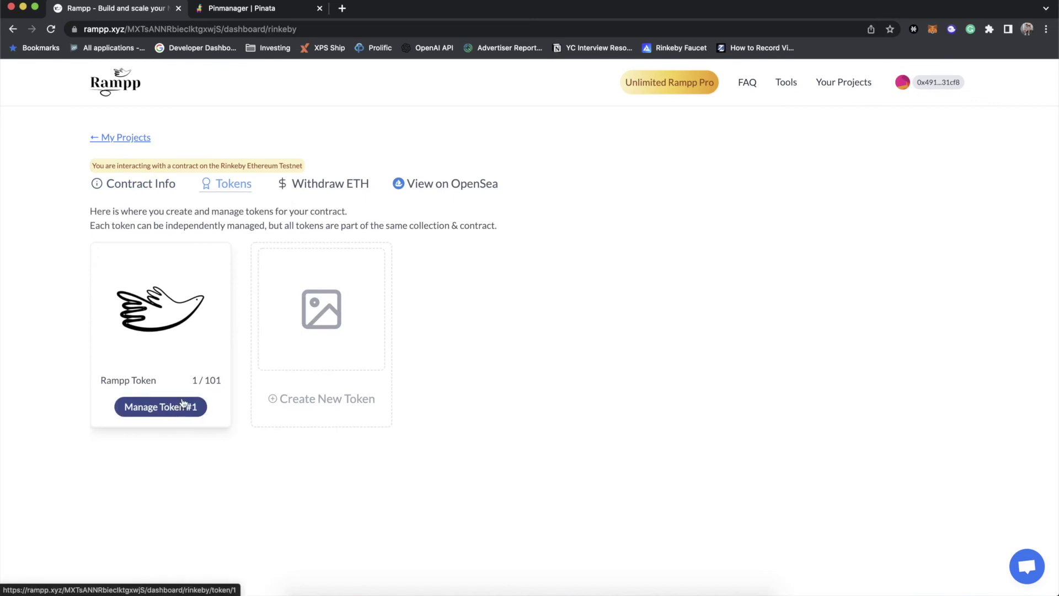
Open the management page of the new Rampp Token and examine its details, minting status, allowlist and tradeable settings.
left_click(176, 411)
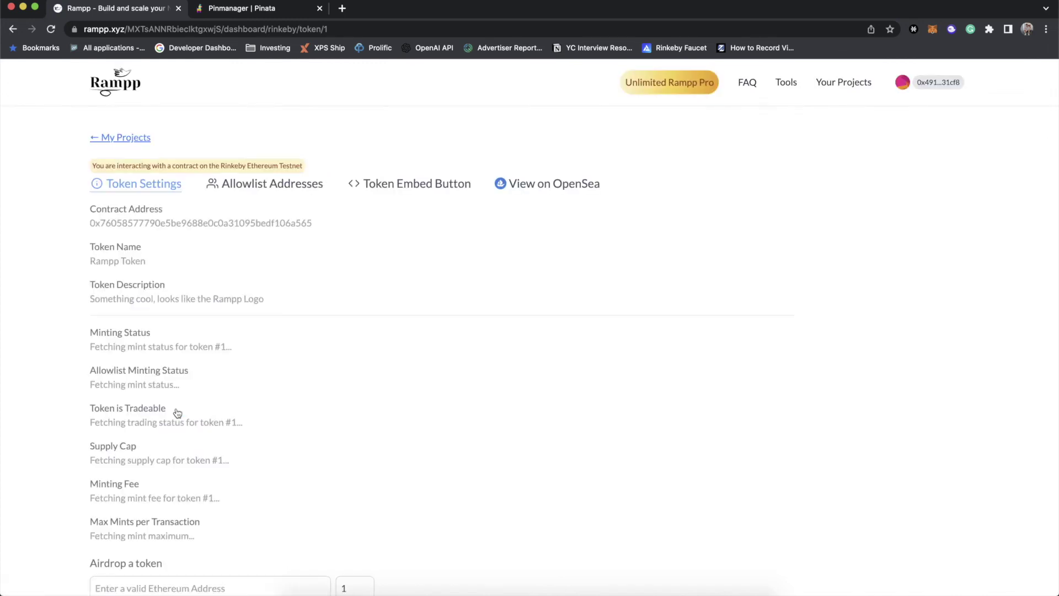
scroll(176, 412, "down", 7)
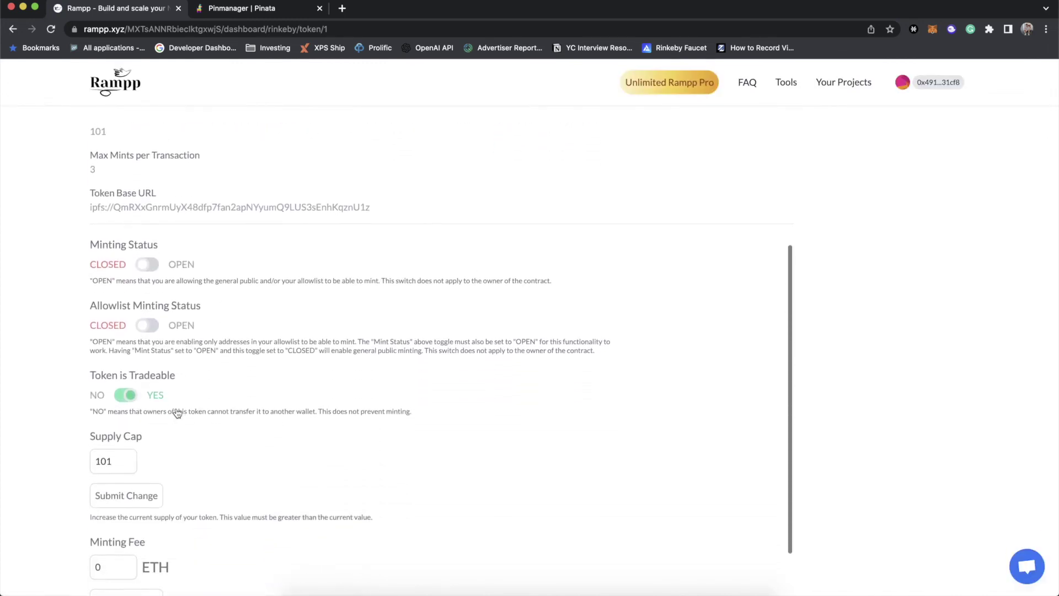
scroll(177, 413, "up", 8)
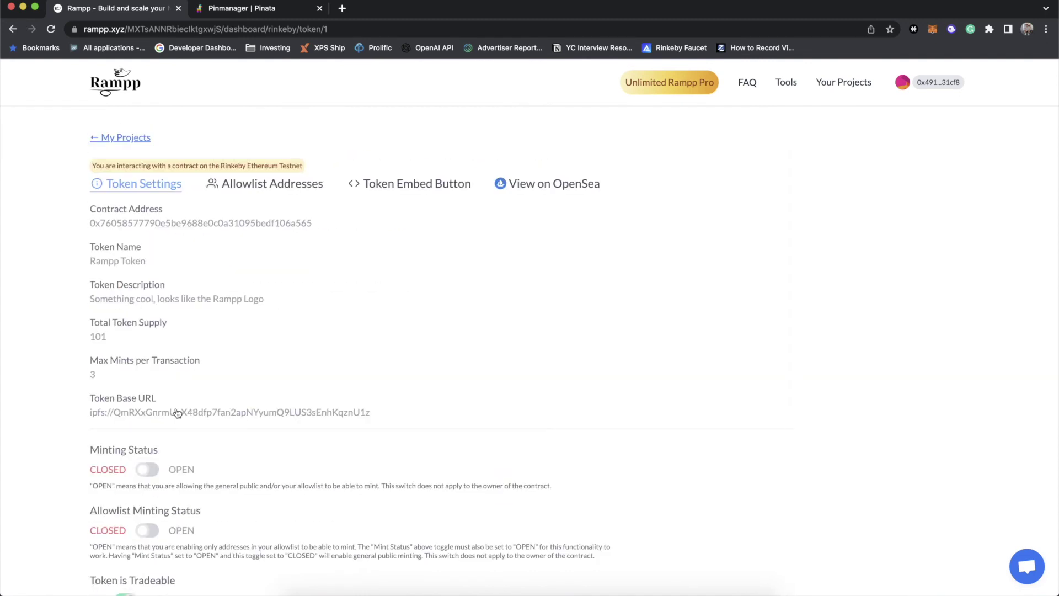
scroll(177, 413, "down", 2)
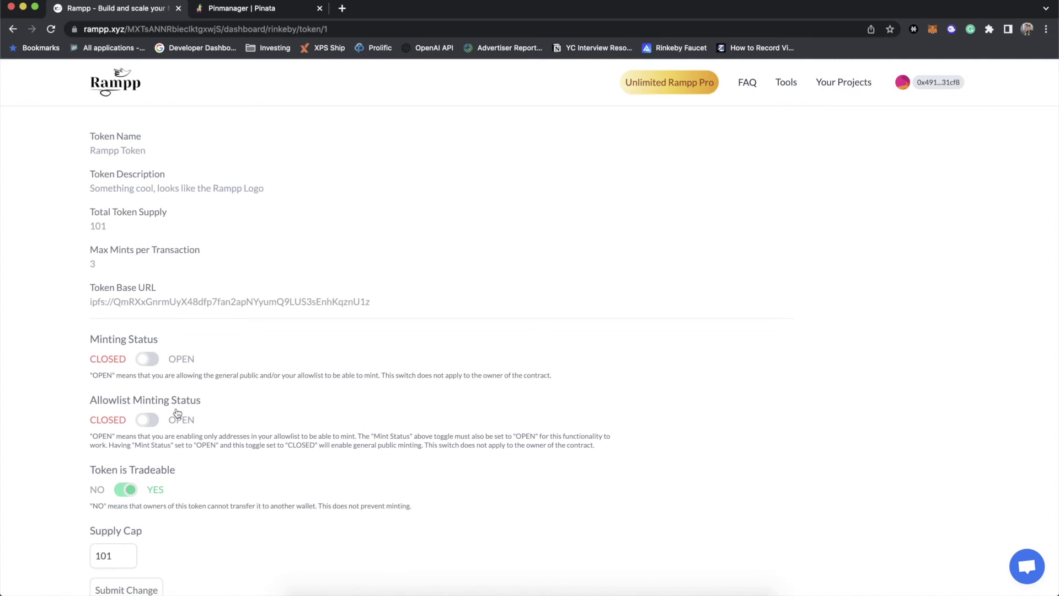
scroll(177, 413, "up", 2)
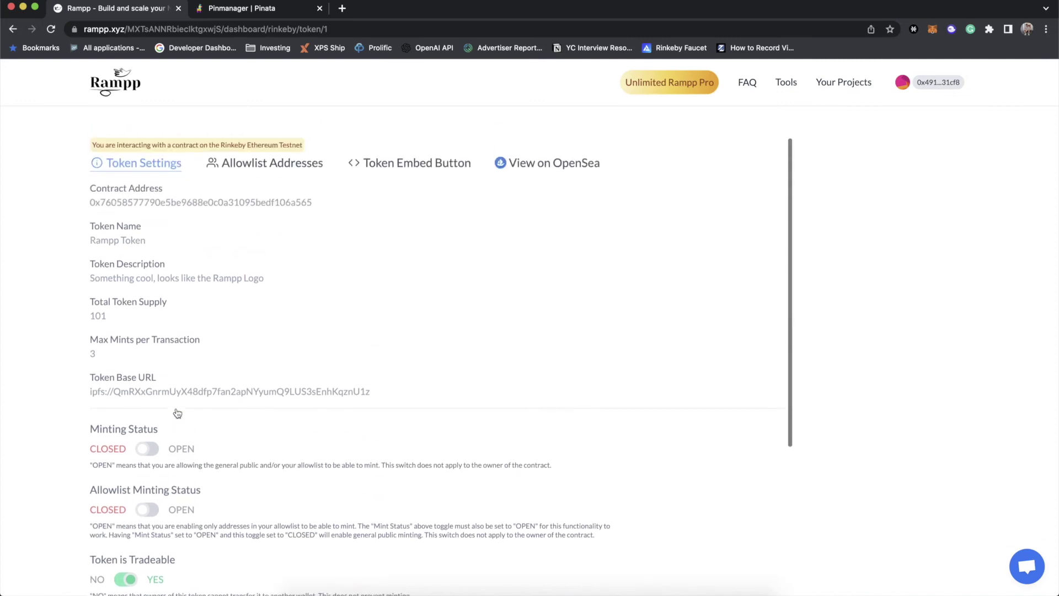
scroll(176, 413, "down", 3)
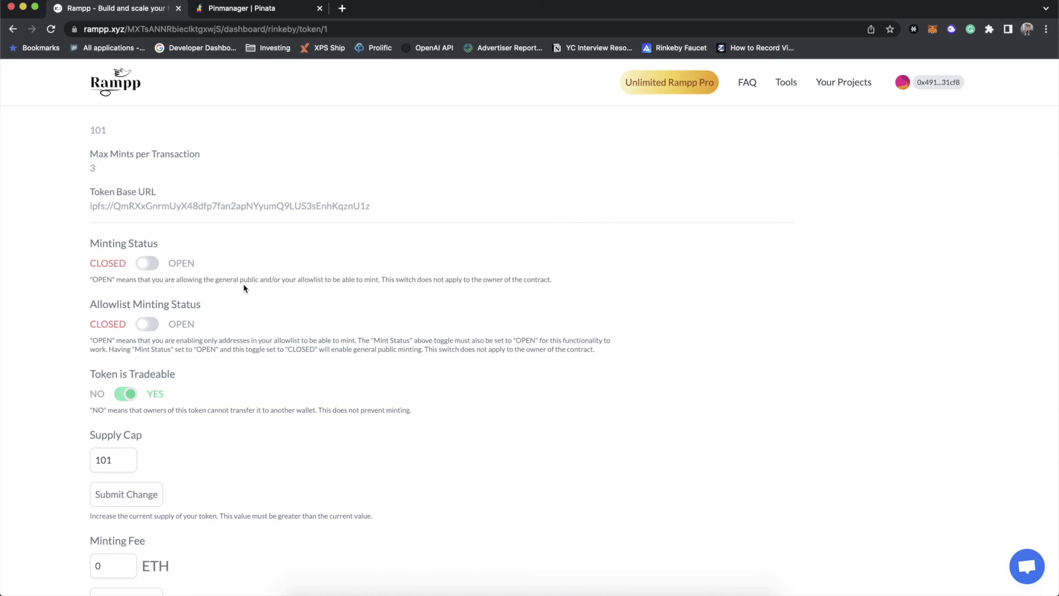
scroll(164, 318, "up", 5)
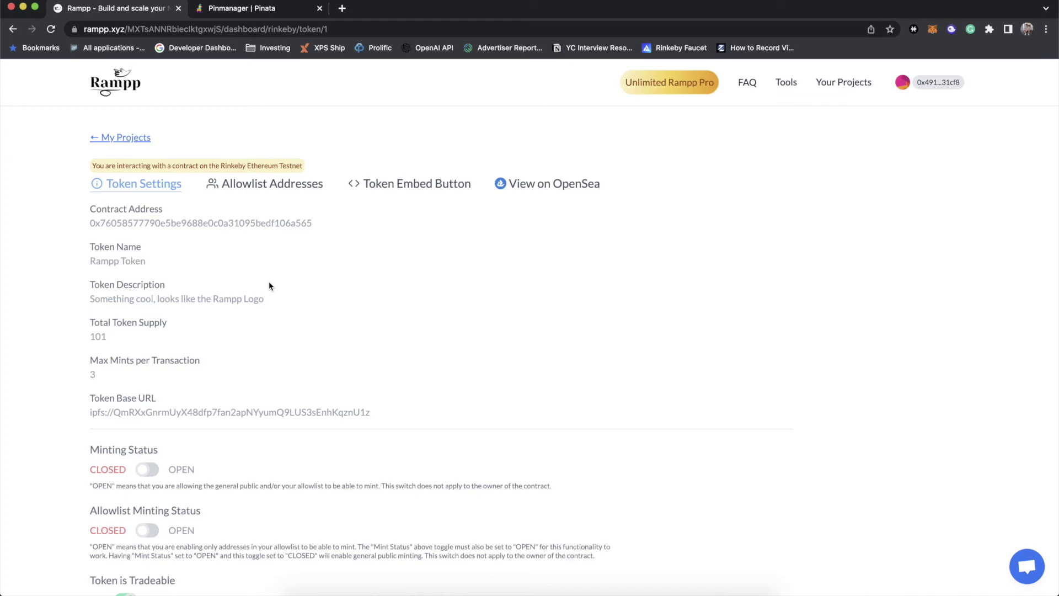
scroll(270, 286, "down", 5)
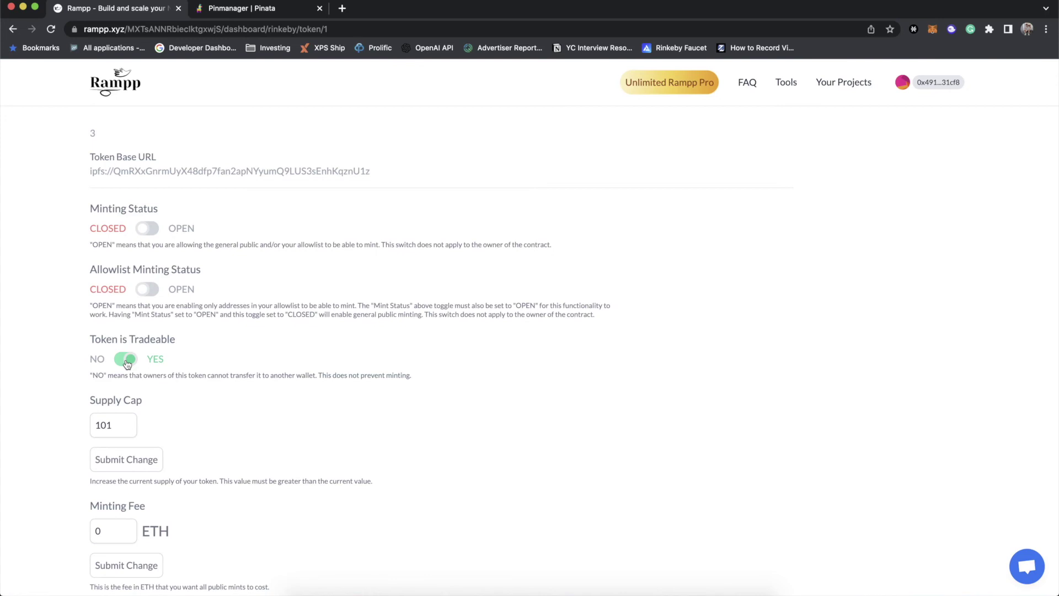
scroll(127, 363, "down", 1)
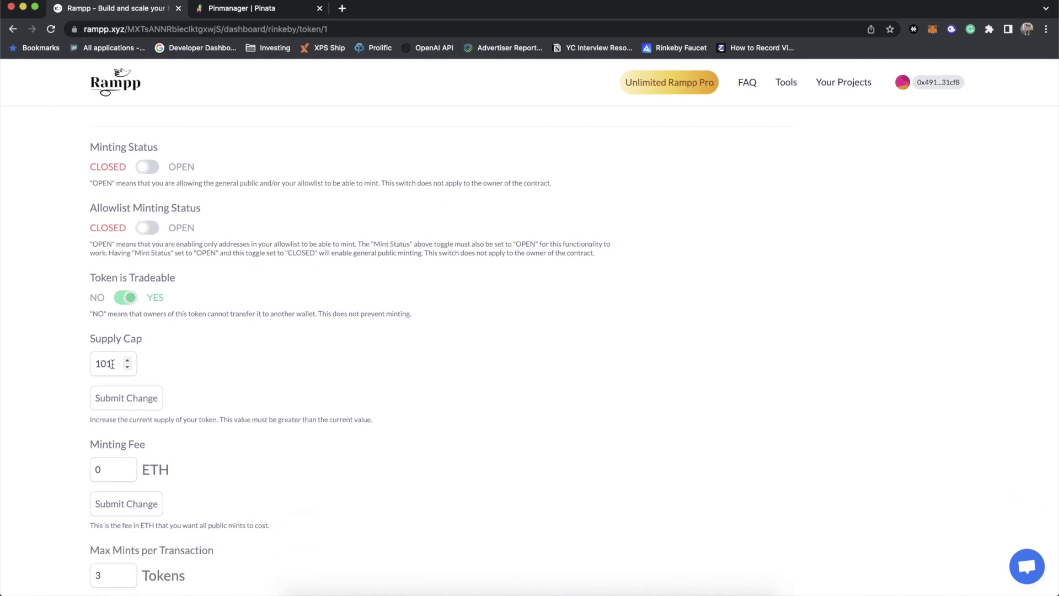
Try raising and lowering the token's supply cap without submitting a change.
left_click(128, 362)
left_click(128, 367)
left_click(128, 361)
left_click(128, 369)
Set max mints per transaction to 1 without submitting it, and open the airdrop's Ethereum address entry.
scroll(221, 389, "down", 2)
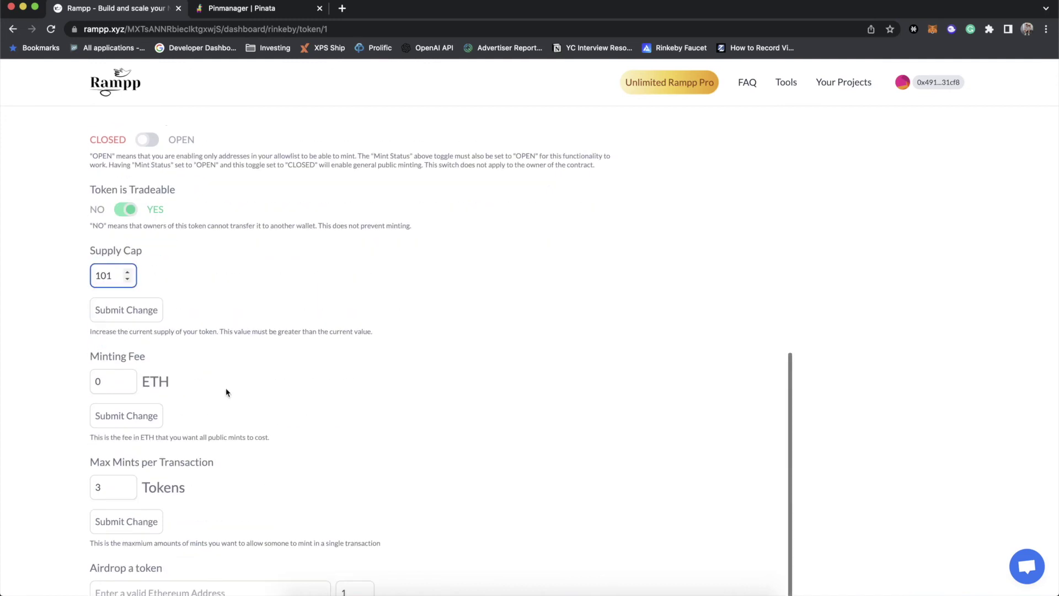
left_click(98, 381)
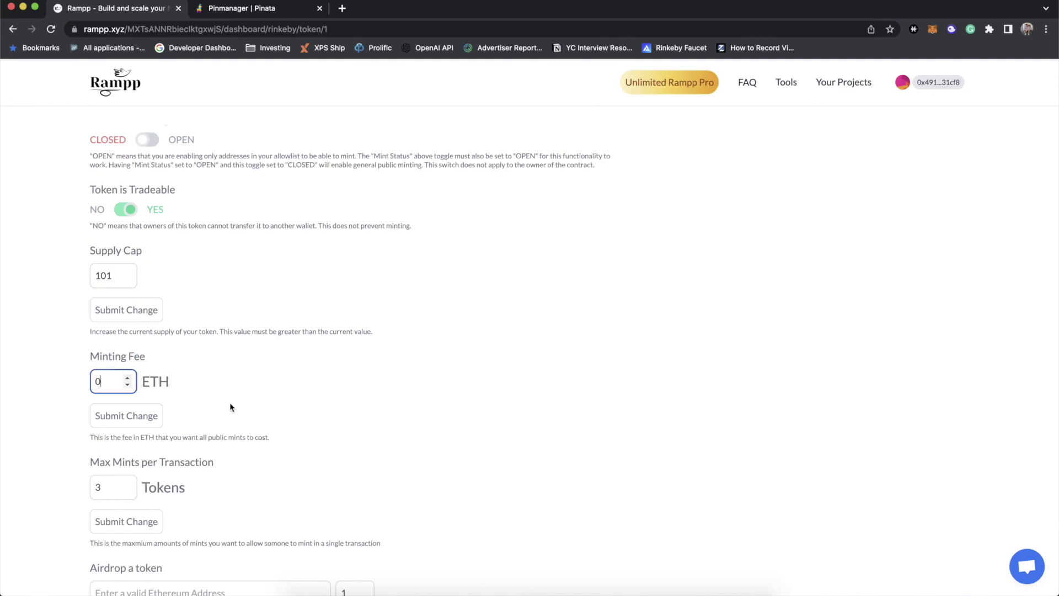
scroll(224, 435, "down", 2)
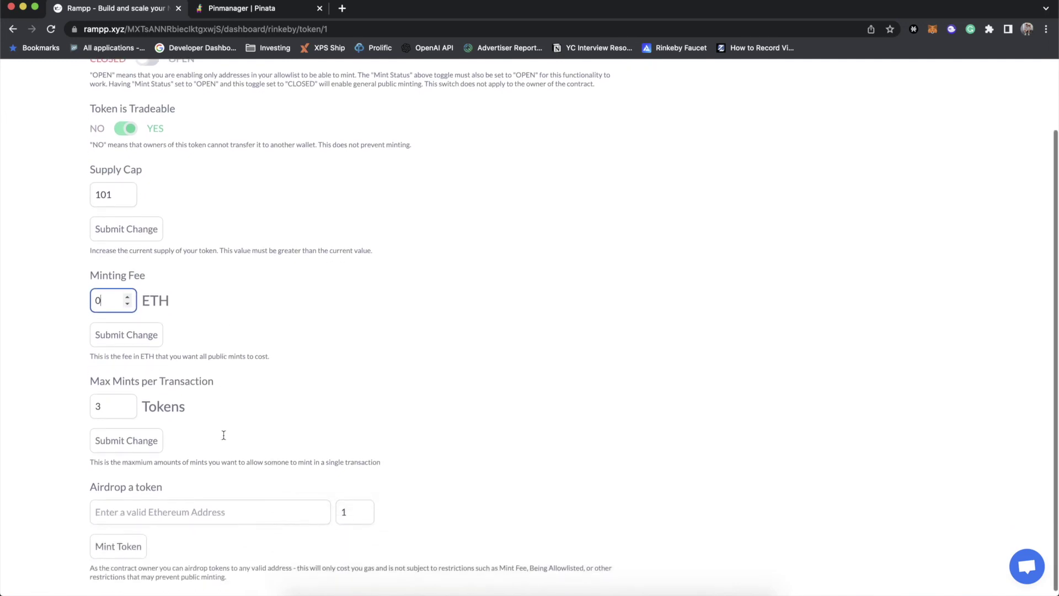
left_click(110, 405)
scroll(110, 405, "down", 2)
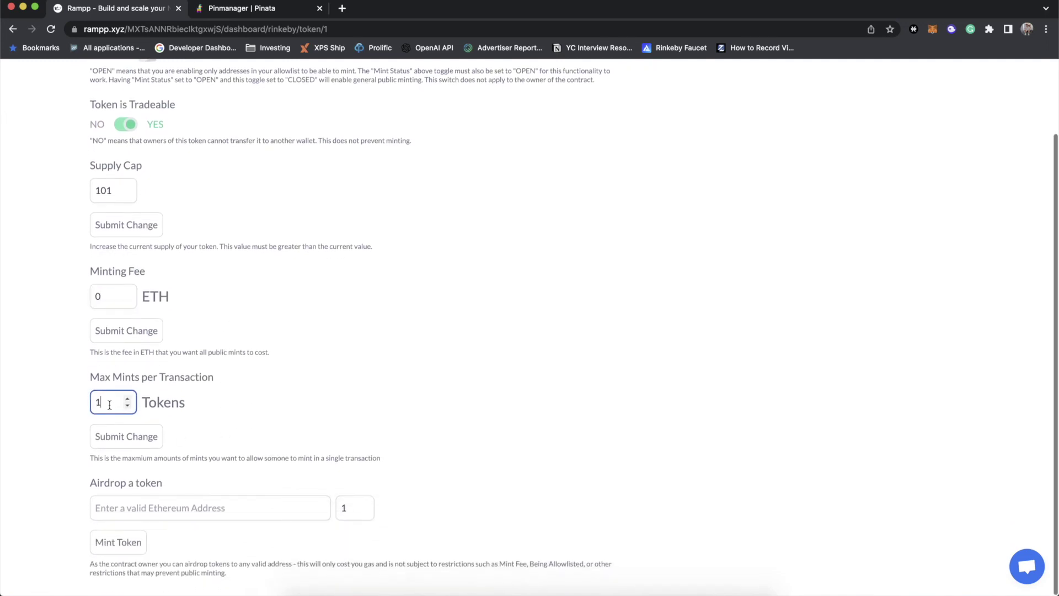
left_click(192, 502)
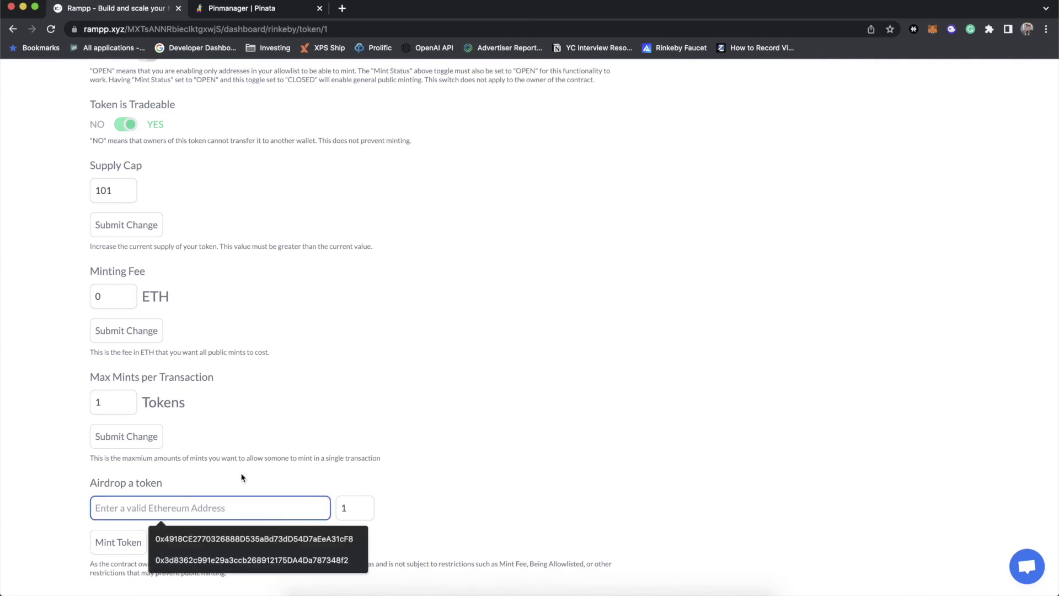
Leave the airdrop address entry and open the token's allowlist addresses to examine the allowlisting requirements.
left_click(203, 476)
scroll(286, 442, "up", 7)
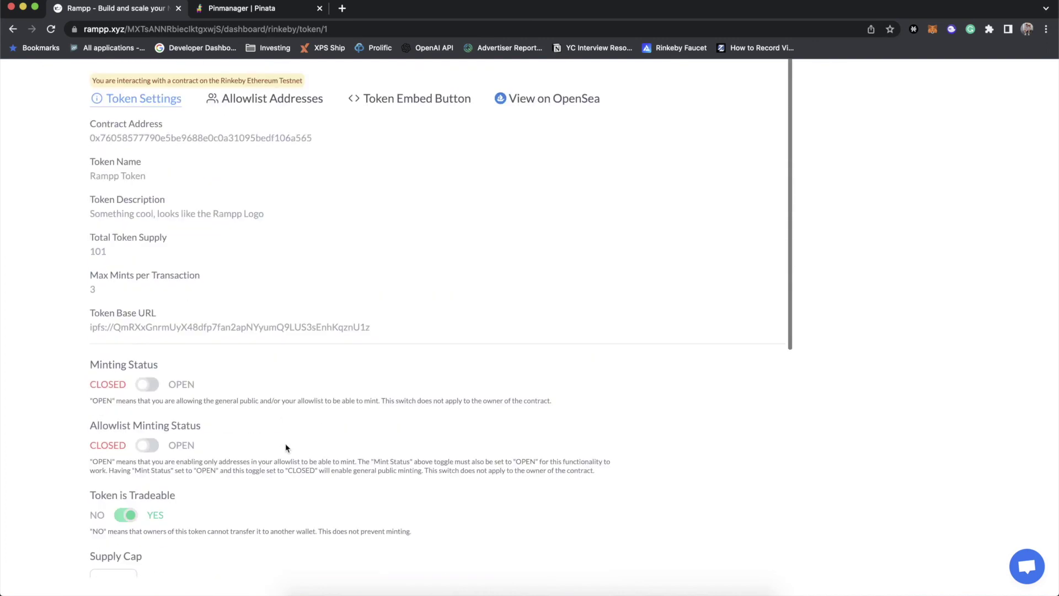
left_click(267, 104)
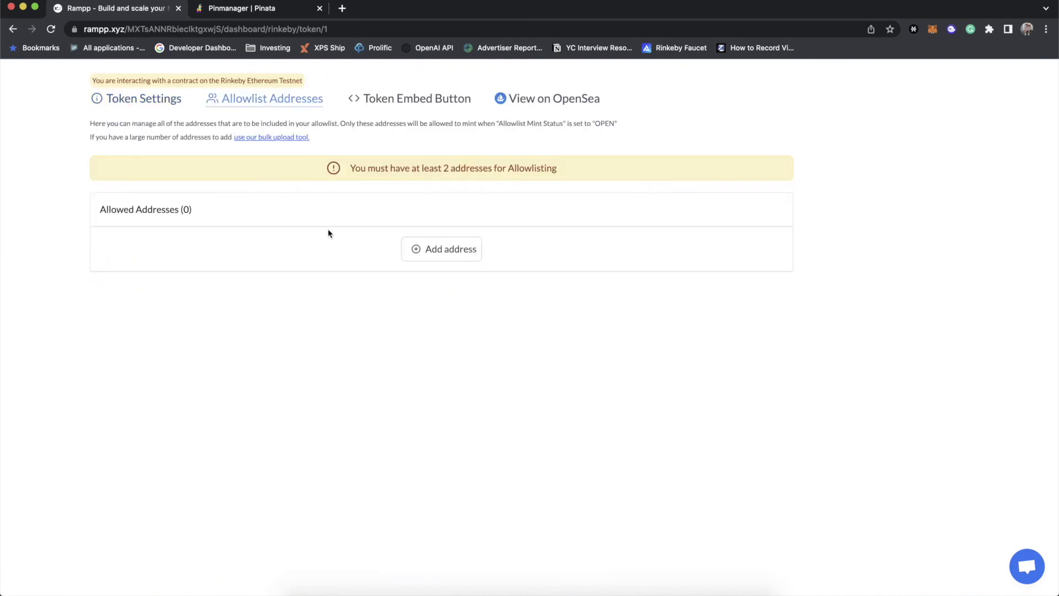
scroll(329, 232, "up", 1)
scroll(328, 233, "up", 2)
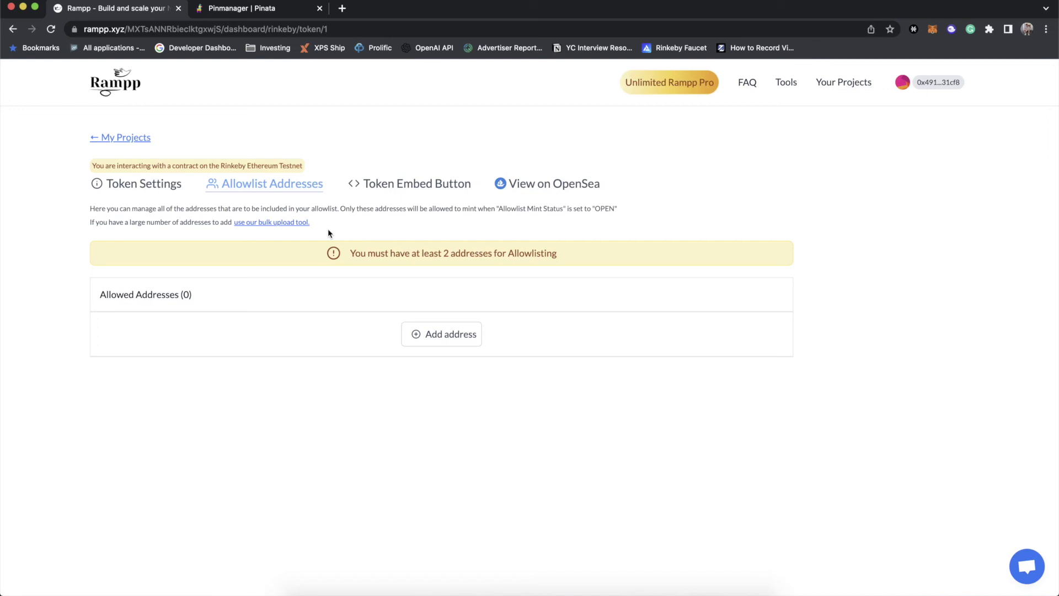
Open the token's embed button settings, examine the mint button options and target token, and return to the token's management page.
left_click(402, 184)
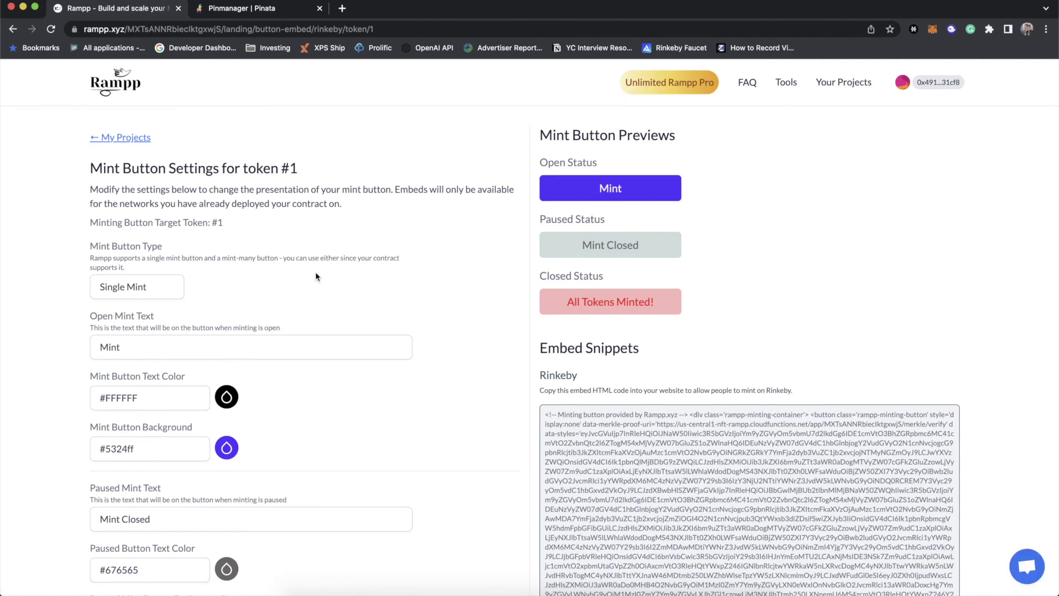
scroll(316, 276, "down", 3)
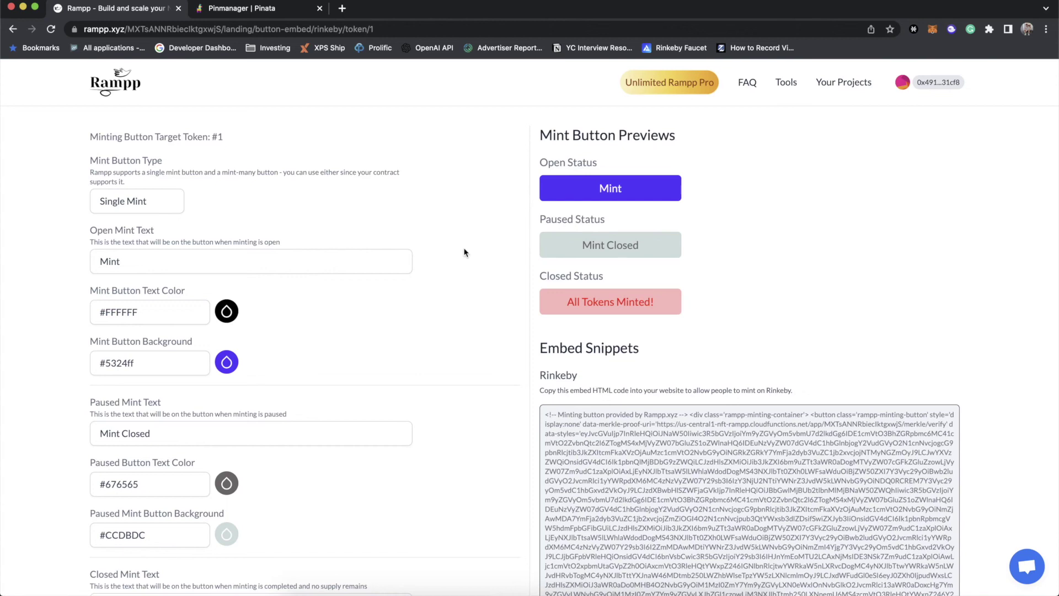
scroll(461, 253, "up", 3)
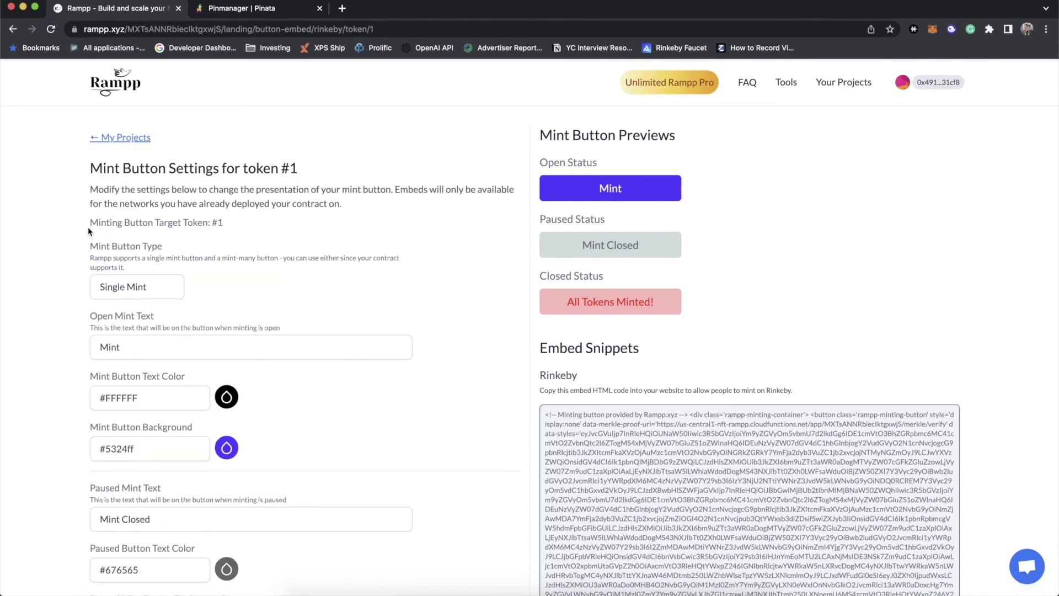
left_click_drag(91, 228, 196, 226)
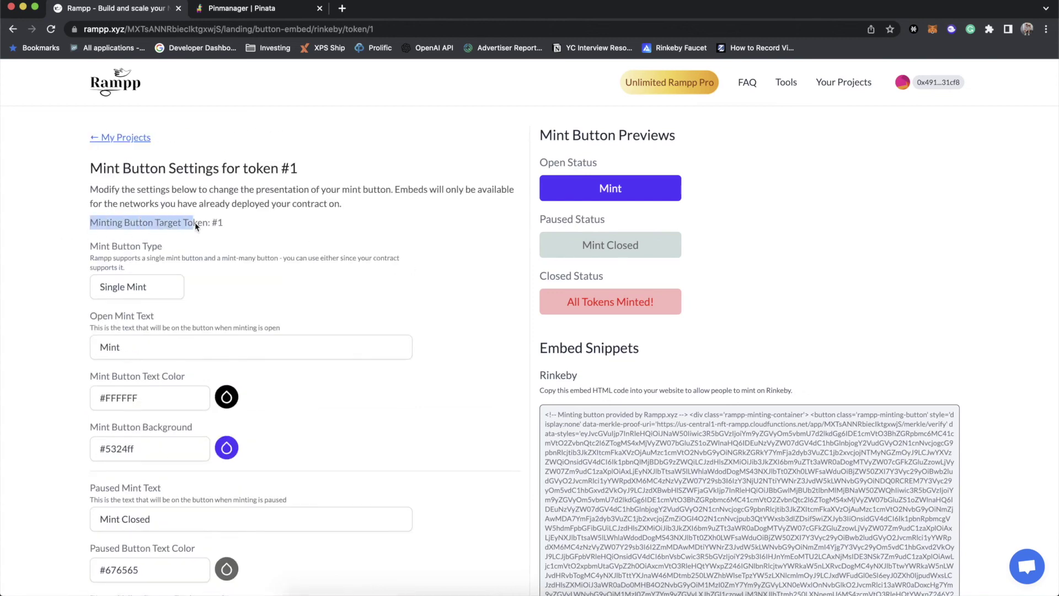
left_click(226, 226)
left_click(113, 137)
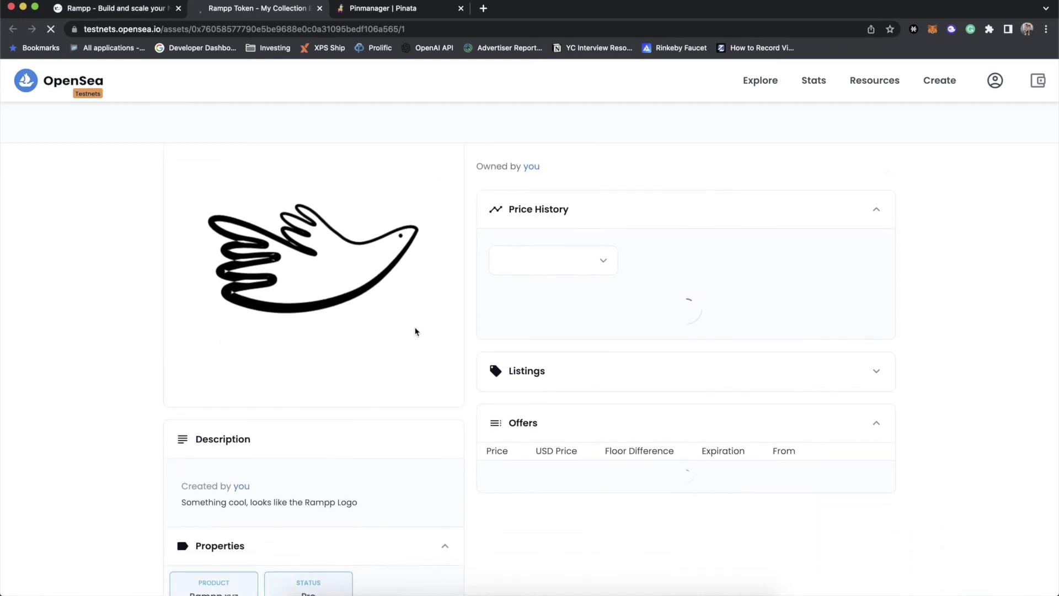
Examine the Rampp Token's description, properties and expanded details on its OpenSea testnet page, and close that page.
scroll(350, 439, "down", 2)
left_click_drag(174, 460, 383, 456)
scroll(384, 456, "down", 4)
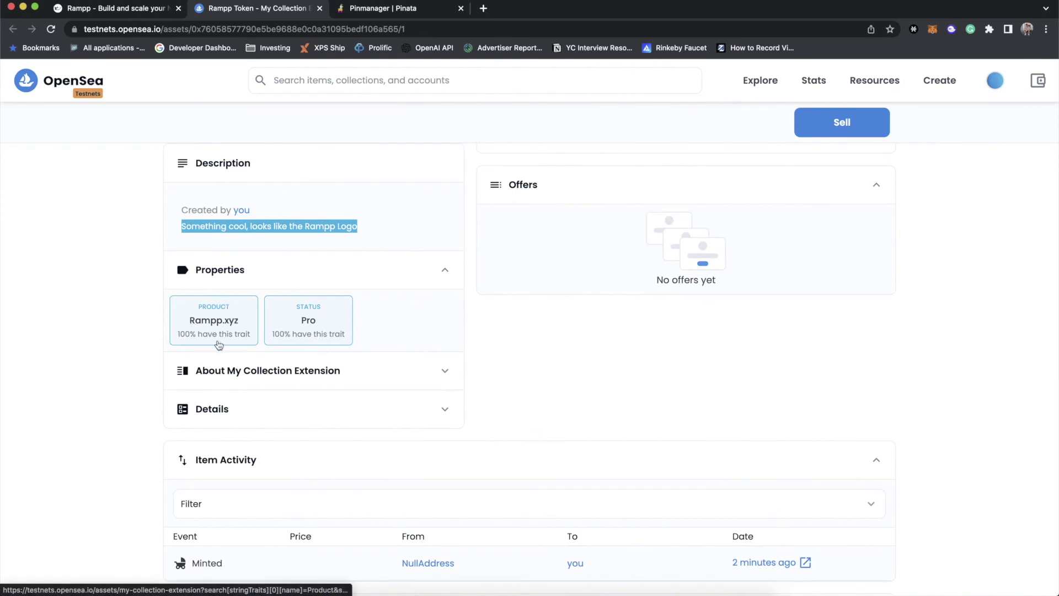
left_click(245, 409)
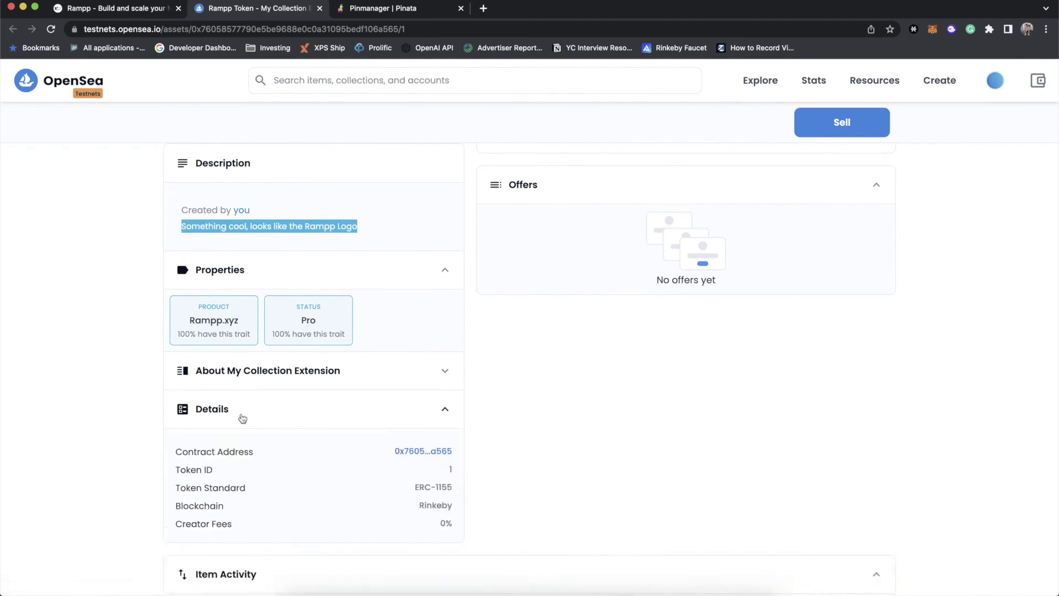
scroll(247, 409, "down", 3)
left_click_drag(418, 337, 454, 342)
scroll(377, 340, "up", 10)
scroll(378, 340, "up", 2)
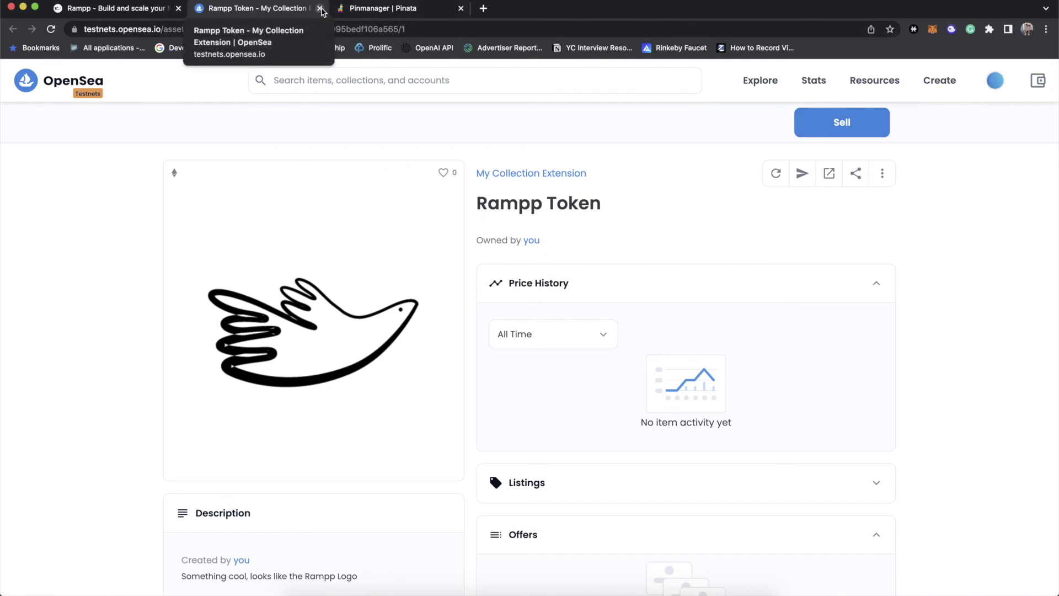
left_click(321, 8)
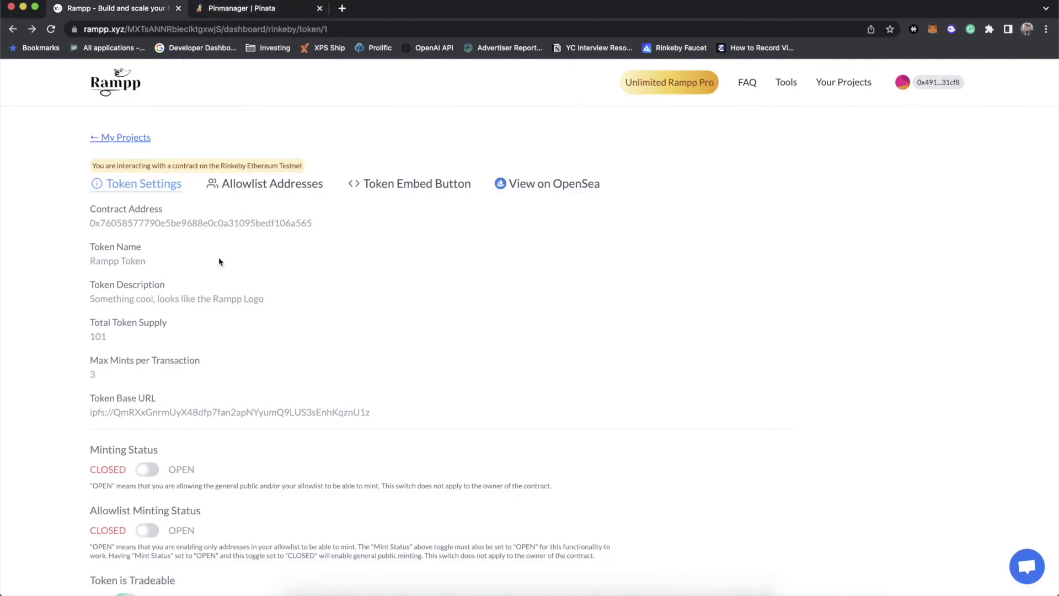
Review the token settings once more, return to the contract's dashboard and open its list of tokens.
scroll(242, 299, "down", 4)
scroll(242, 300, "up", 4)
left_click(135, 141)
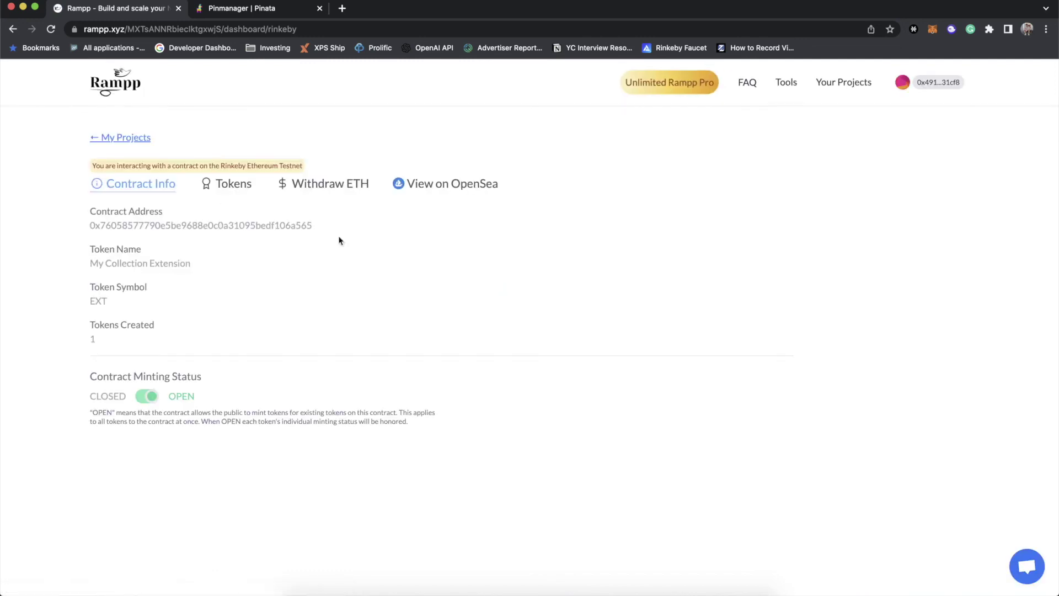
left_click(232, 188)
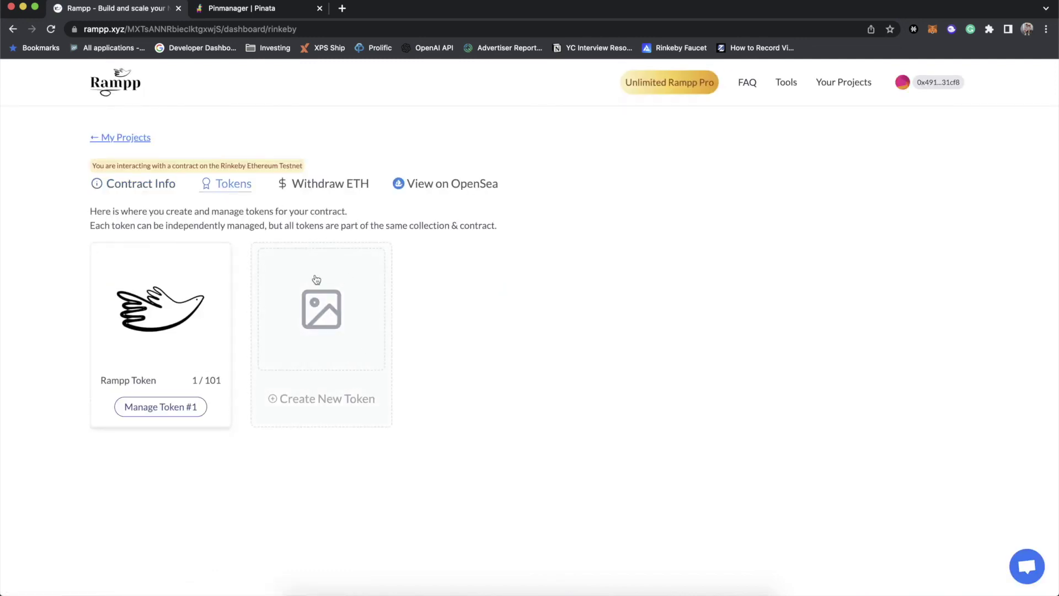